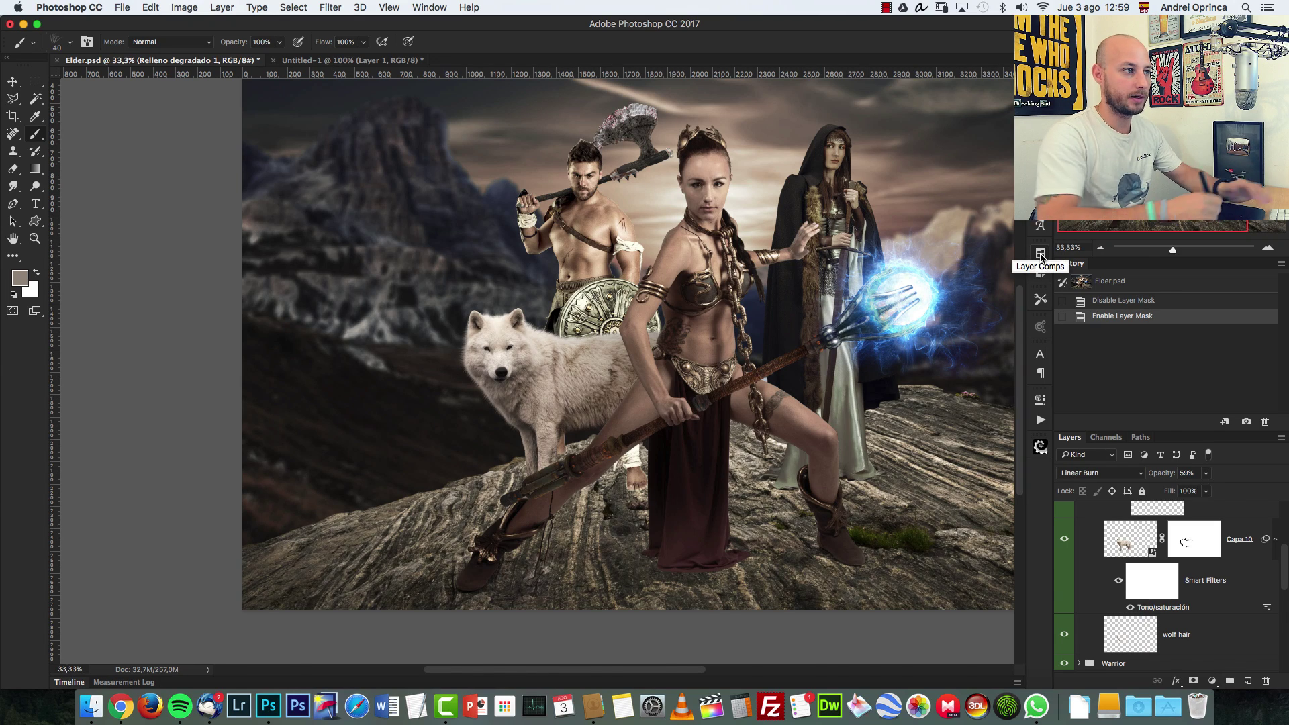
# View the white wolf at 100% with the Capa 10 mask off and wolf hair hidden
pyautogui.click(1180, 240)
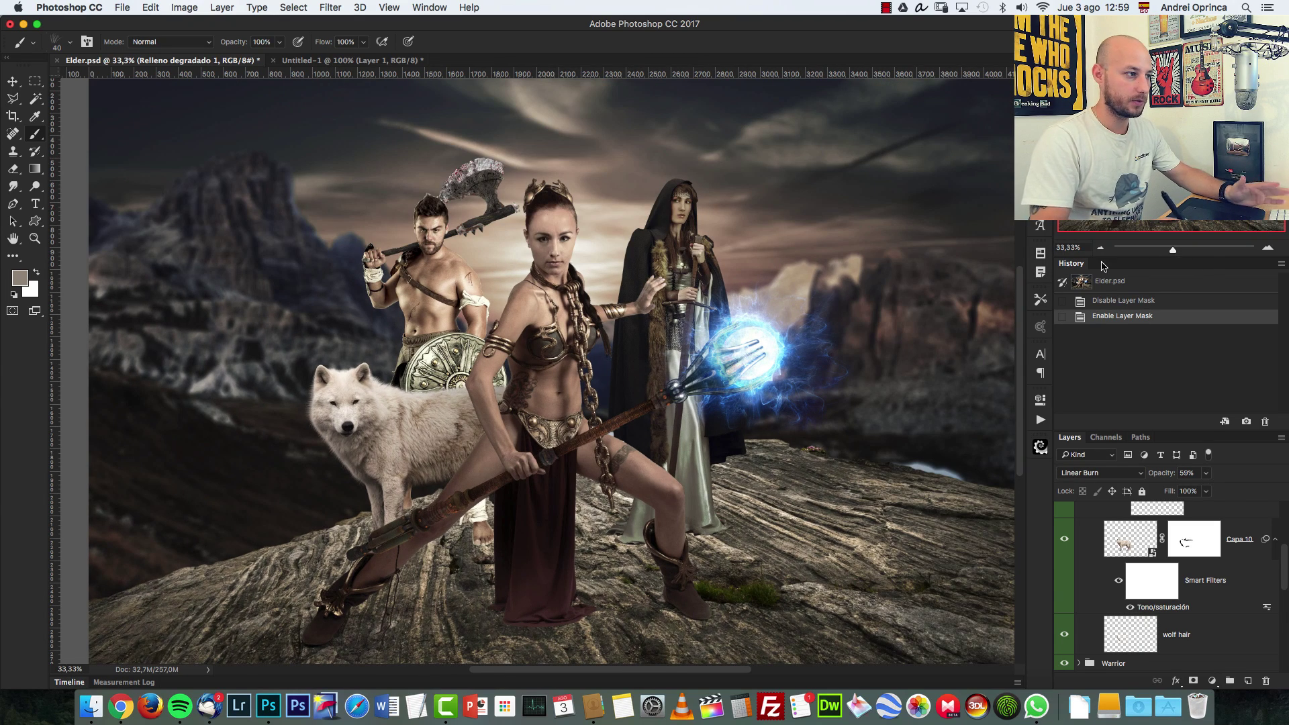
pyautogui.click(1270, 249)
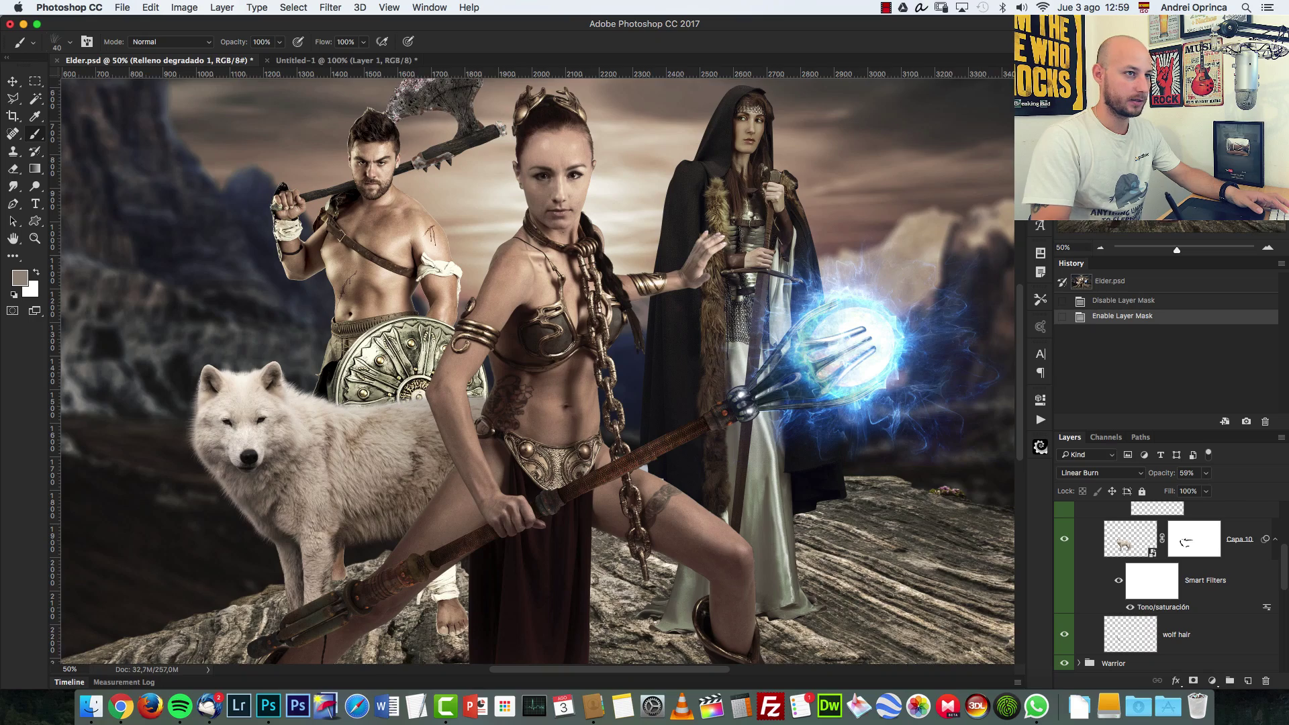
pyautogui.scroll(-3, 532, 370)
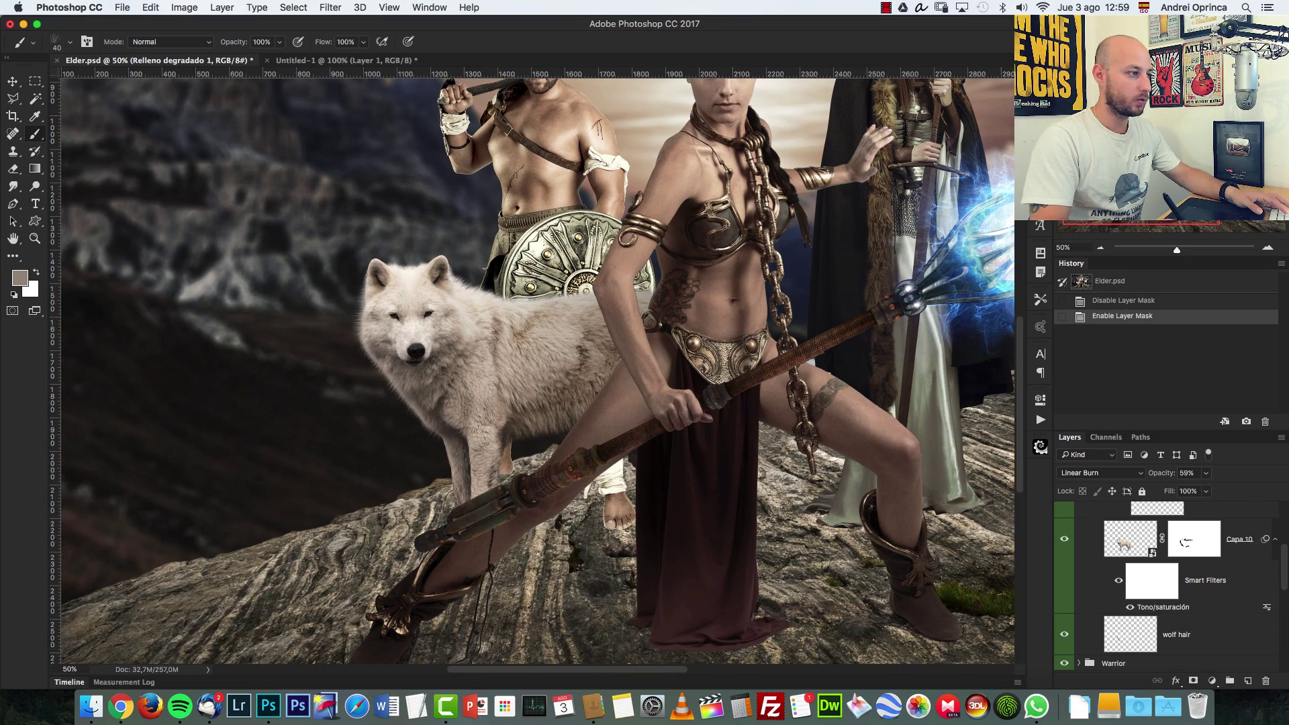
pyautogui.press('super+1')
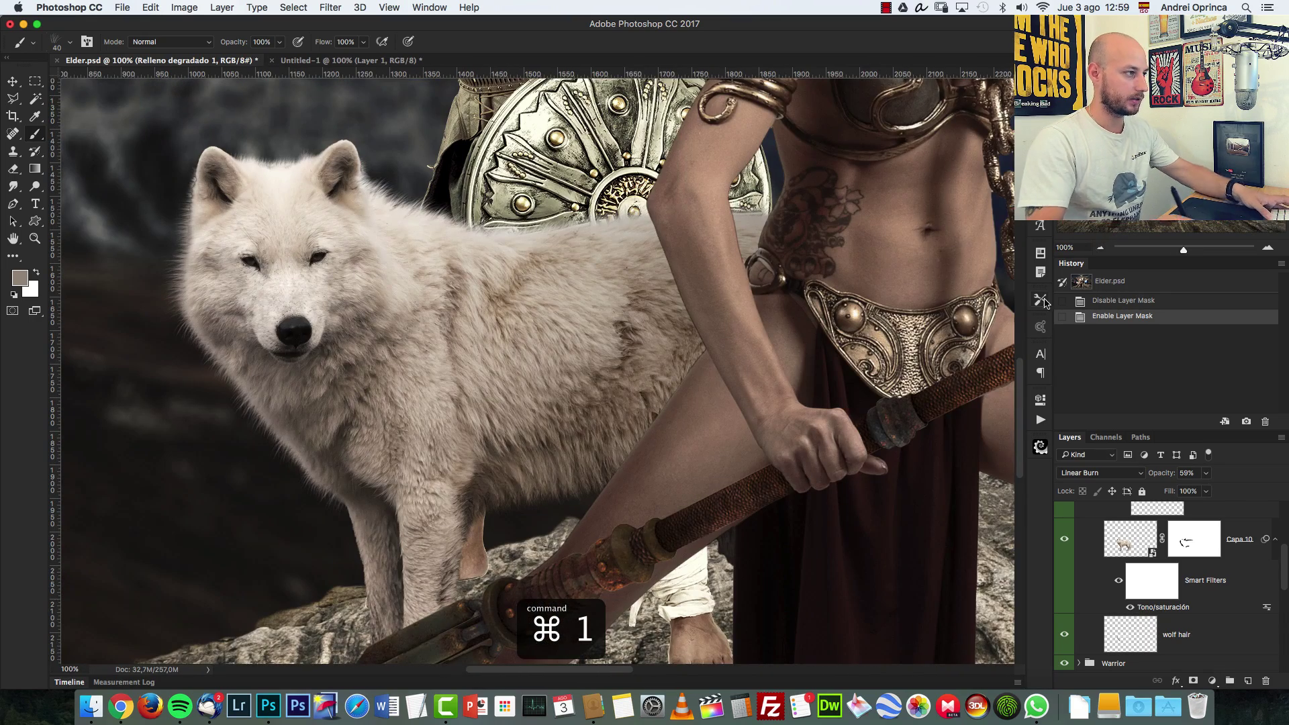
pyautogui.moveTo(777, 361); pyautogui.dragTo(903, 379)
pyautogui.keyDown('shift'); pyautogui.click(1196, 540); pyautogui.keyUp('shift')
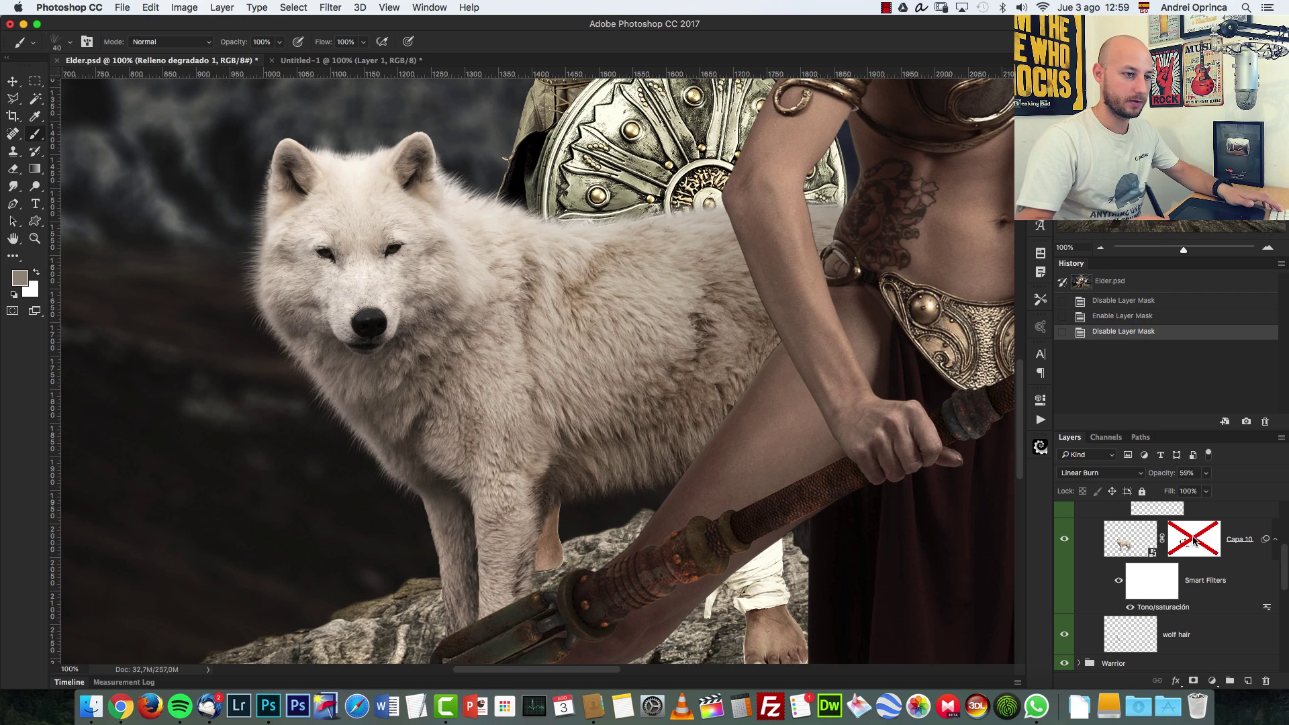
pyautogui.click(1063, 635)
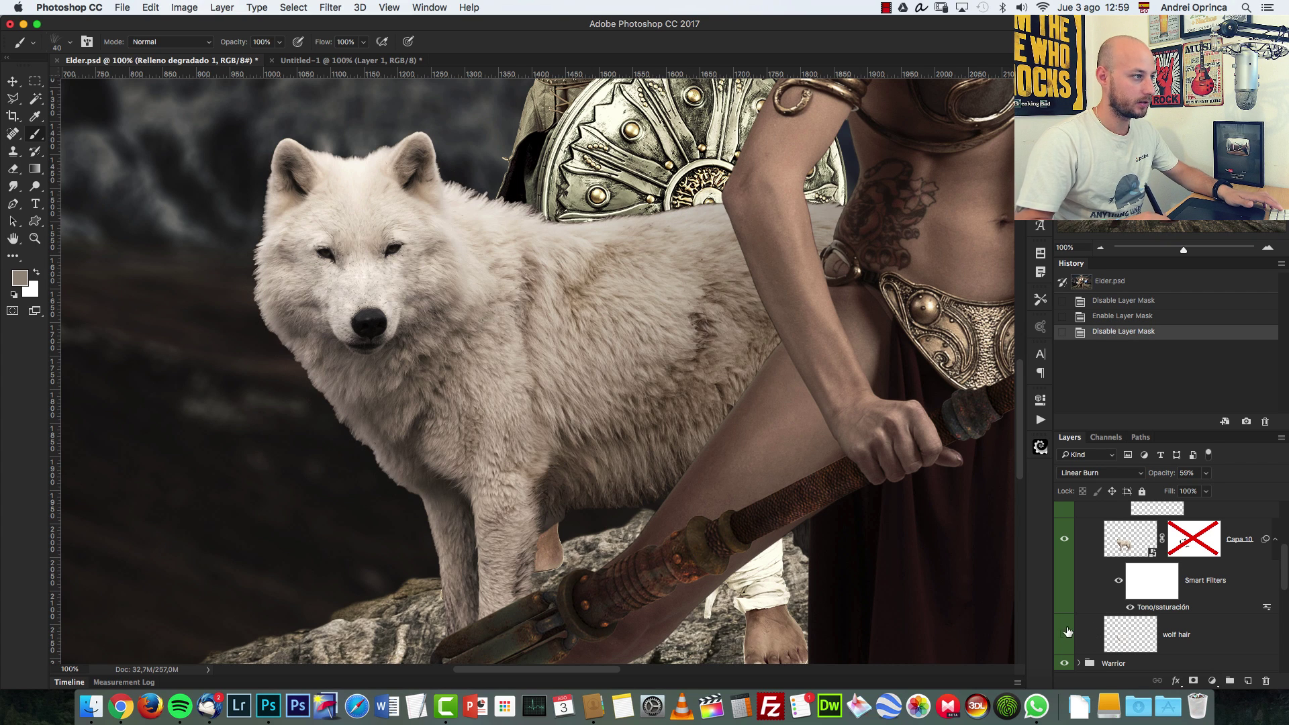
# Open the wolf smart object, toggle its mask off and on to compare, then close it
pyautogui.doubleClick(1123, 545)
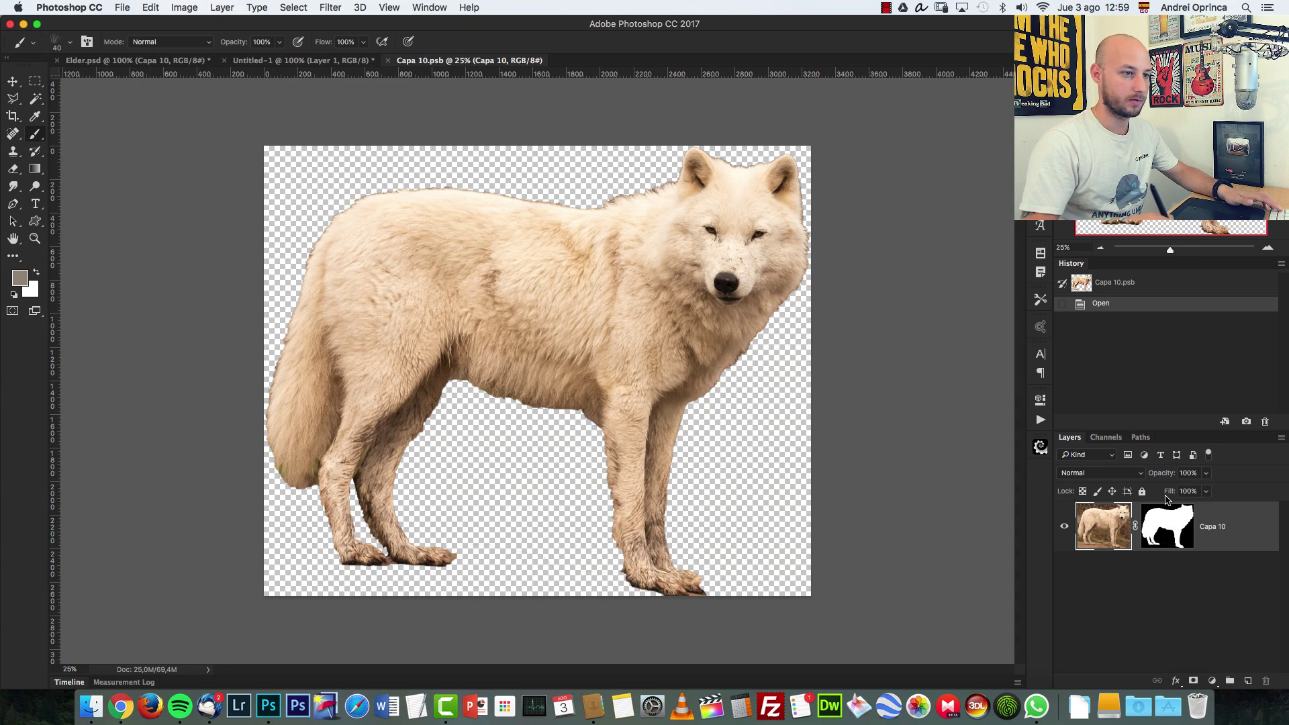
pyautogui.keyDown('shift'); pyautogui.click(1171, 532); pyautogui.keyUp('shift')
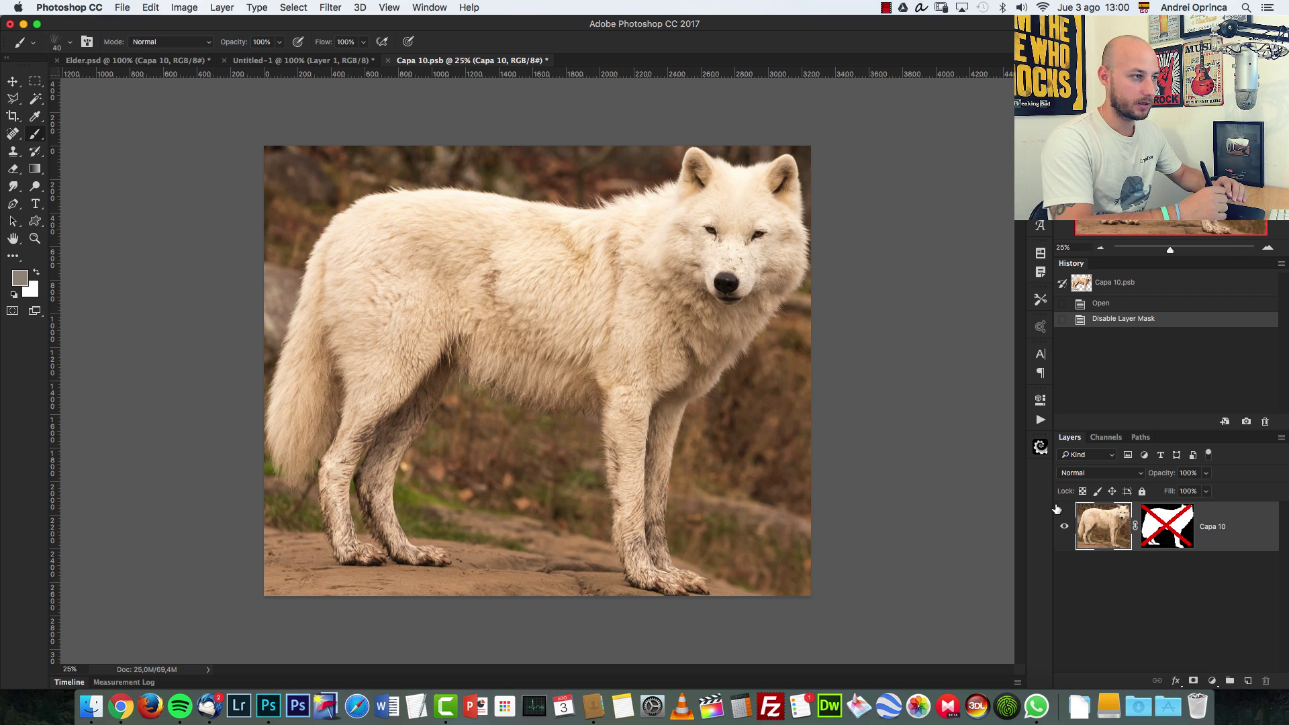
pyautogui.keyDown('shift'); pyautogui.click(1172, 528); pyautogui.keyUp('shift')
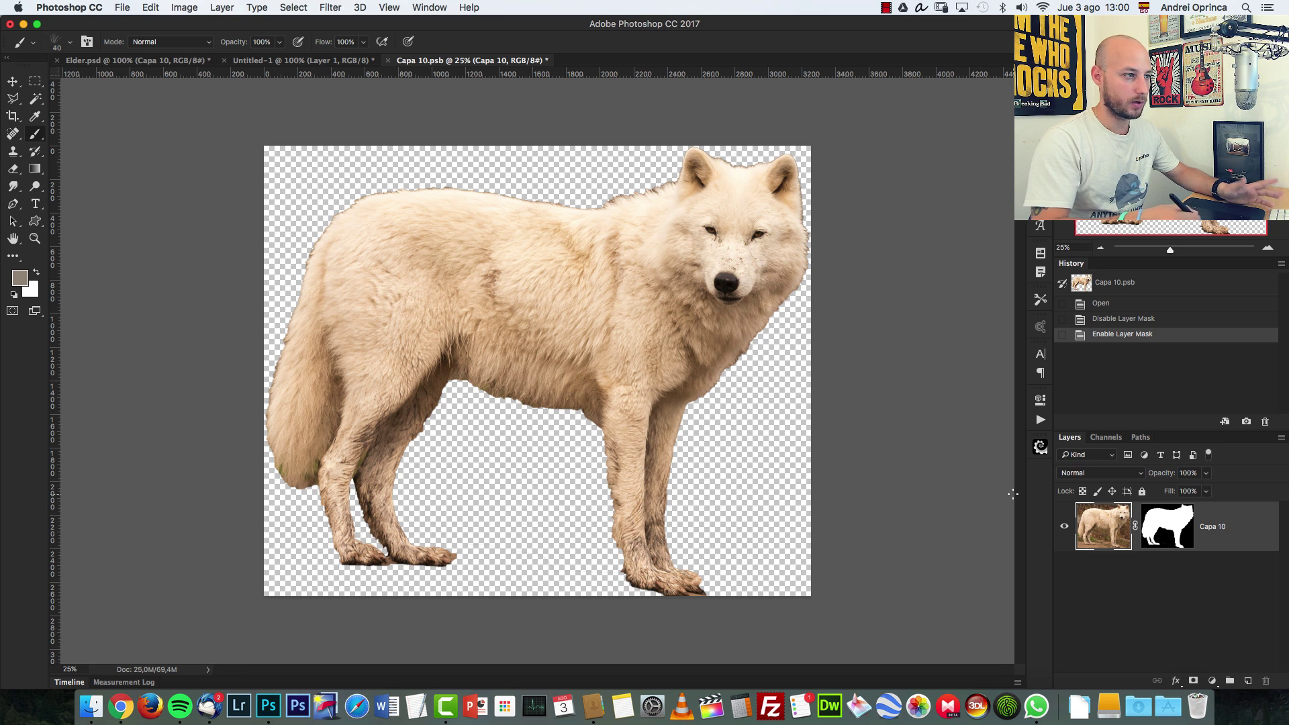
pyautogui.press('super+w')
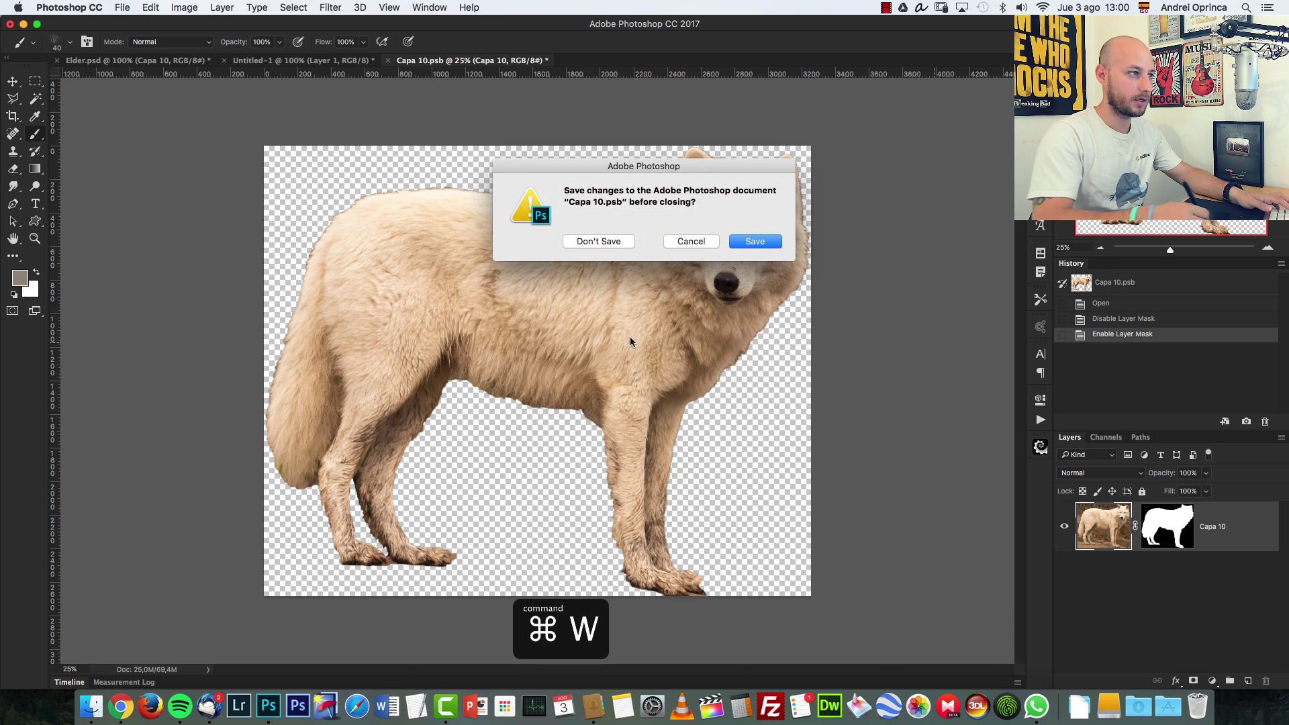
# Discard the smart object's changes and turn the Capa 10 layer mask back on
pyautogui.click(598, 241)
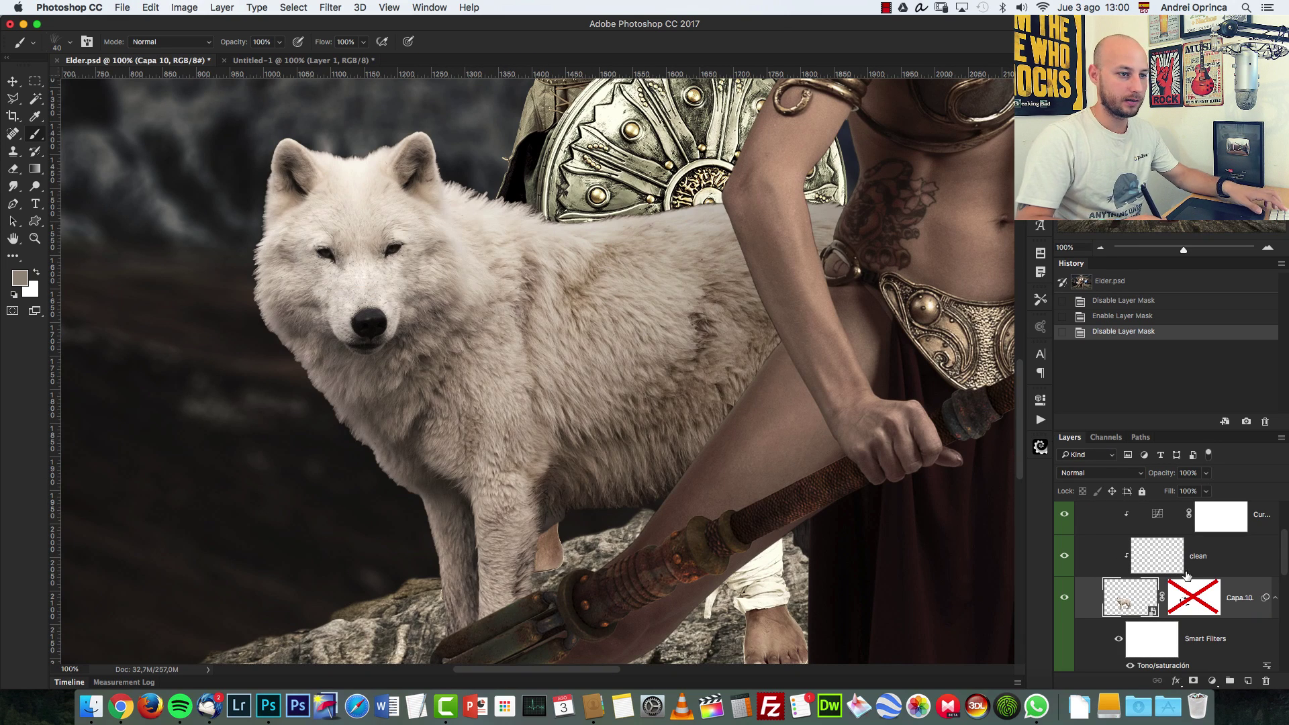
pyautogui.keyDown('shift'); pyautogui.click(1190, 593); pyautogui.keyUp('shift')
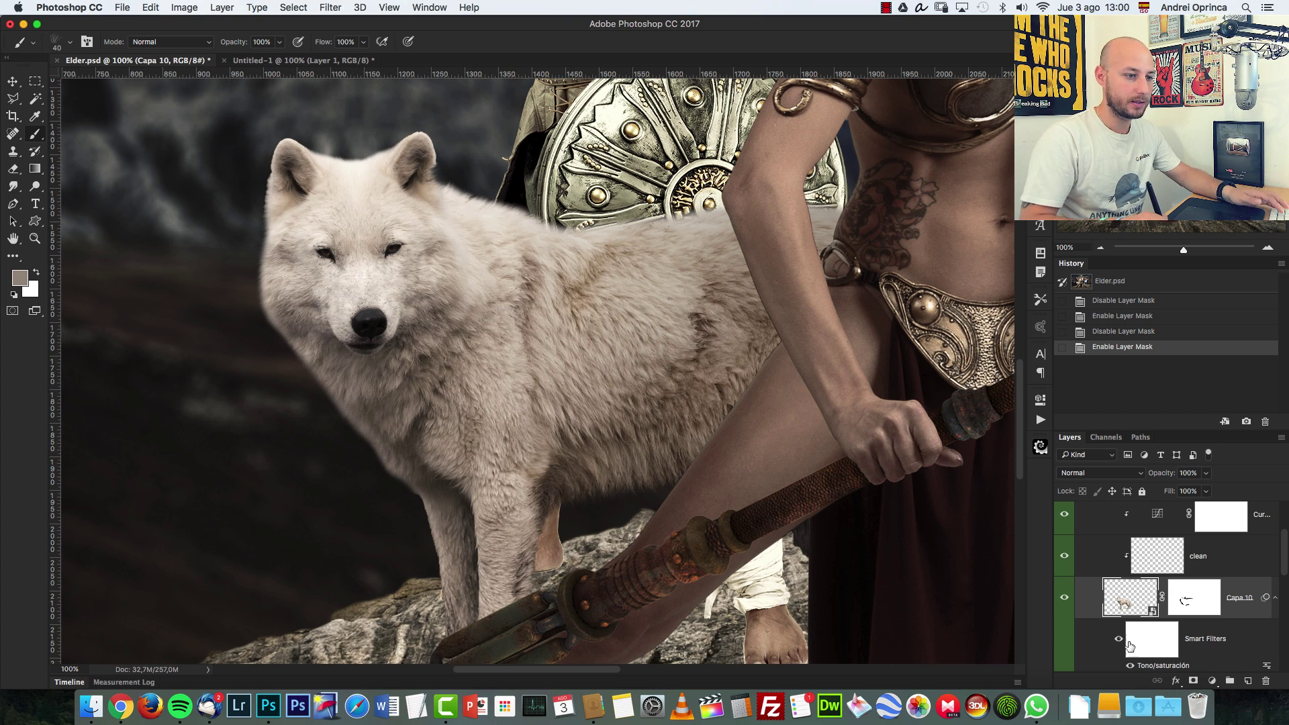
pyautogui.scroll(-3, 1284, 542)
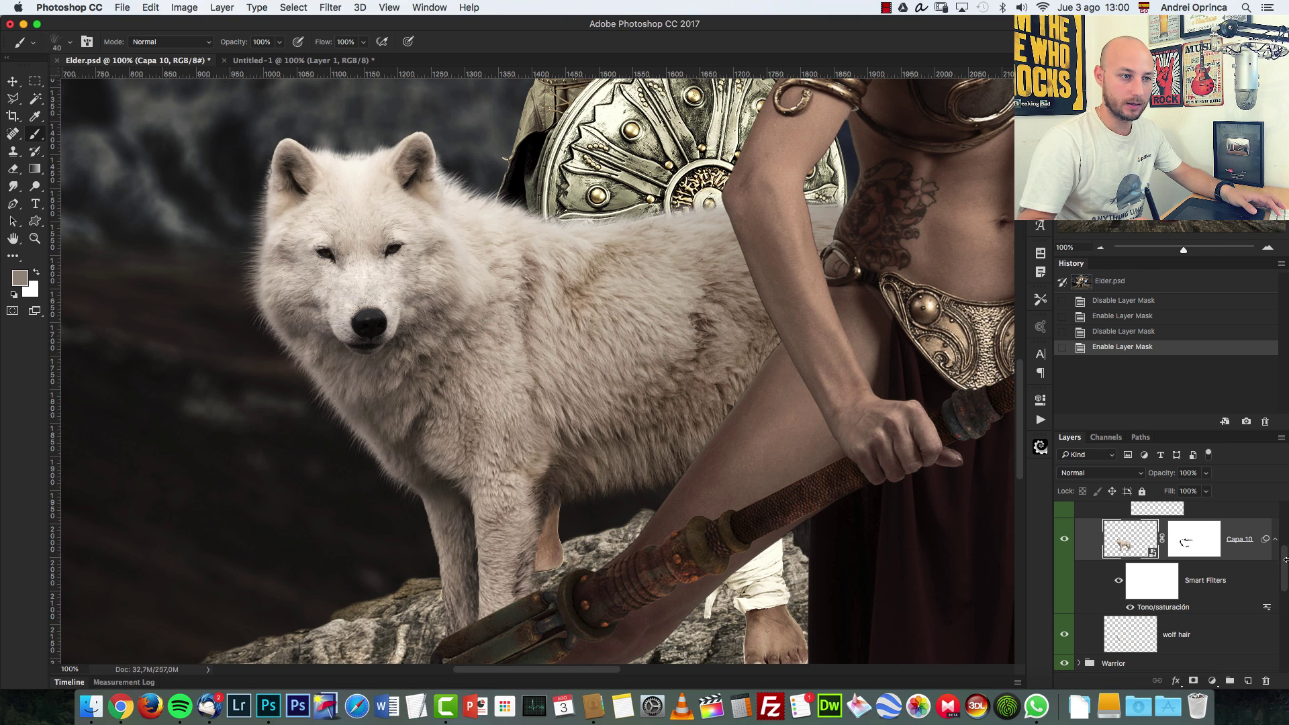
pyautogui.moveTo(1284, 563); pyautogui.dragTo(1285, 556)
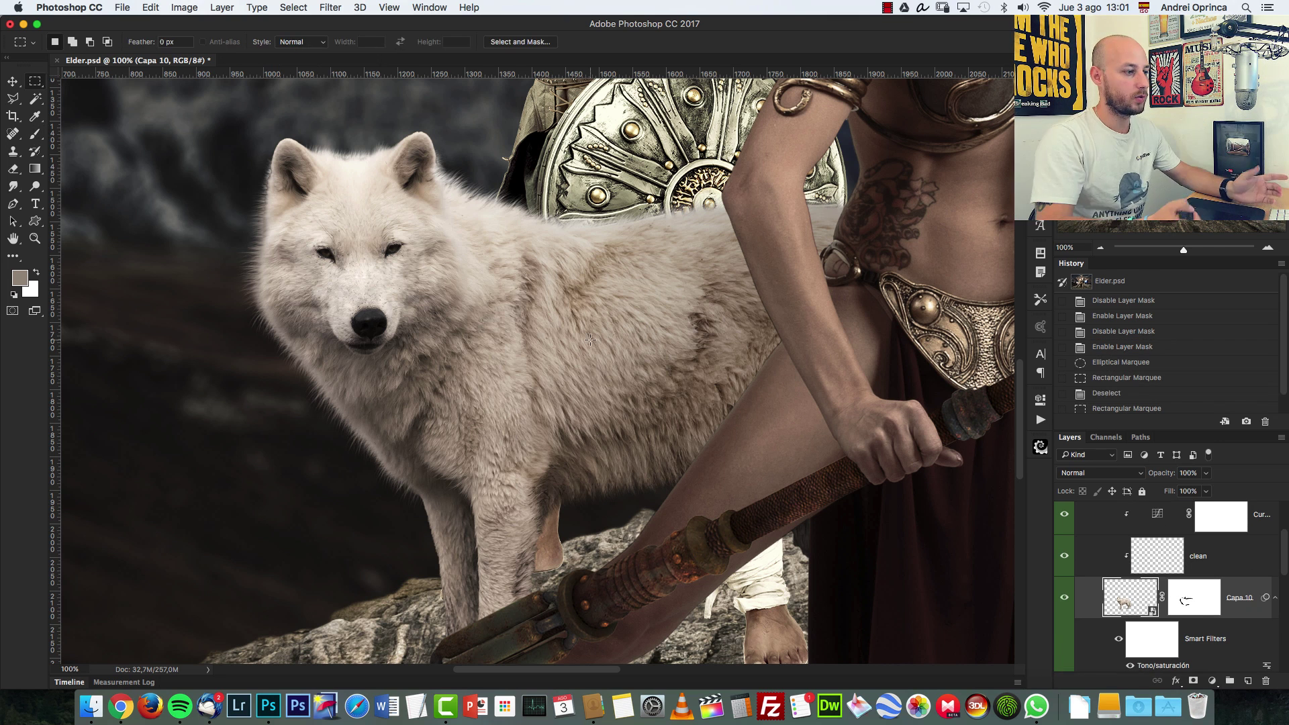
# Create a new blank white document 500 px wide and 500 px high
pyautogui.press('super+n')
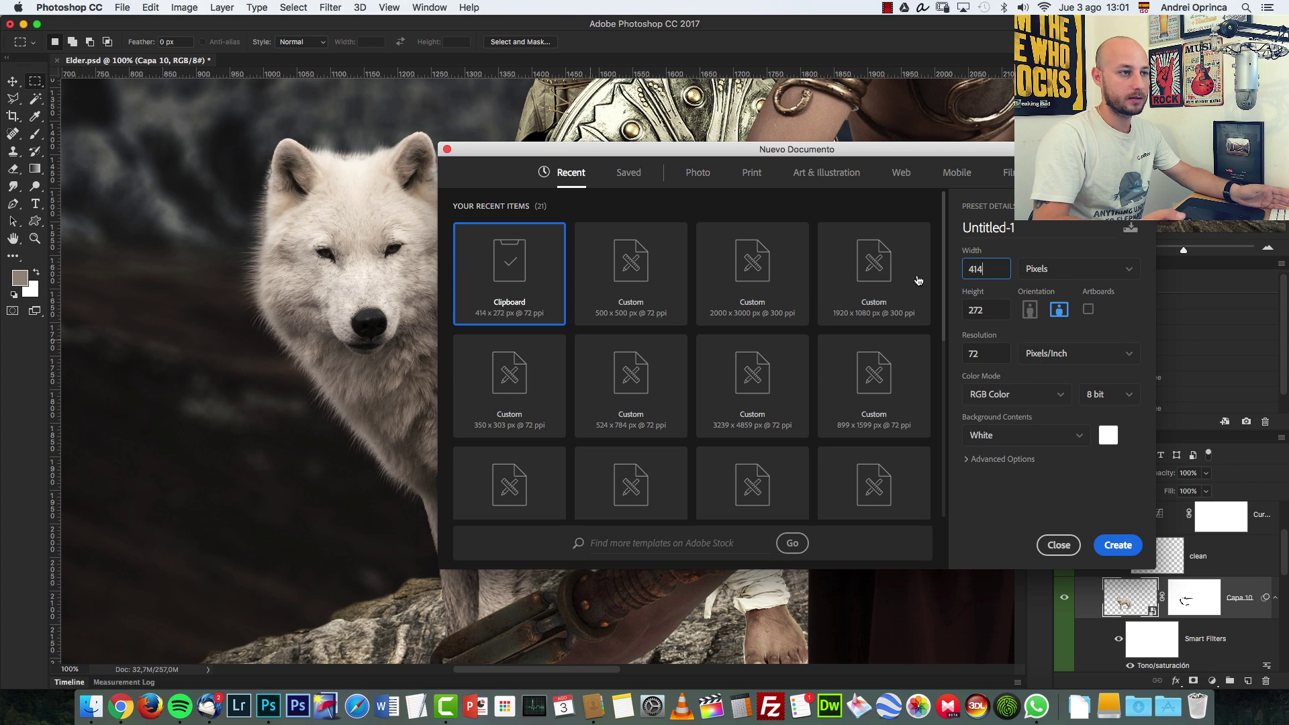
pyautogui.doubleClick(980, 271)
pyautogui.write('500')
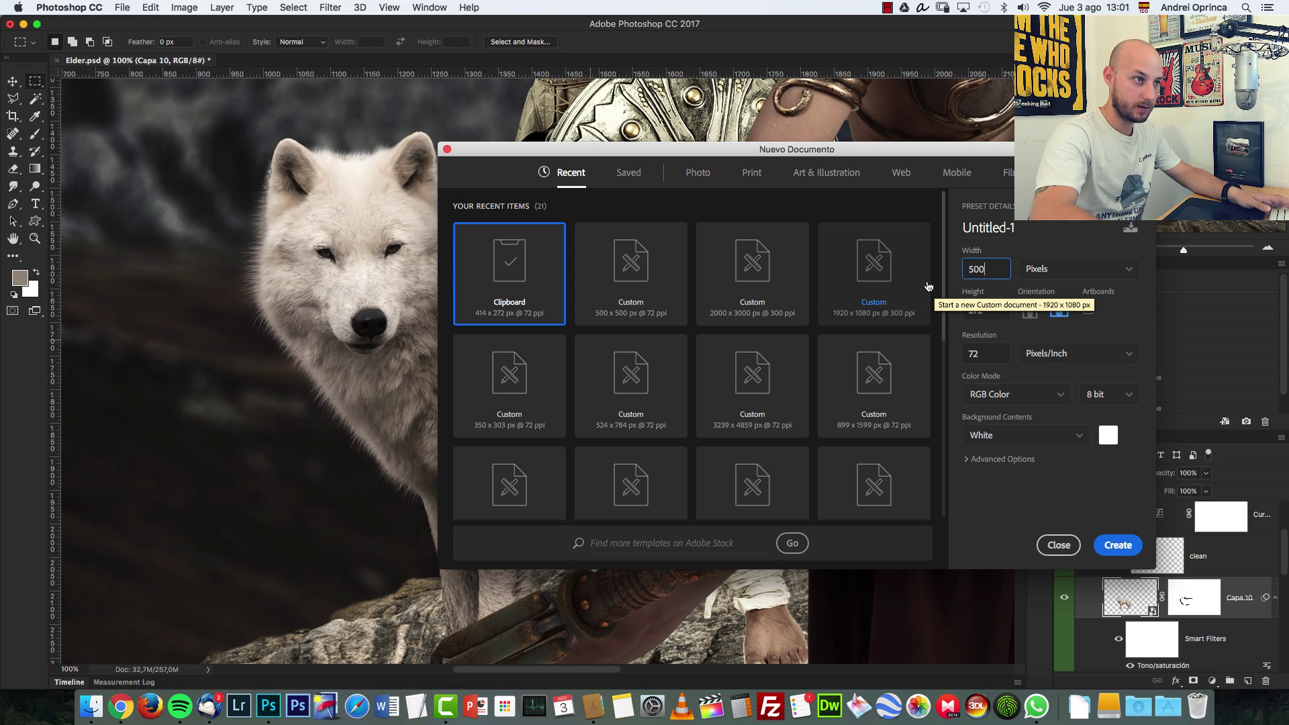
pyautogui.press('Tab')
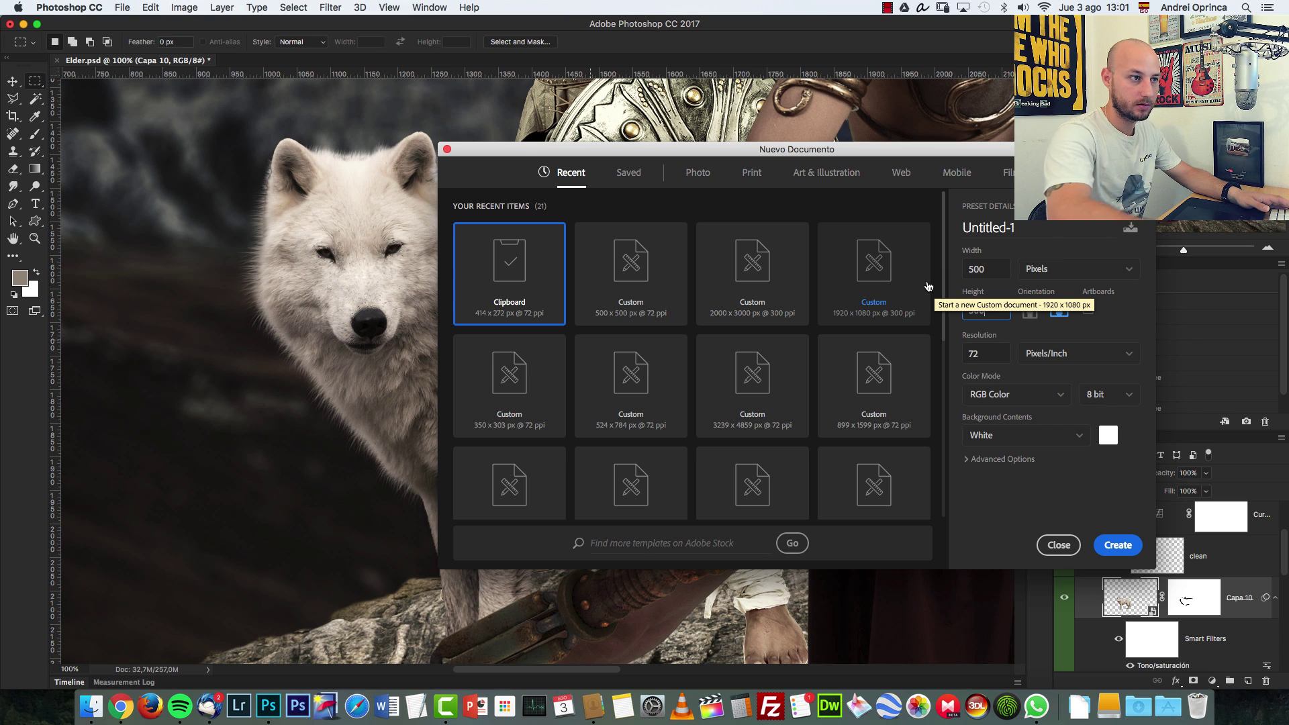
pyautogui.write('500')
pyautogui.press('Return')
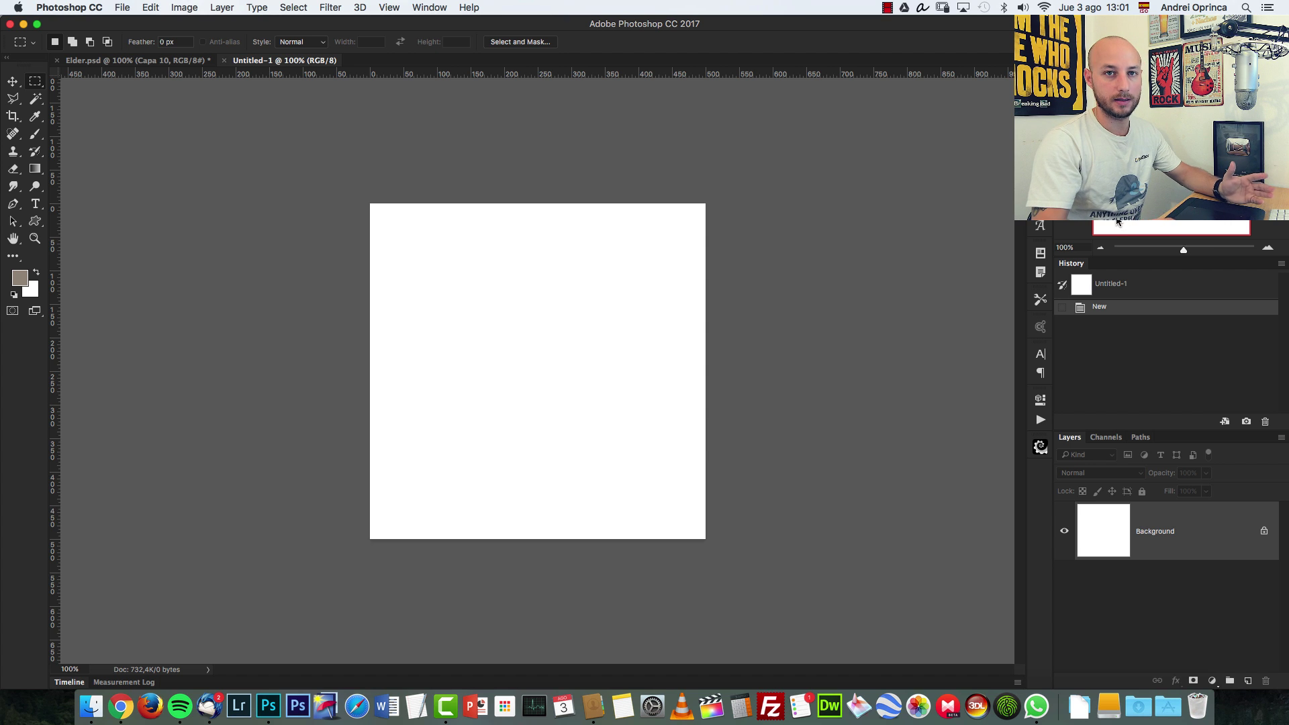
# Set black as paint colour, pick a hard round 40 px brush at 100% hardness, and show the Brush panel
pyautogui.press('d')
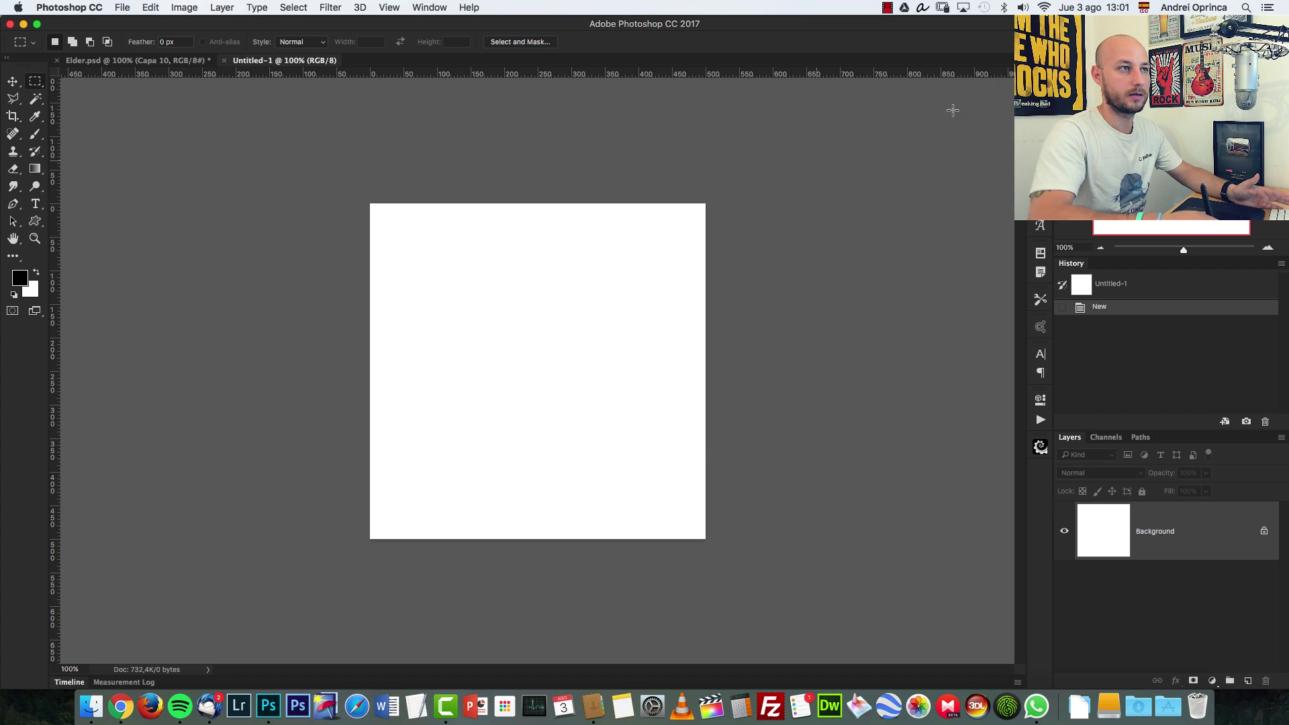
pyautogui.click(36, 135)
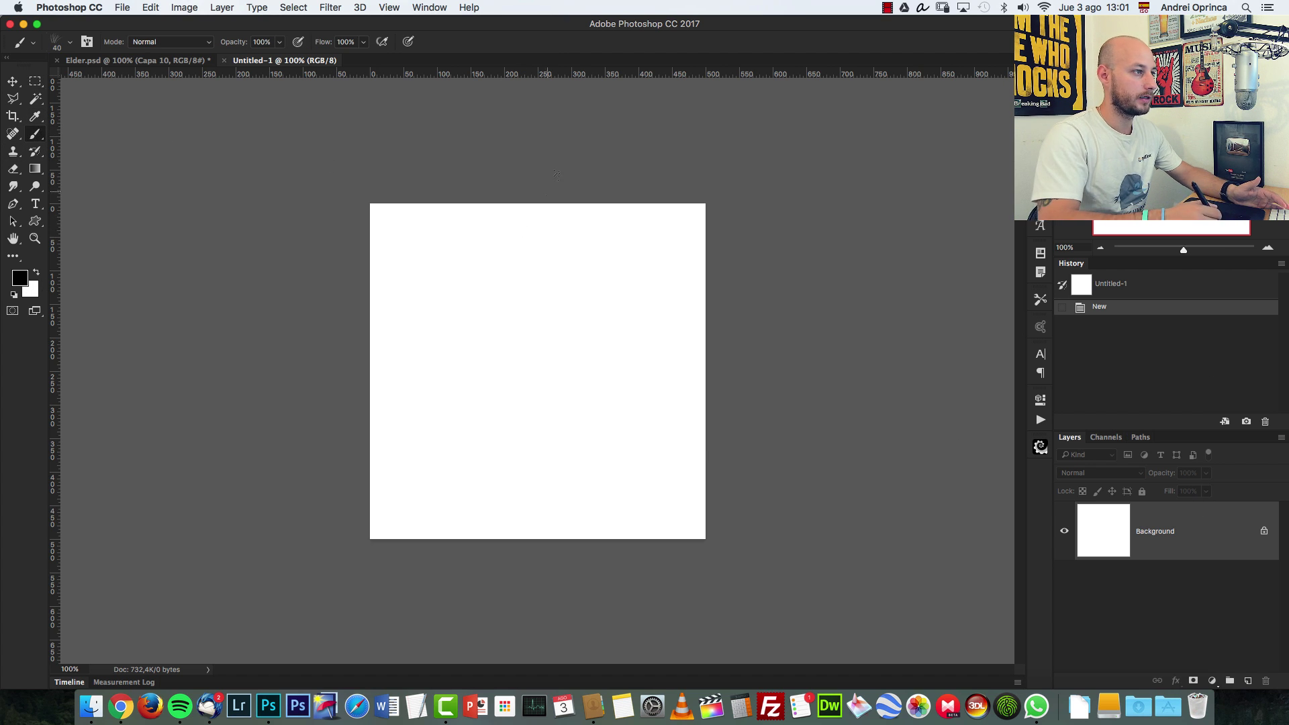
pyautogui.rightClick(557, 175)
pyautogui.rightClick(630, 311)
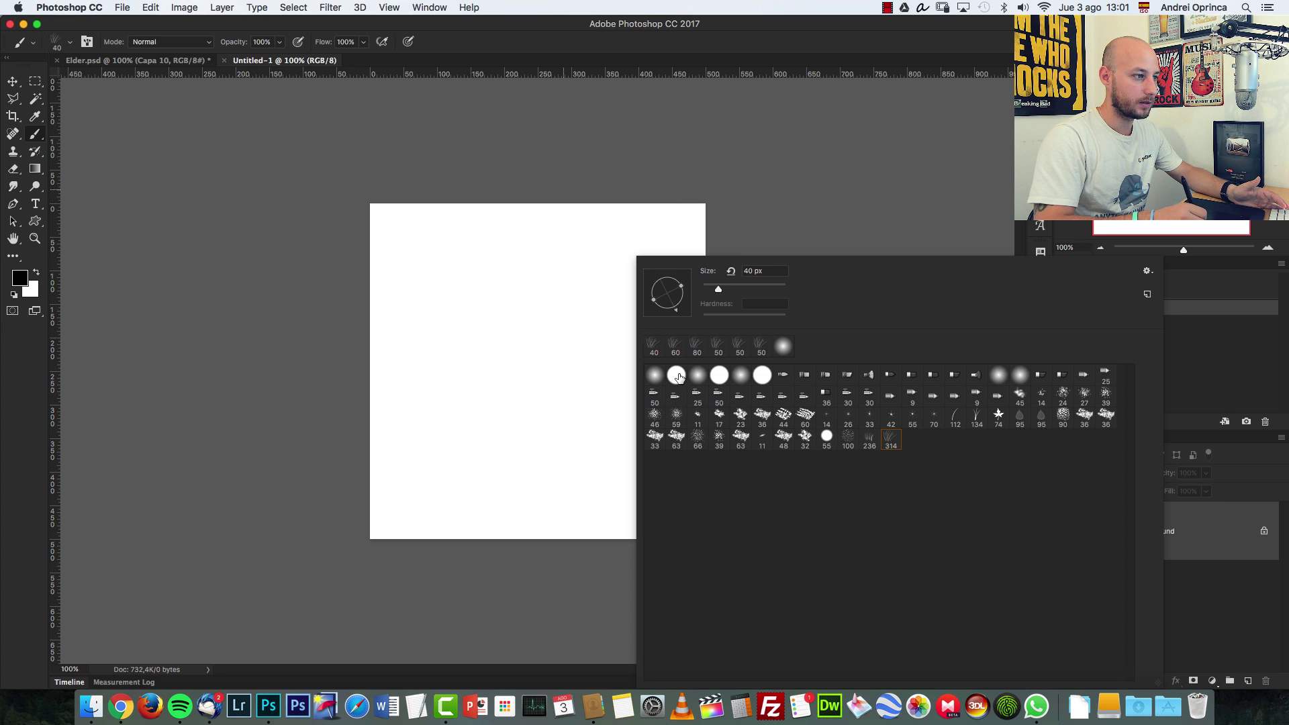
pyautogui.click(677, 375)
pyautogui.click(1226, 550)
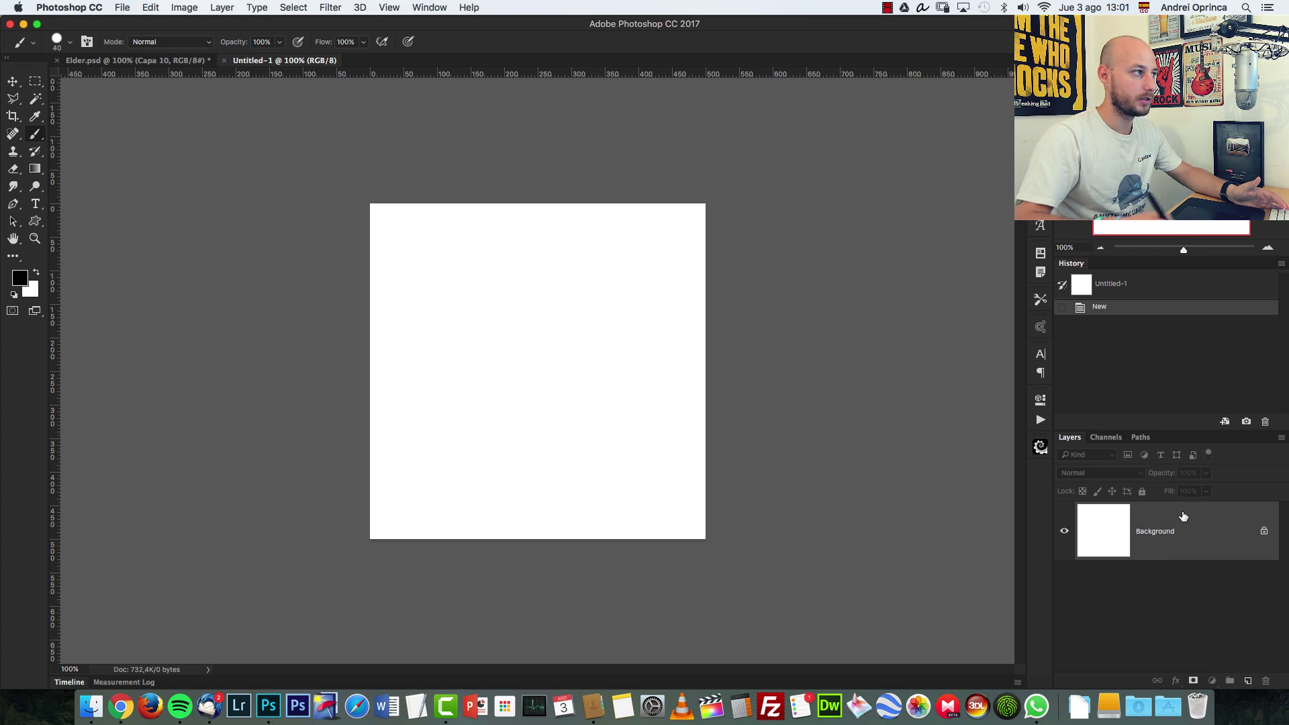
pyautogui.rightClick(467, 278)
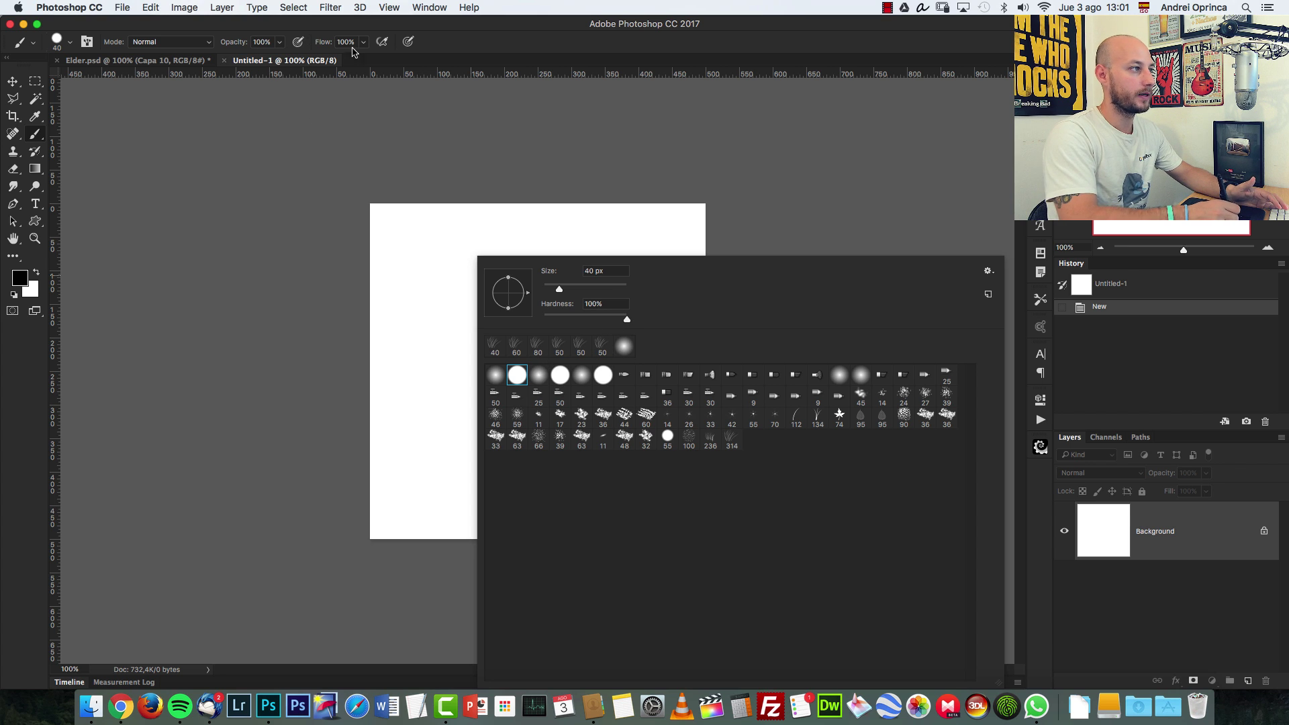
pyautogui.click(525, 49)
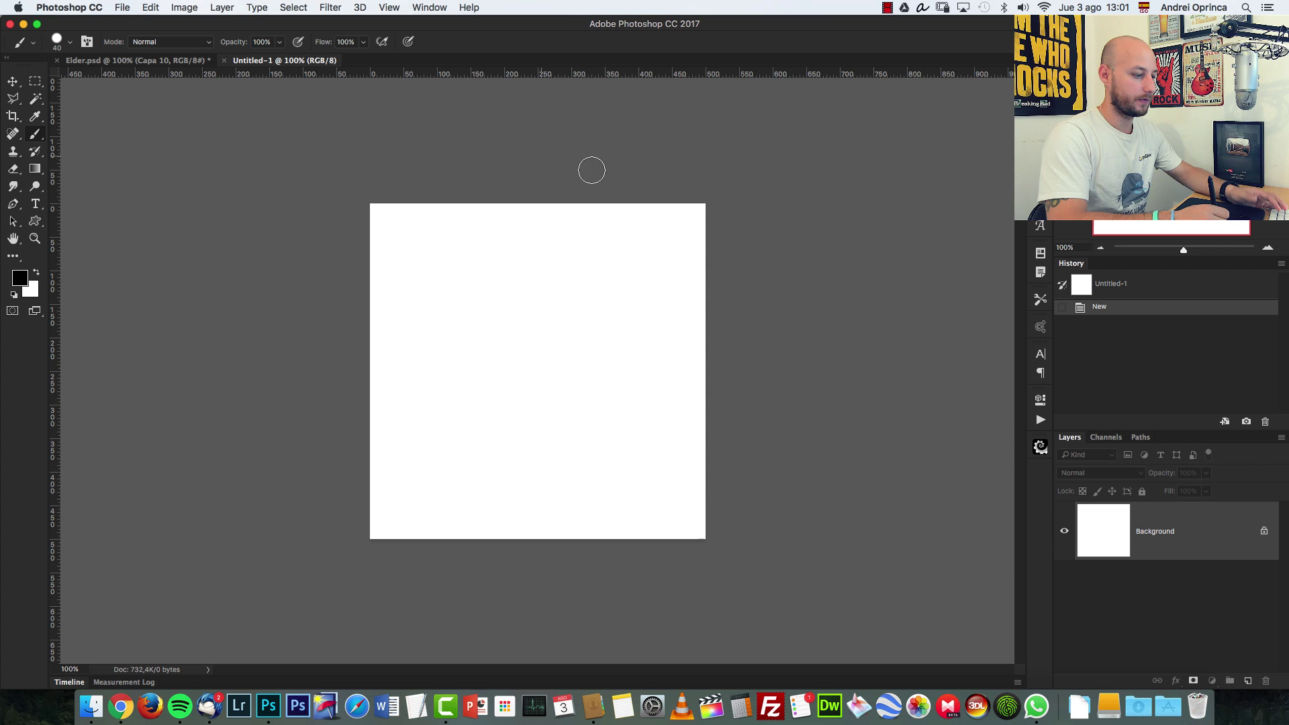
pyautogui.press('F5')
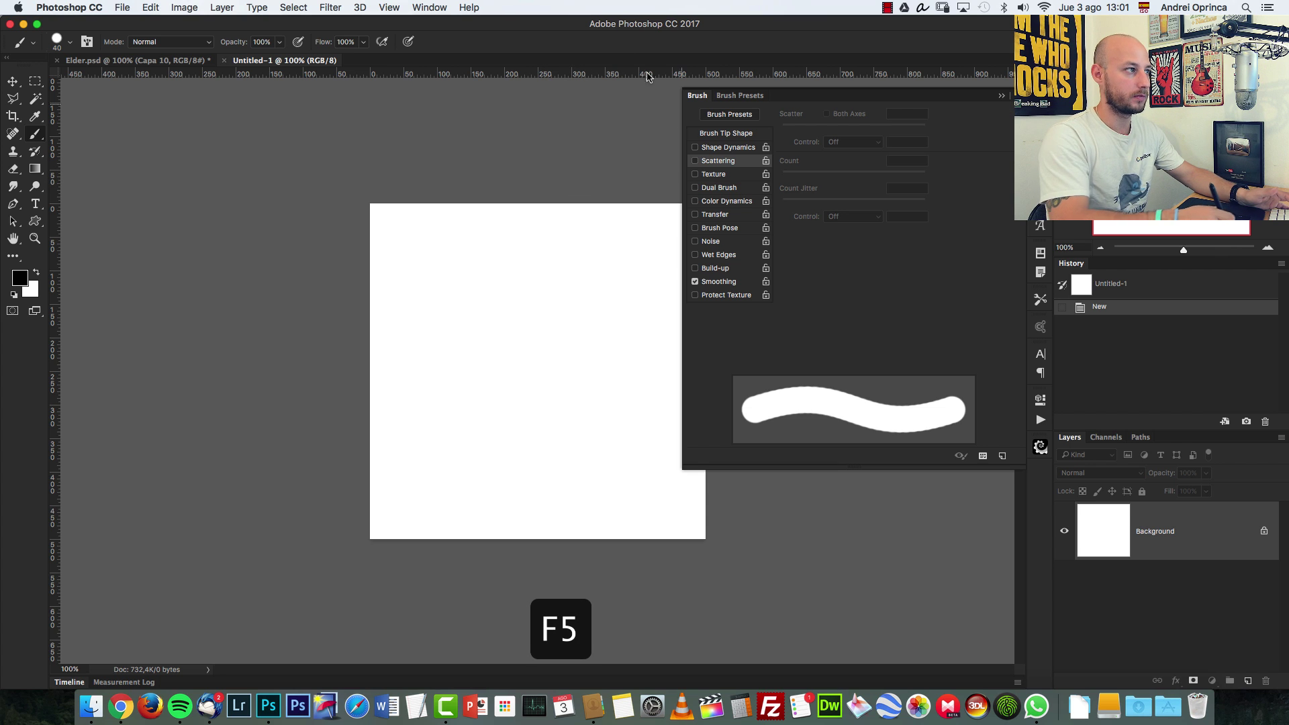
# Enable Transfer with Opacity Jitter controlled by Pen Pressure
pyautogui.click(429, 8)
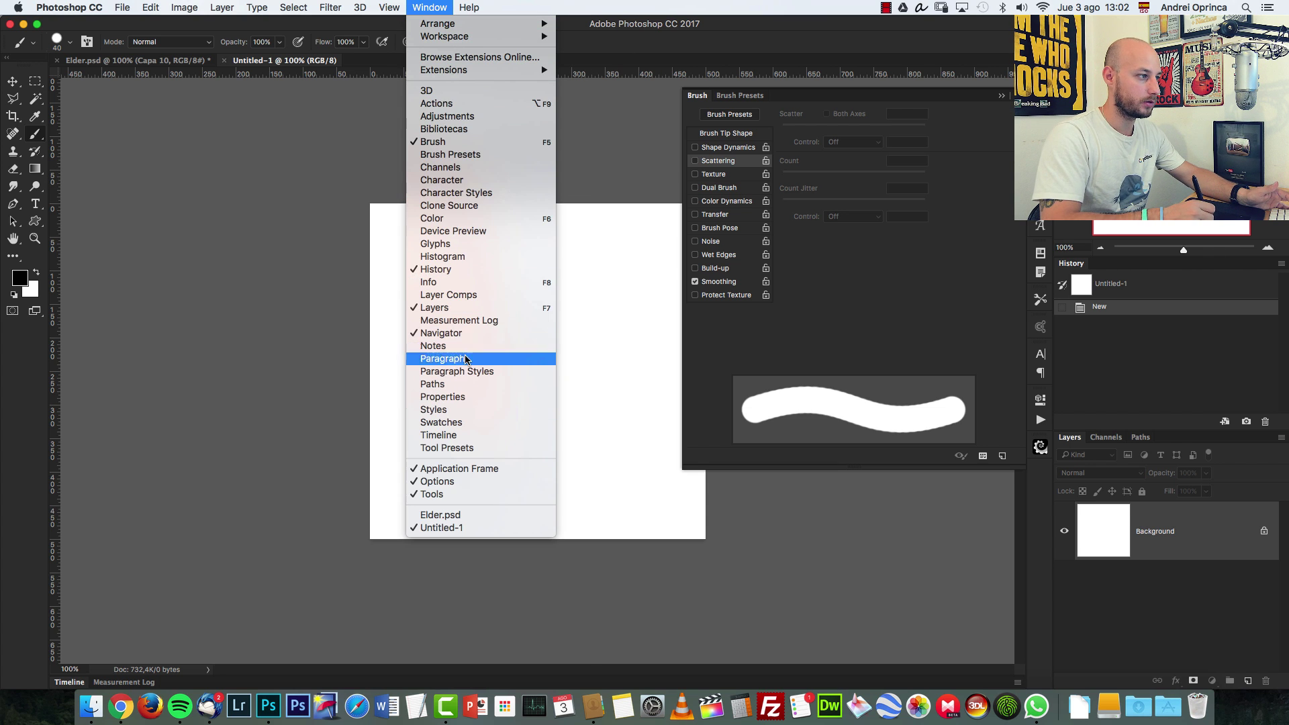
pyautogui.click(966, 297)
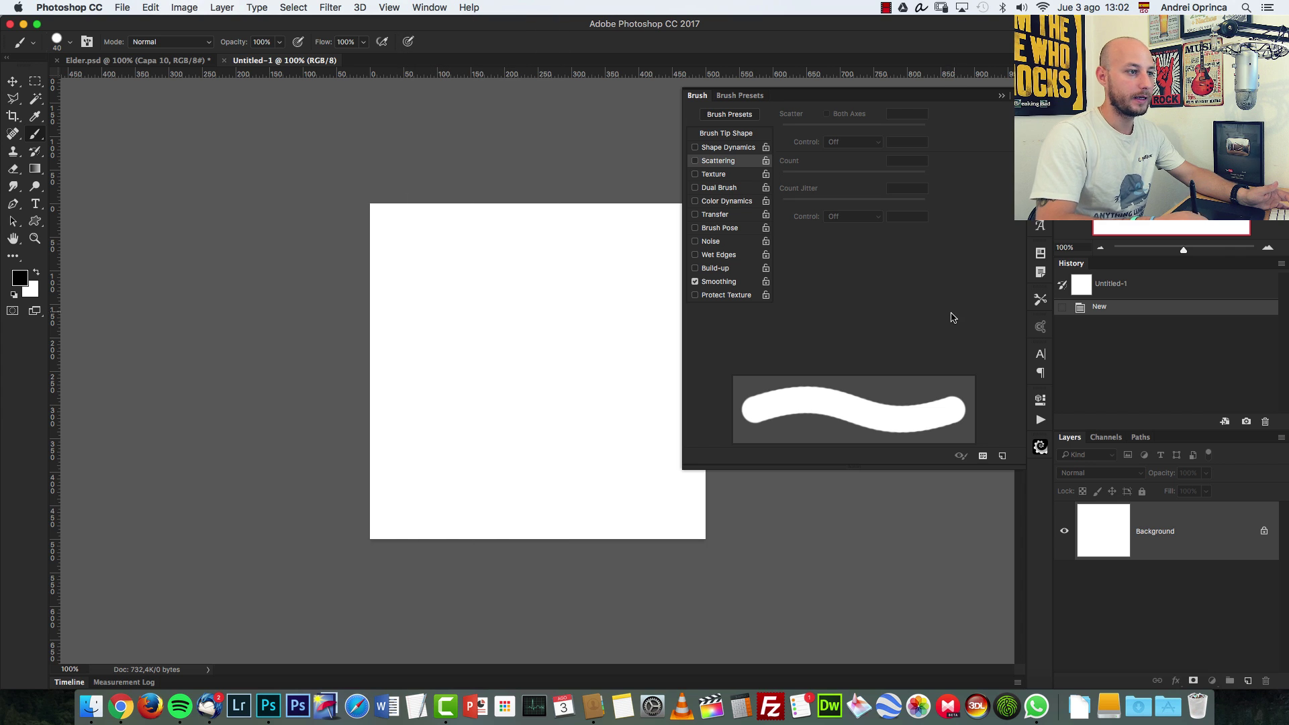
pyautogui.click(715, 215)
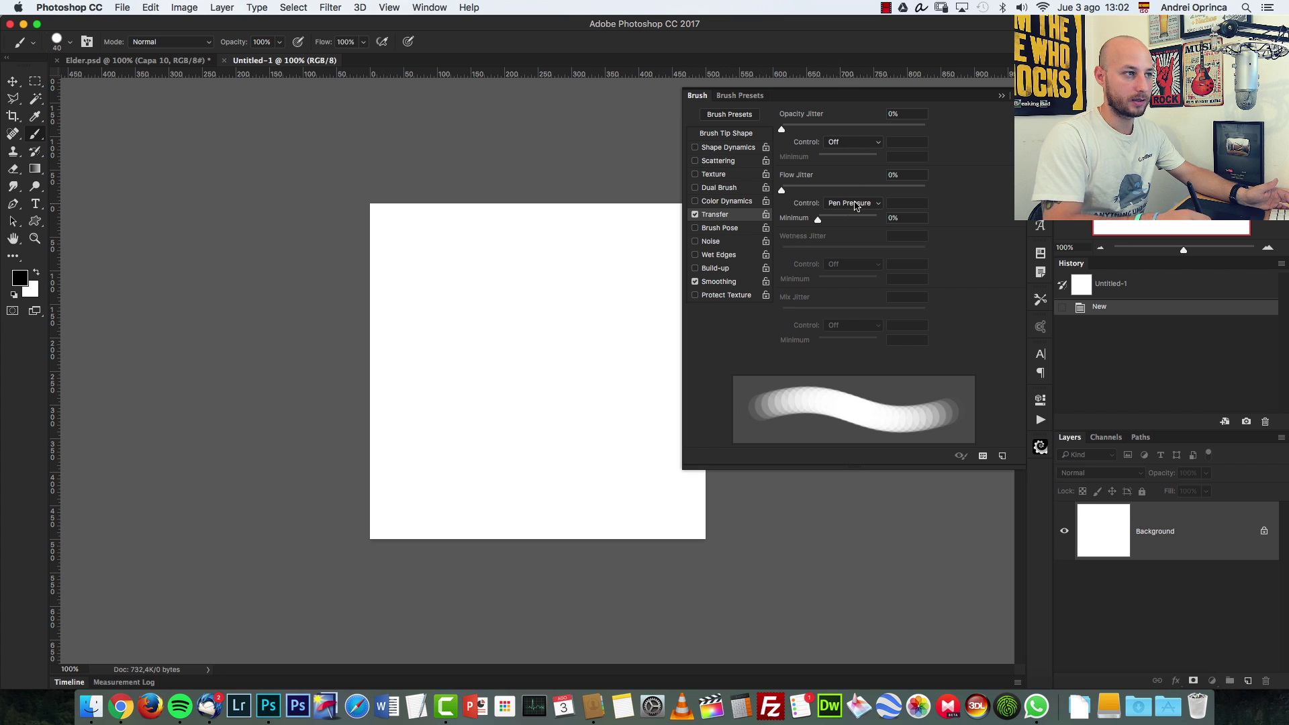
pyautogui.click(852, 145)
pyautogui.click(855, 225)
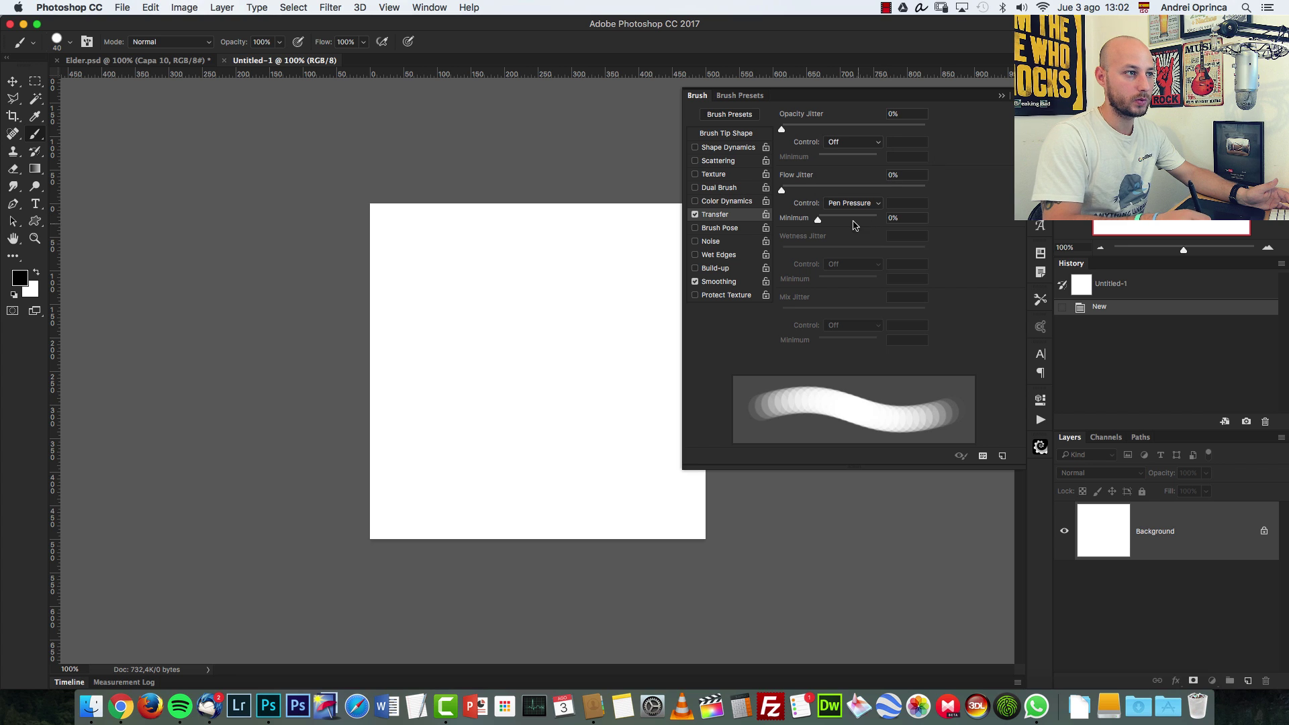
pyautogui.click(858, 143)
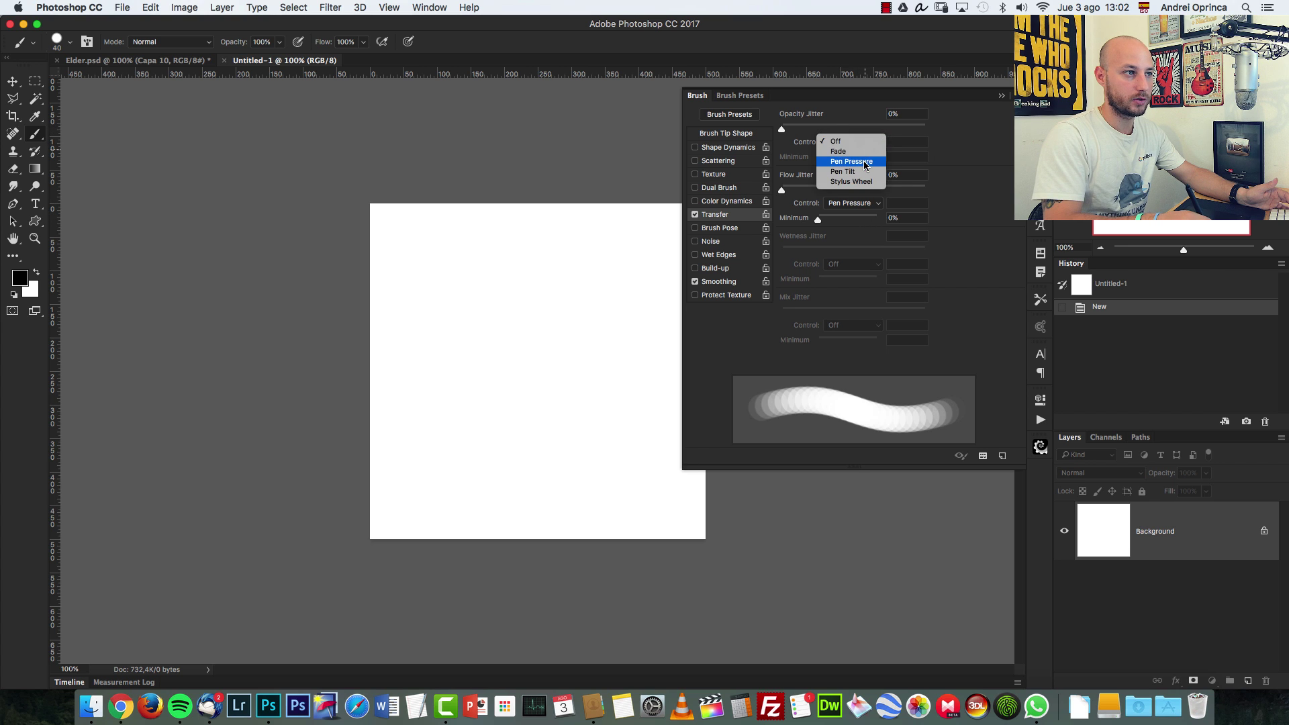
pyautogui.click(852, 161)
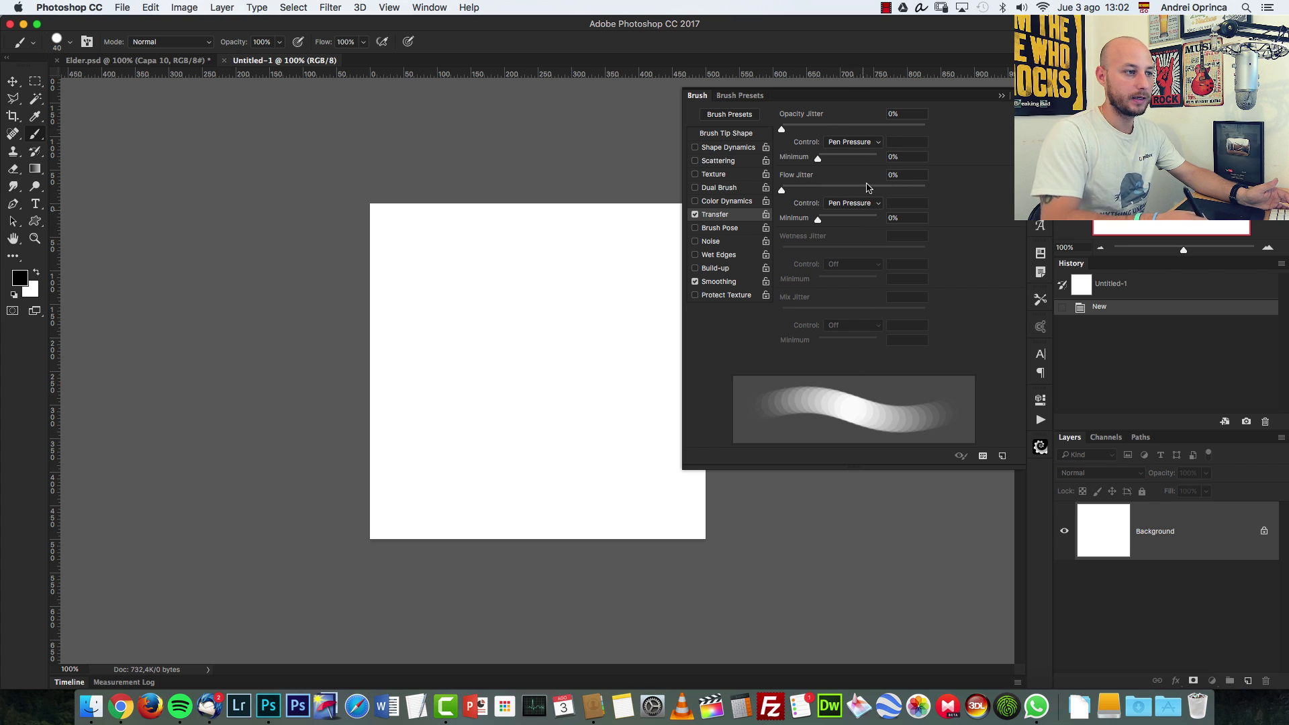
# Tighten brush tip spacing to 7% and enable Shape Dynamics with Size Jitter on Pen Pressure
pyautogui.click(726, 133)
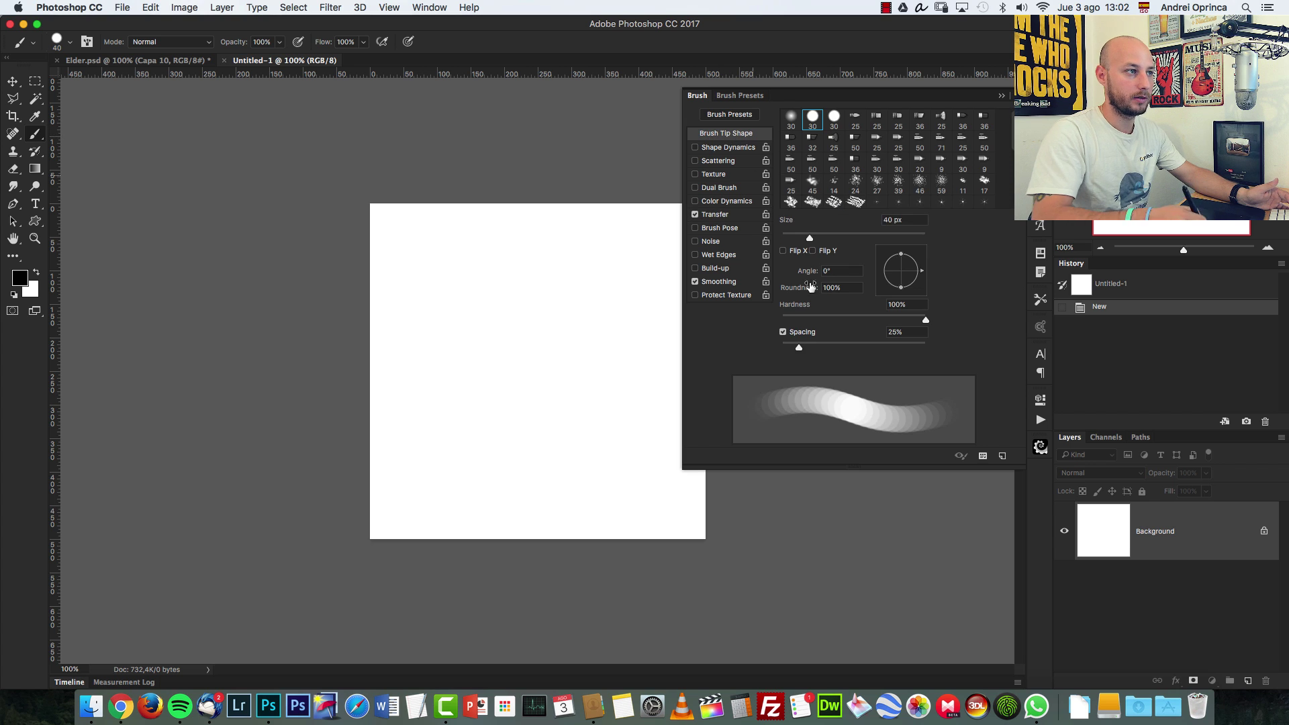
pyautogui.moveTo(798, 349); pyautogui.dragTo(787, 349)
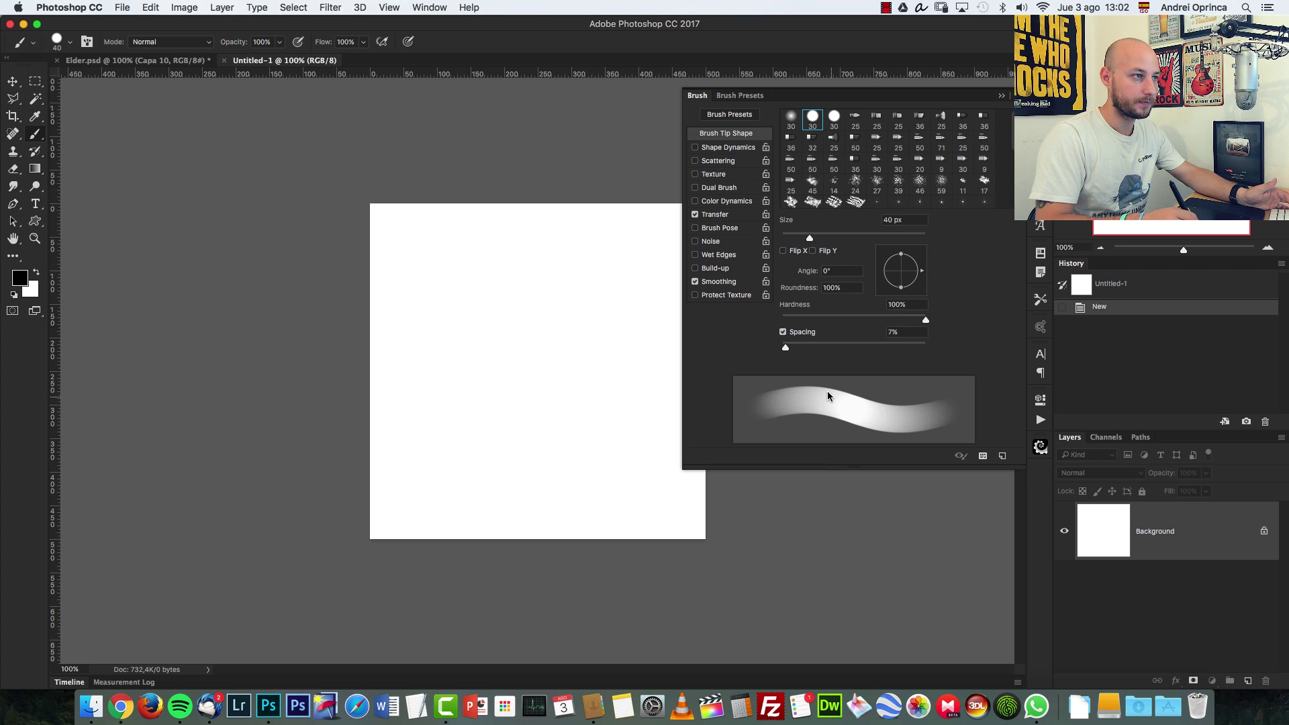
pyautogui.click(735, 149)
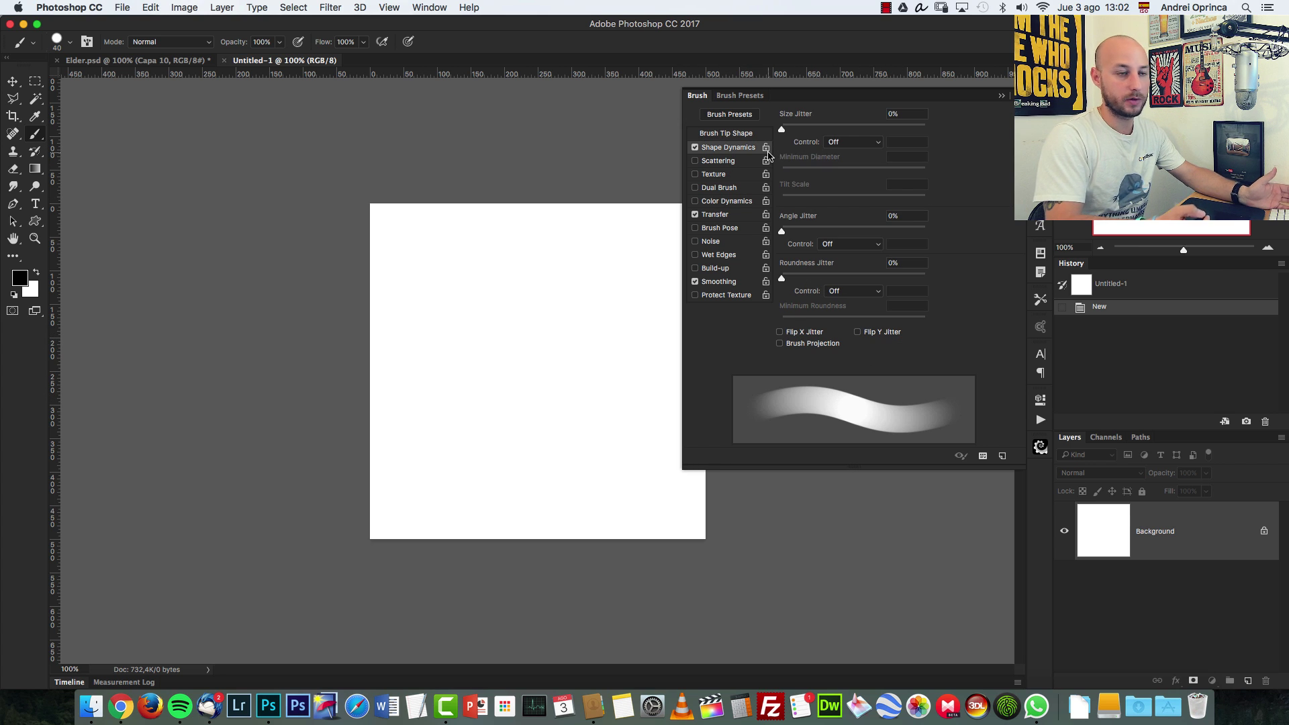
pyautogui.rightClick(531, 259)
pyautogui.click(934, 151)
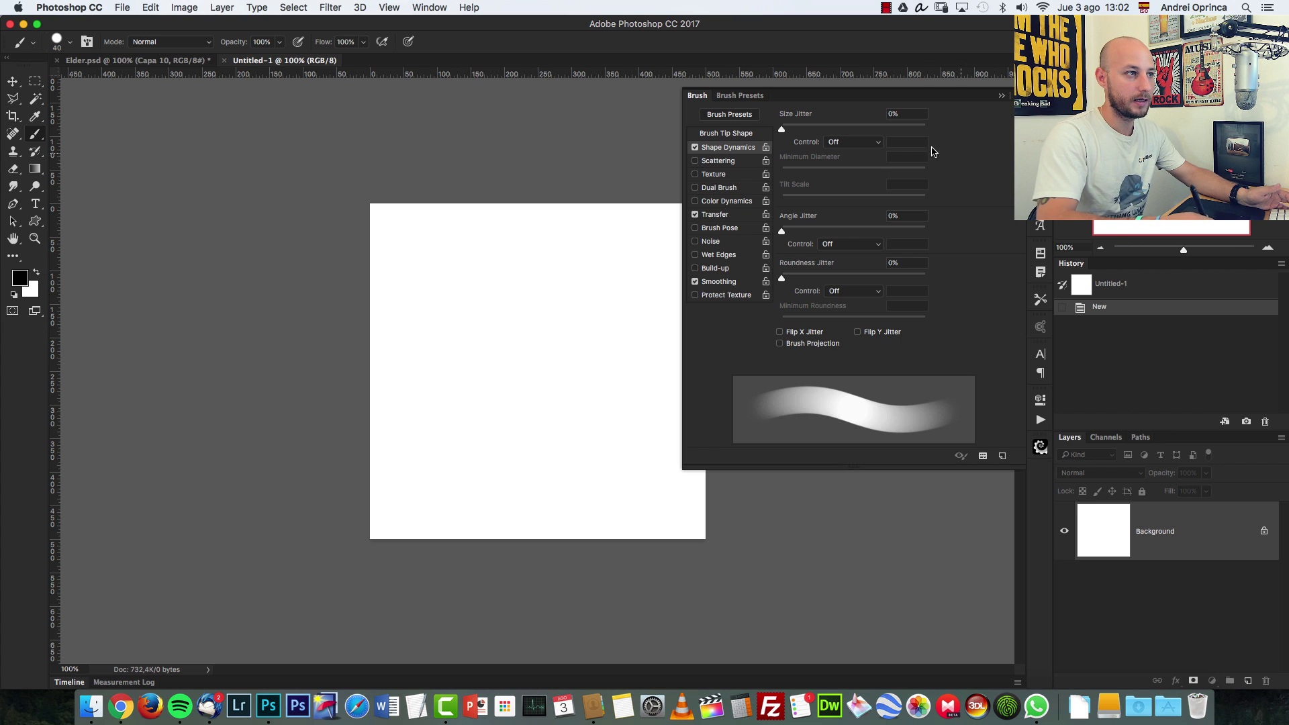
pyautogui.click(856, 143)
pyautogui.click(857, 168)
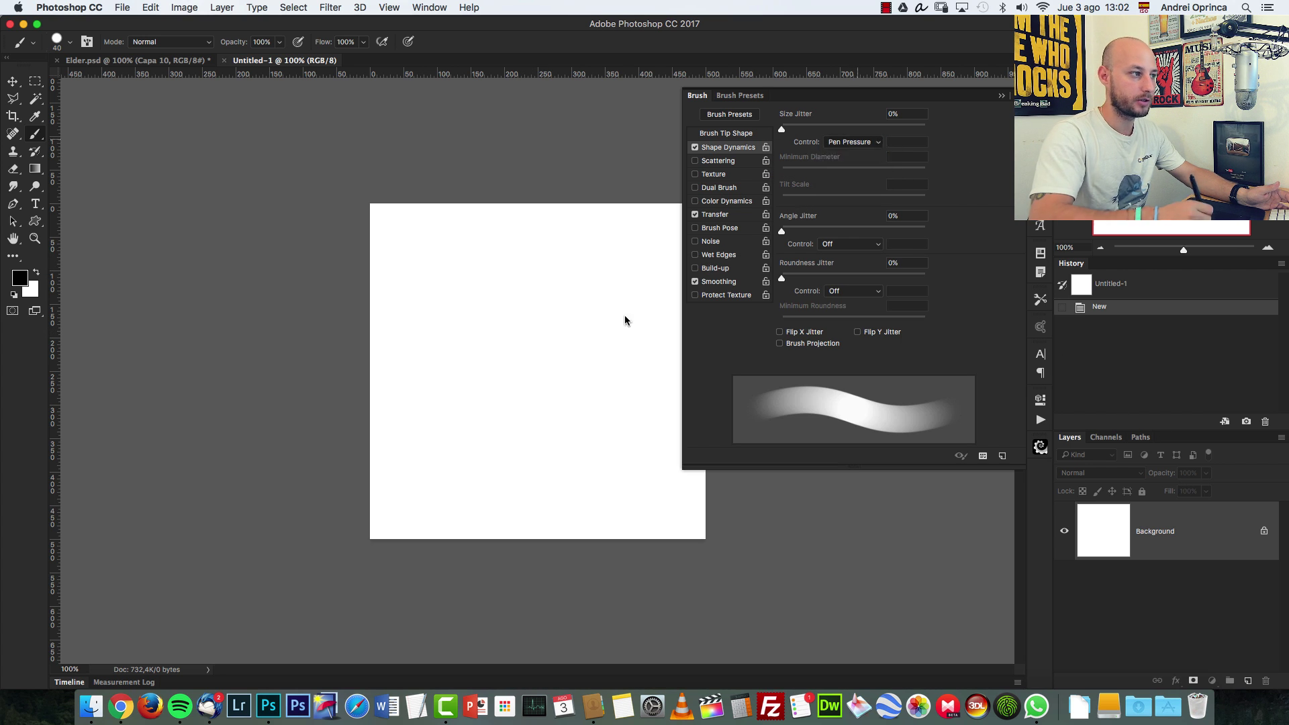
# Paint pressure test strokes, turn Transfer off and test again, then fill the canvas white
pyautogui.moveTo(497, 261); pyautogui.dragTo(516, 381)
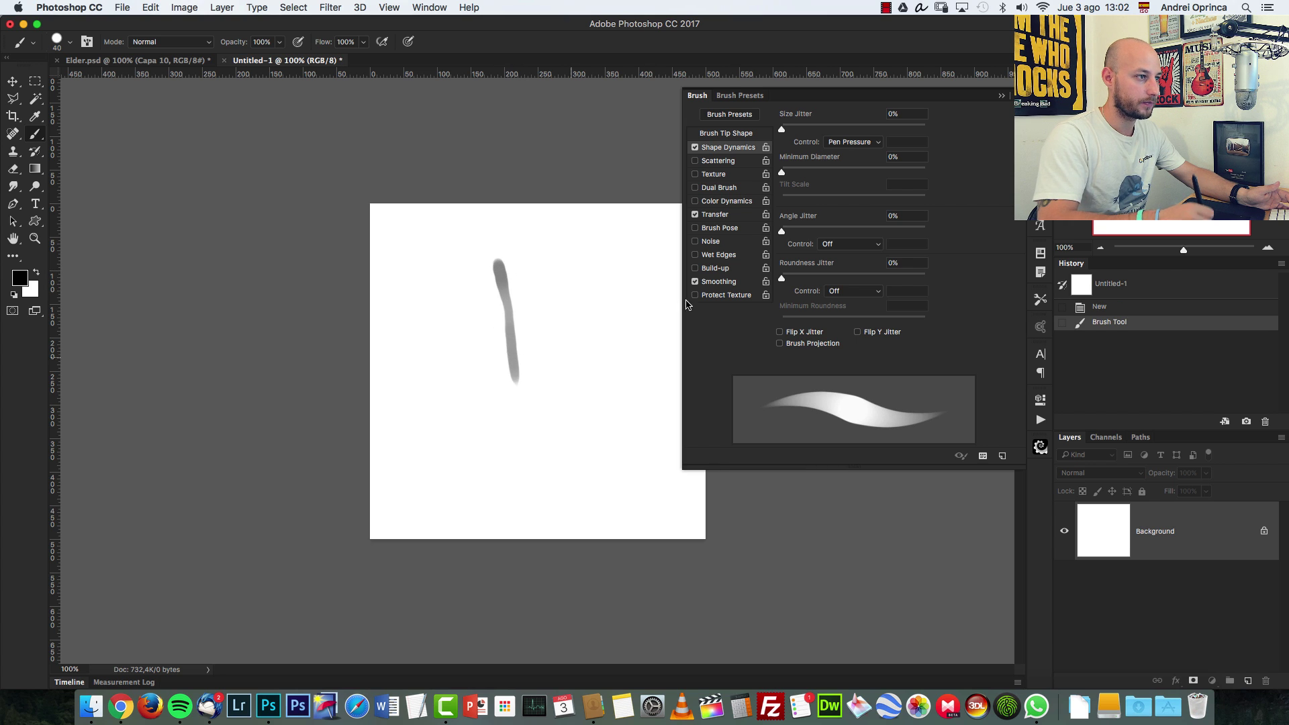
pyautogui.click(696, 214)
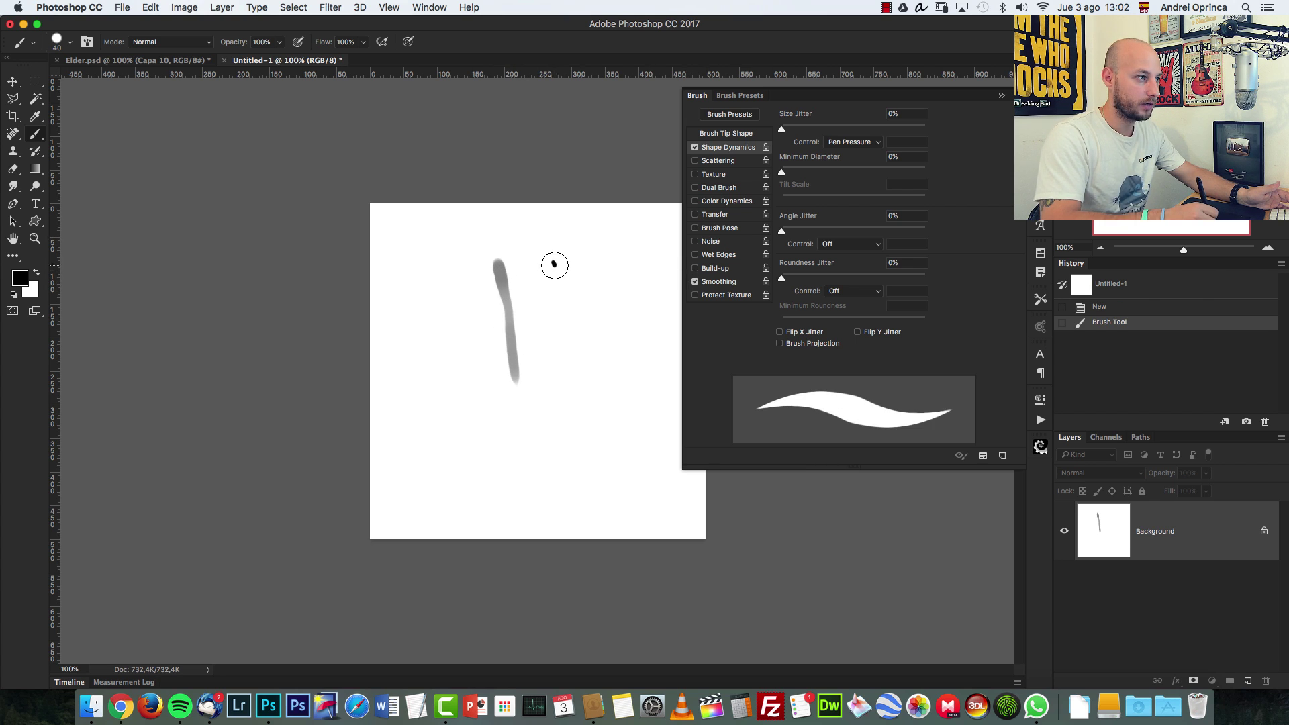
pyautogui.moveTo(555, 265)
pyautogui.mouseDown()
pyautogui.moveTo(573, 458)
pyautogui.moveTo(609, 485)
pyautogui.moveTo(634, 470)
pyautogui.mouseUp()
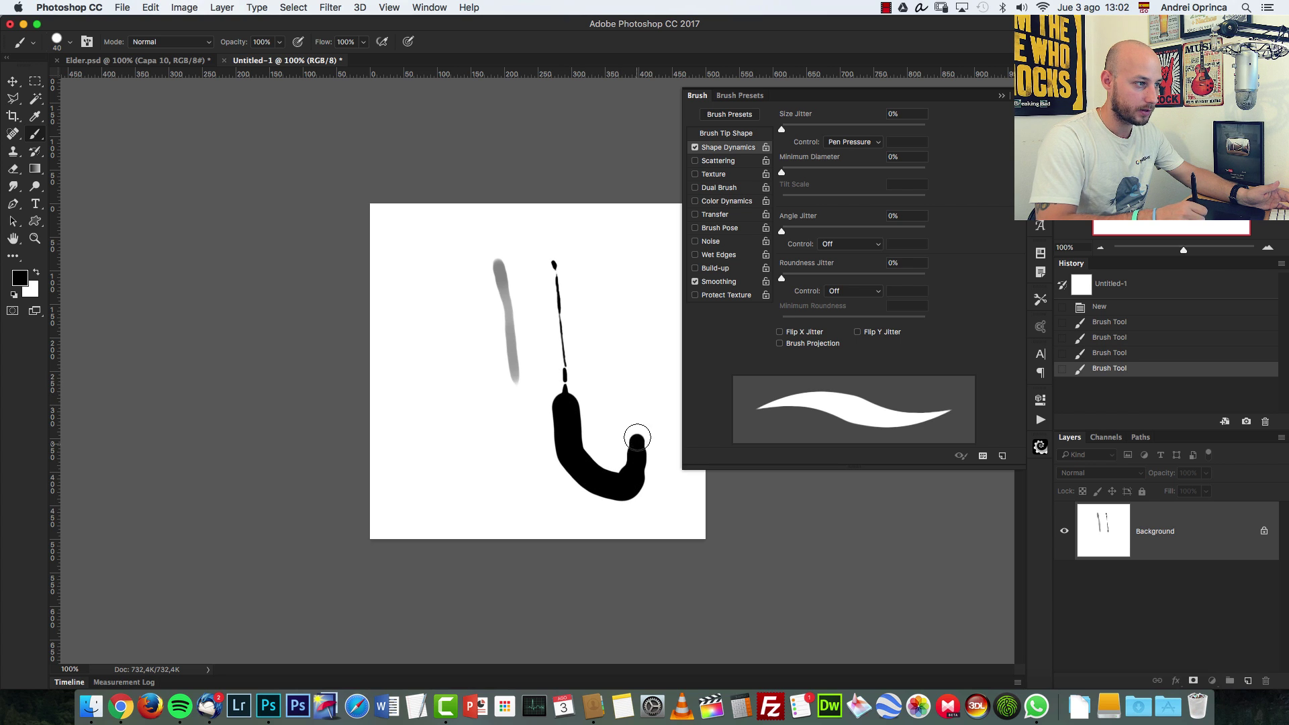
pyautogui.moveTo(637, 438); pyautogui.dragTo(636, 324)
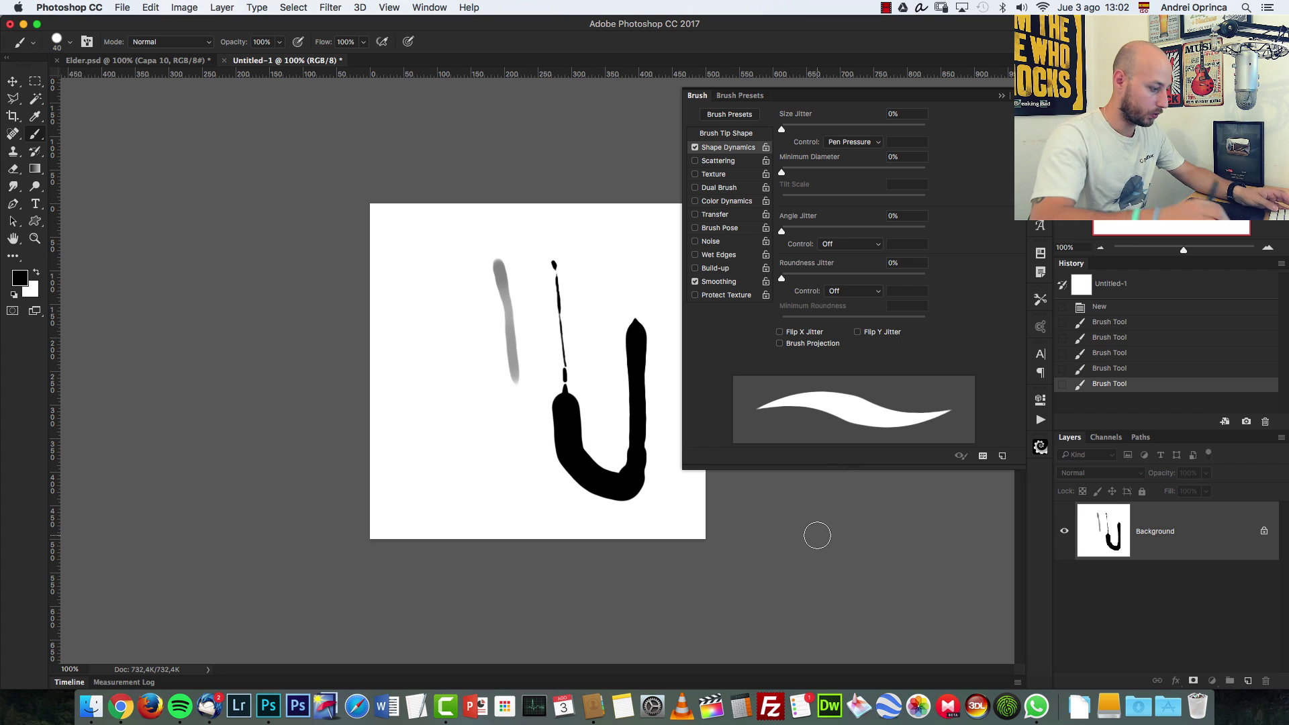
pyautogui.press('x')
pyautogui.hotkey('alt', 'BackSpace')
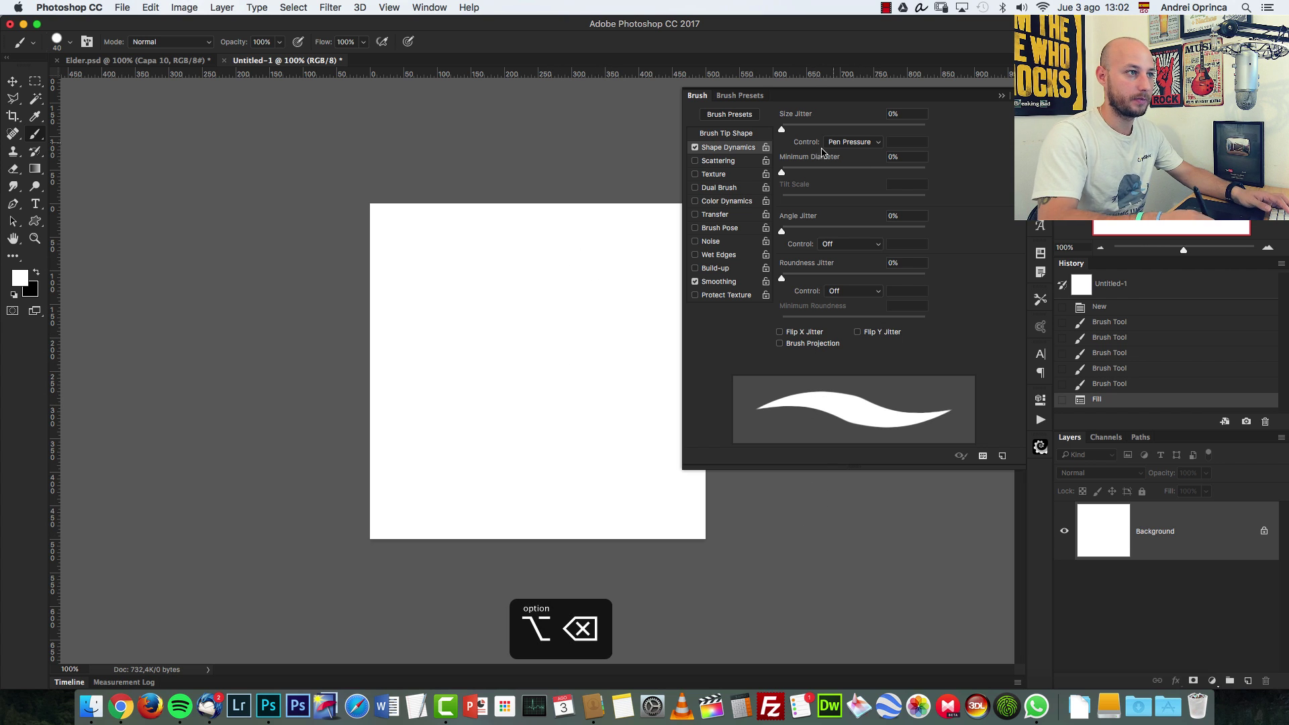
# Switch off Shape Dynamics, turn Transfer back on, and shrink the brush to 3 px
pyautogui.click(695, 147)
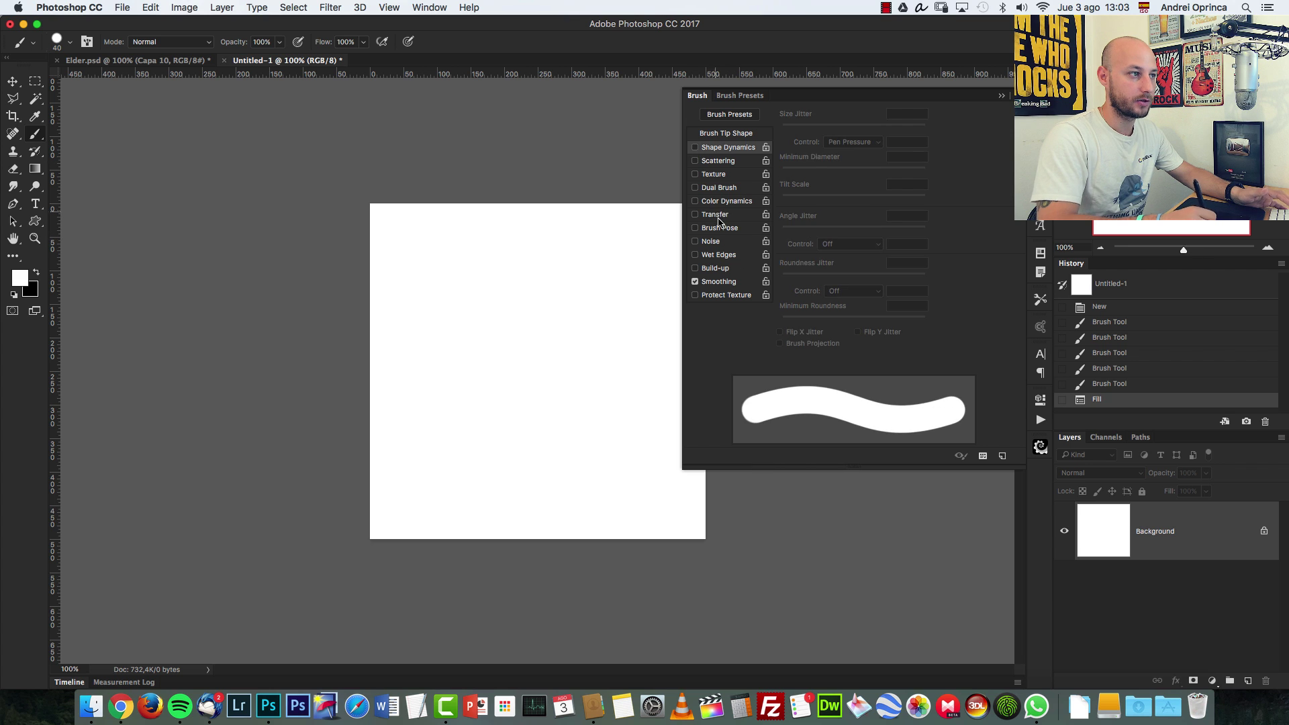
pyautogui.click(716, 215)
pyautogui.press('[')
pyautogui.press('[')
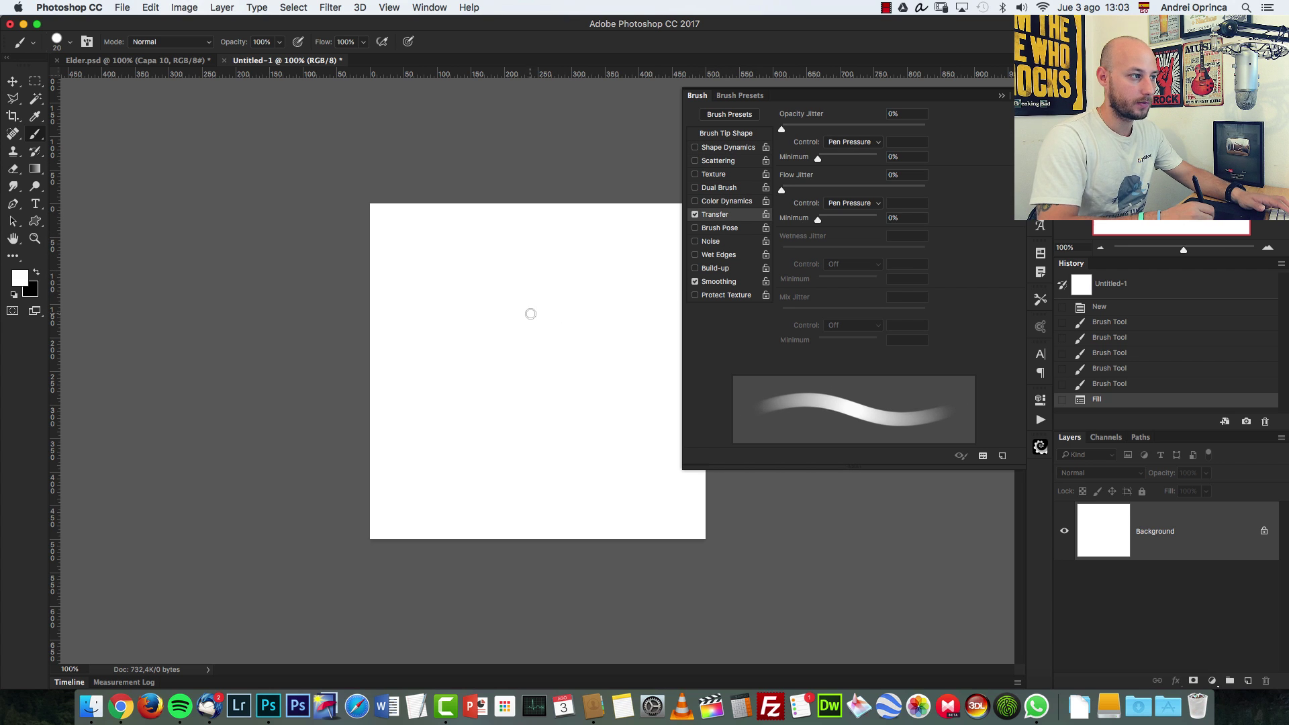
pyautogui.press('[')
pyautogui.press('[')
pyautogui.press('[')
pyautogui.press('[')
pyautogui.press('[')
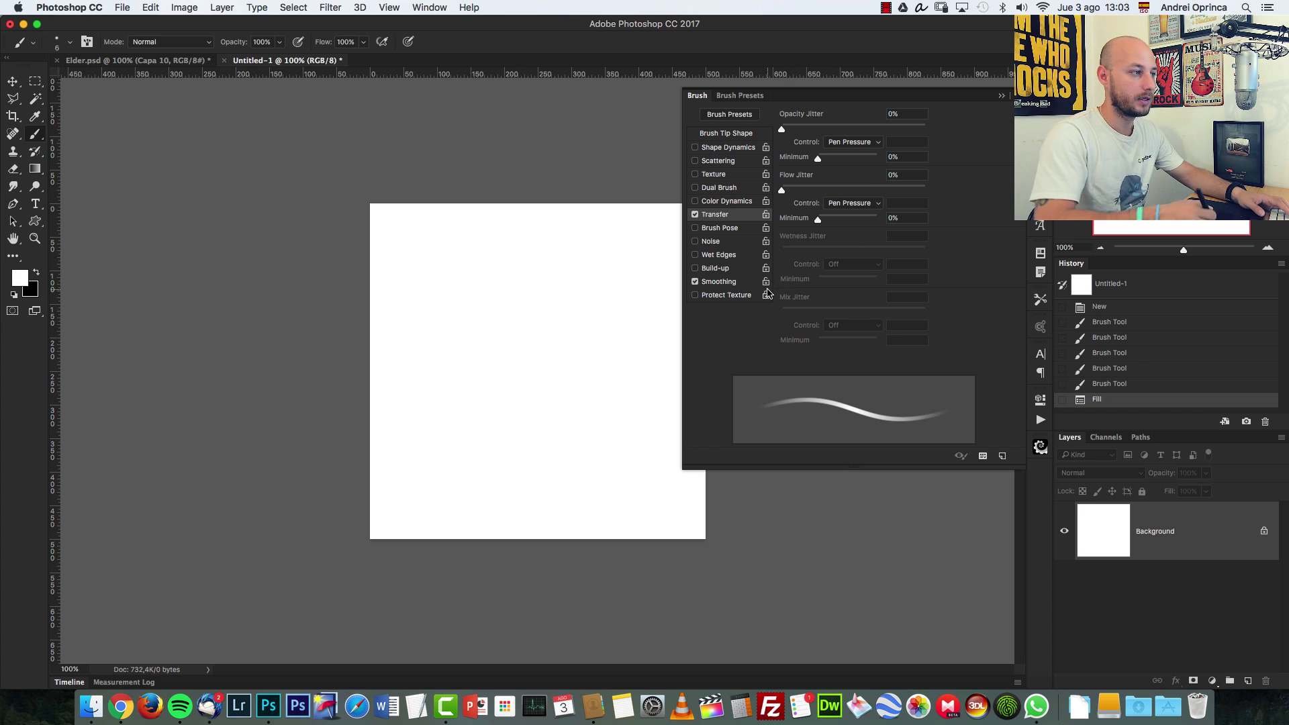
pyautogui.press('[')
pyautogui.press('[')
pyautogui.press('[')
pyautogui.rightClick(555, 289)
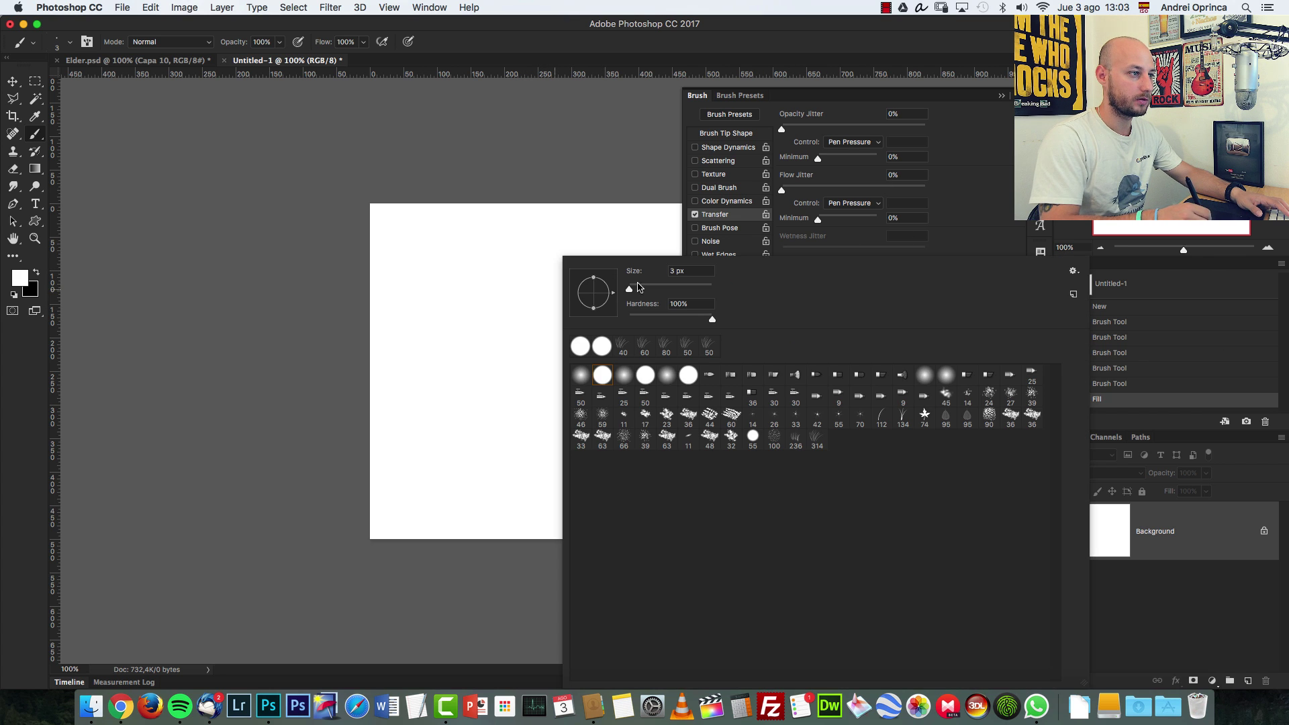
pyautogui.click(1180, 516)
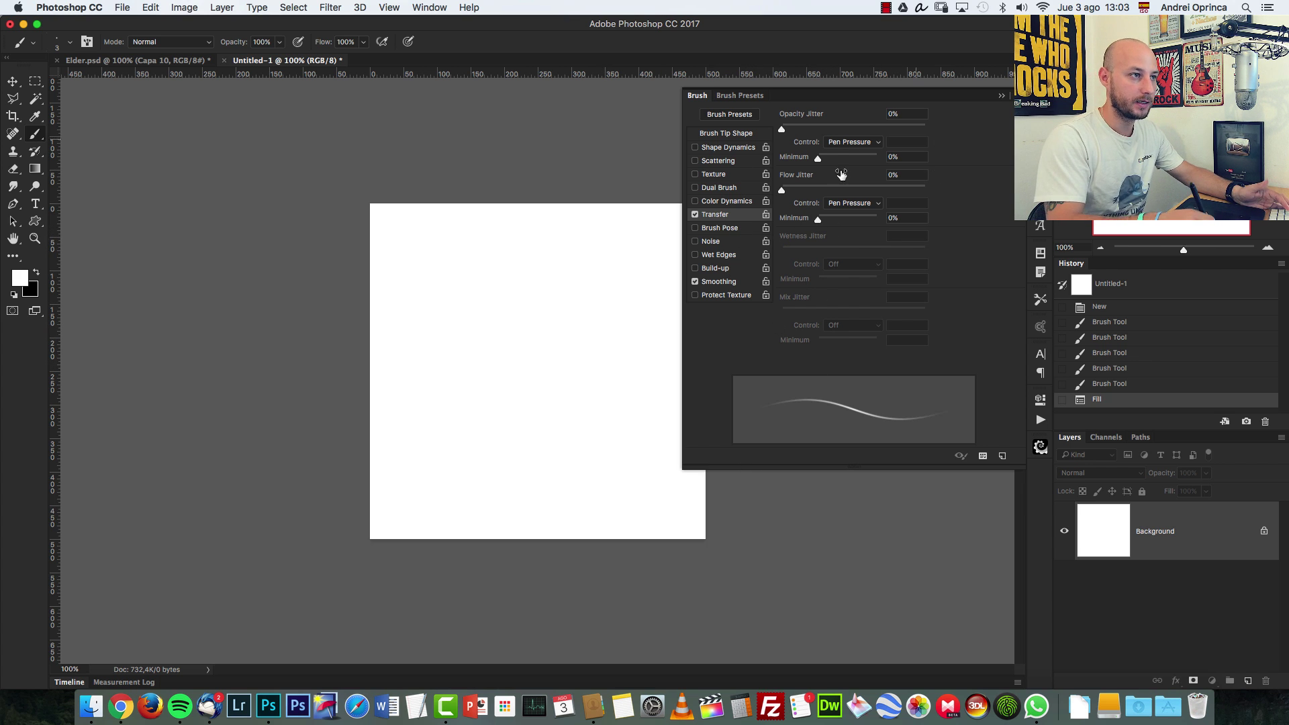
# Set Opacity Jitter Control to Fade with 350 steps and restore black as paint colour
pyautogui.click(876, 142)
pyautogui.click(850, 131)
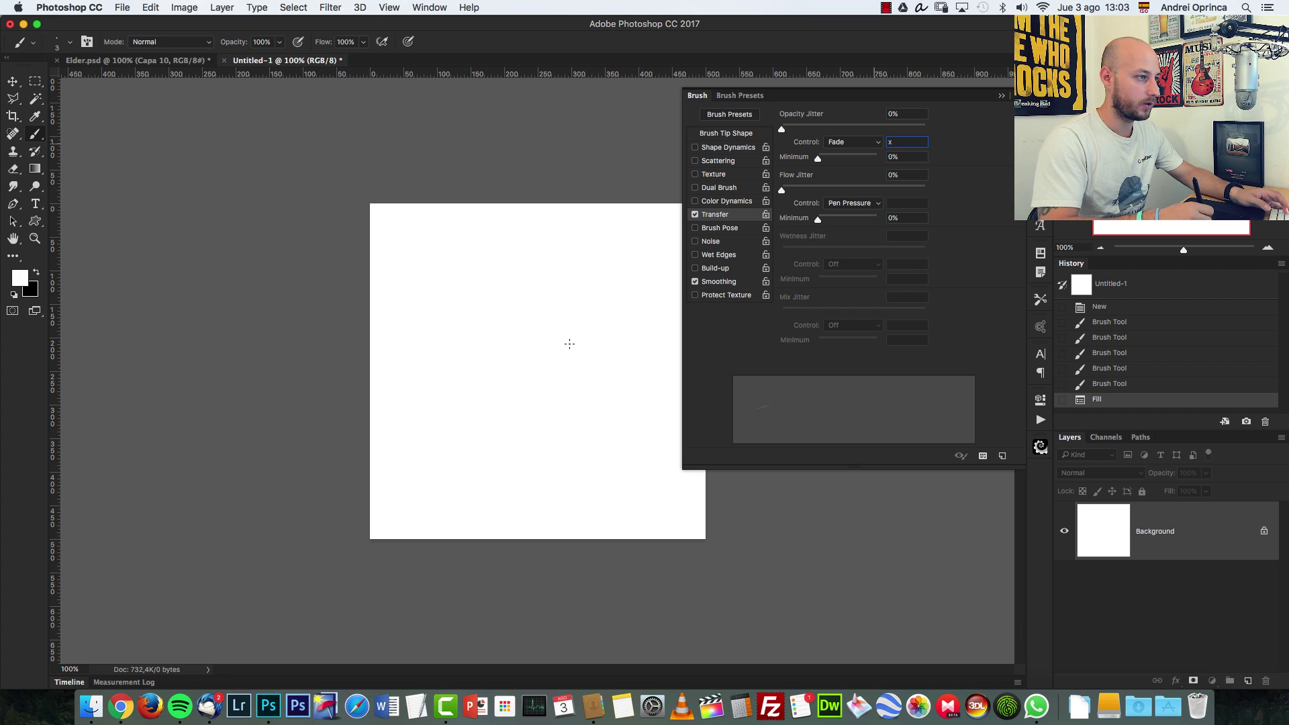
pyautogui.press('Return')
pyautogui.click(745, 237)
pyautogui.click(547, 309)
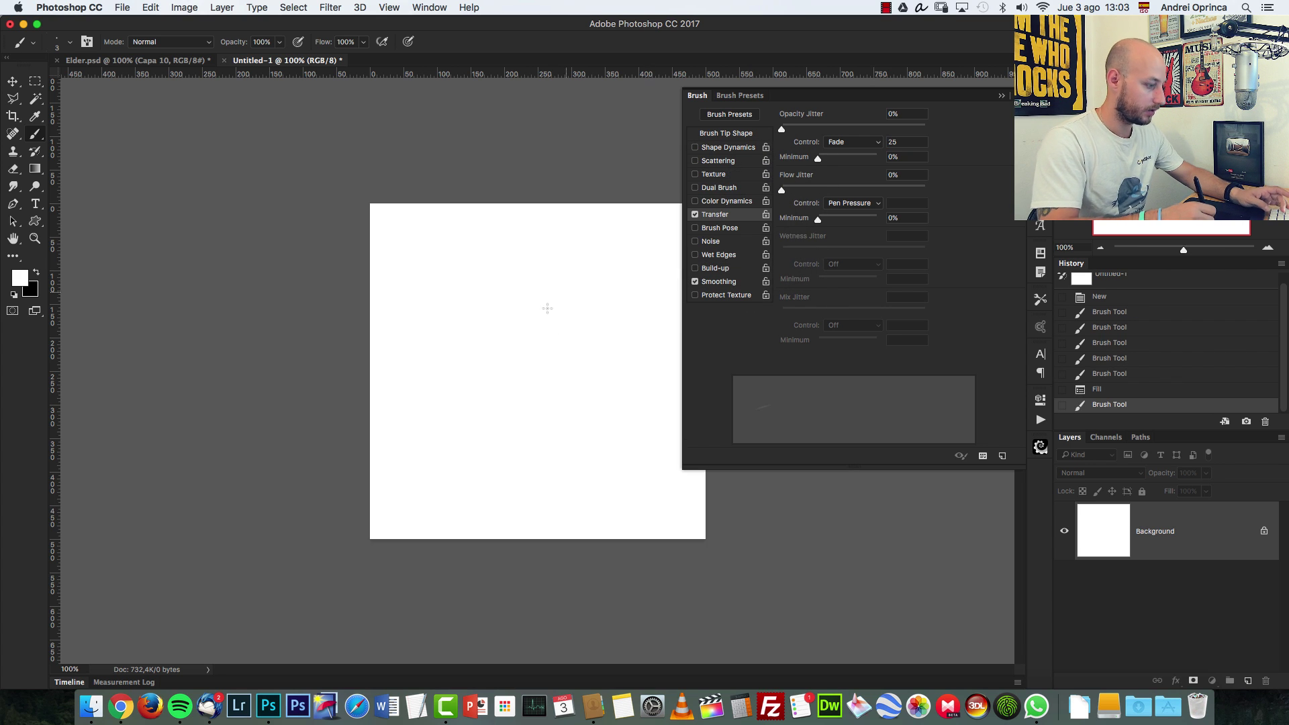
pyautogui.press('x')
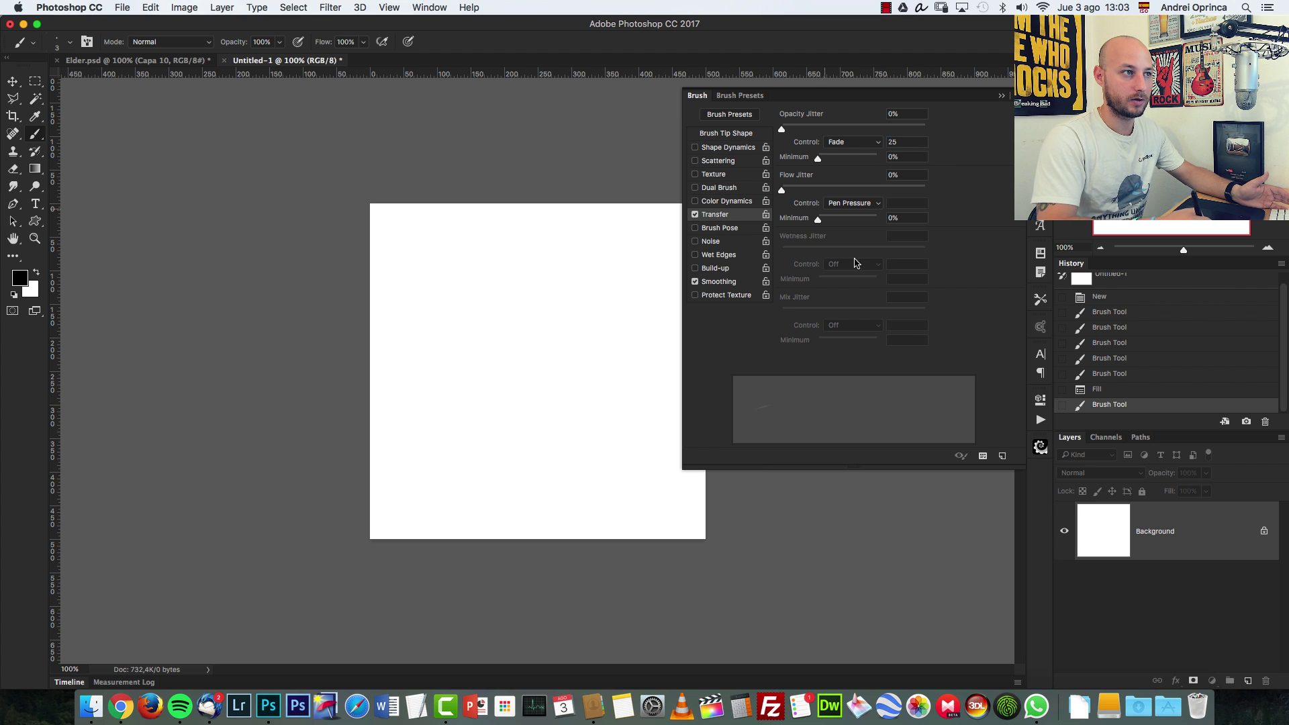
pyautogui.click(915, 142)
pyautogui.write('350')
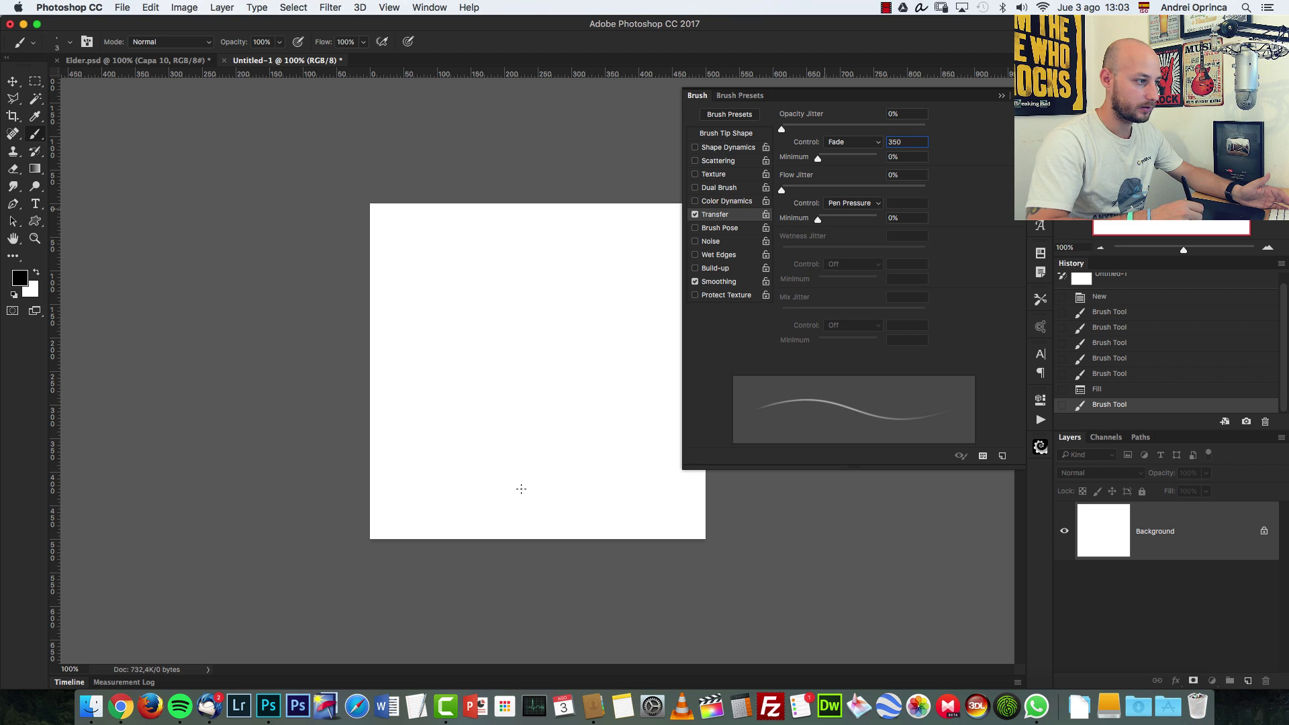
# Paint about eight thin, tapering fur strands across the canvas to test the fade
pyautogui.moveTo(507, 446); pyautogui.dragTo(550, 264)
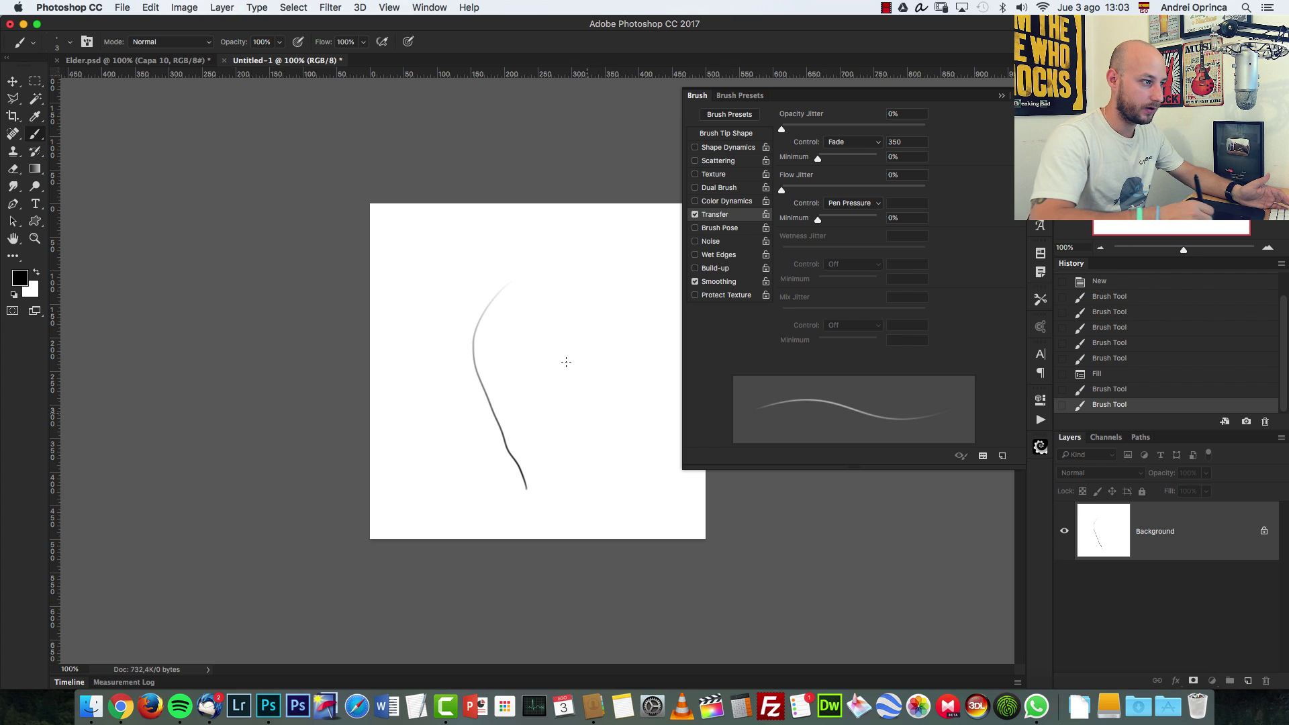
pyautogui.moveTo(597, 496); pyautogui.dragTo(552, 269)
pyautogui.moveTo(662, 479); pyautogui.dragTo(591, 262)
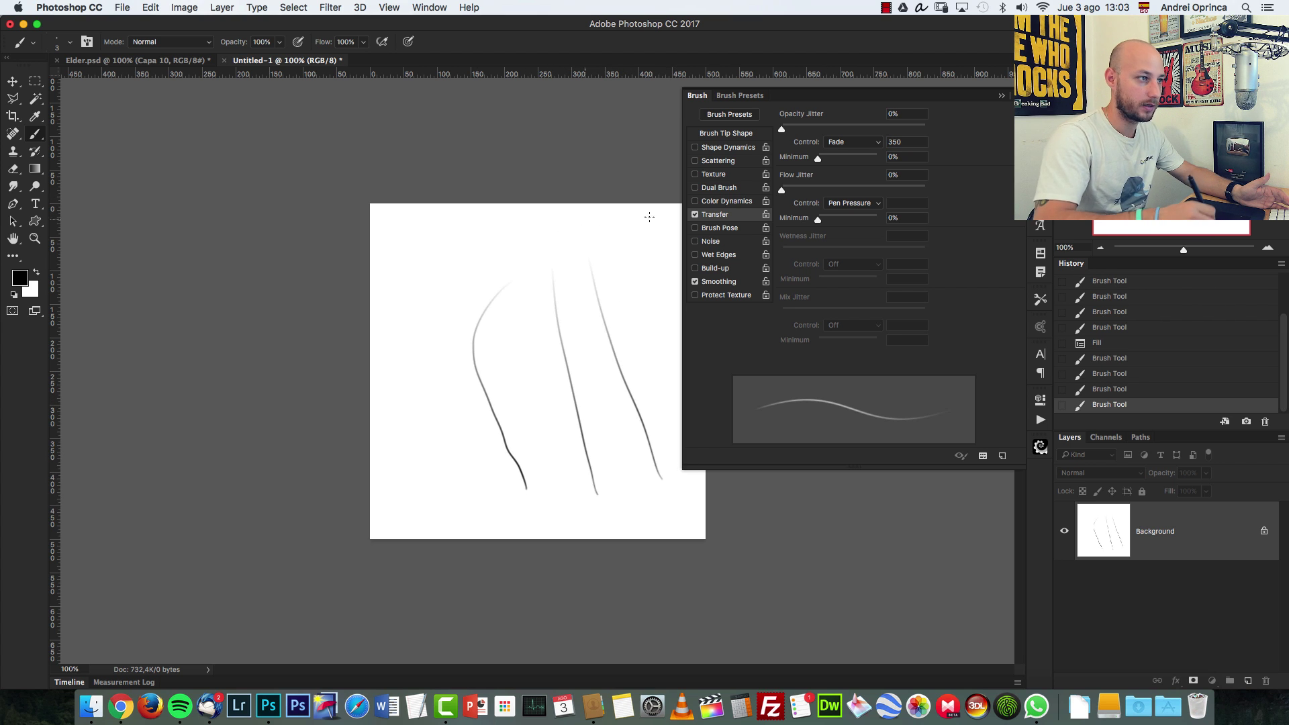
pyautogui.click(908, 143)
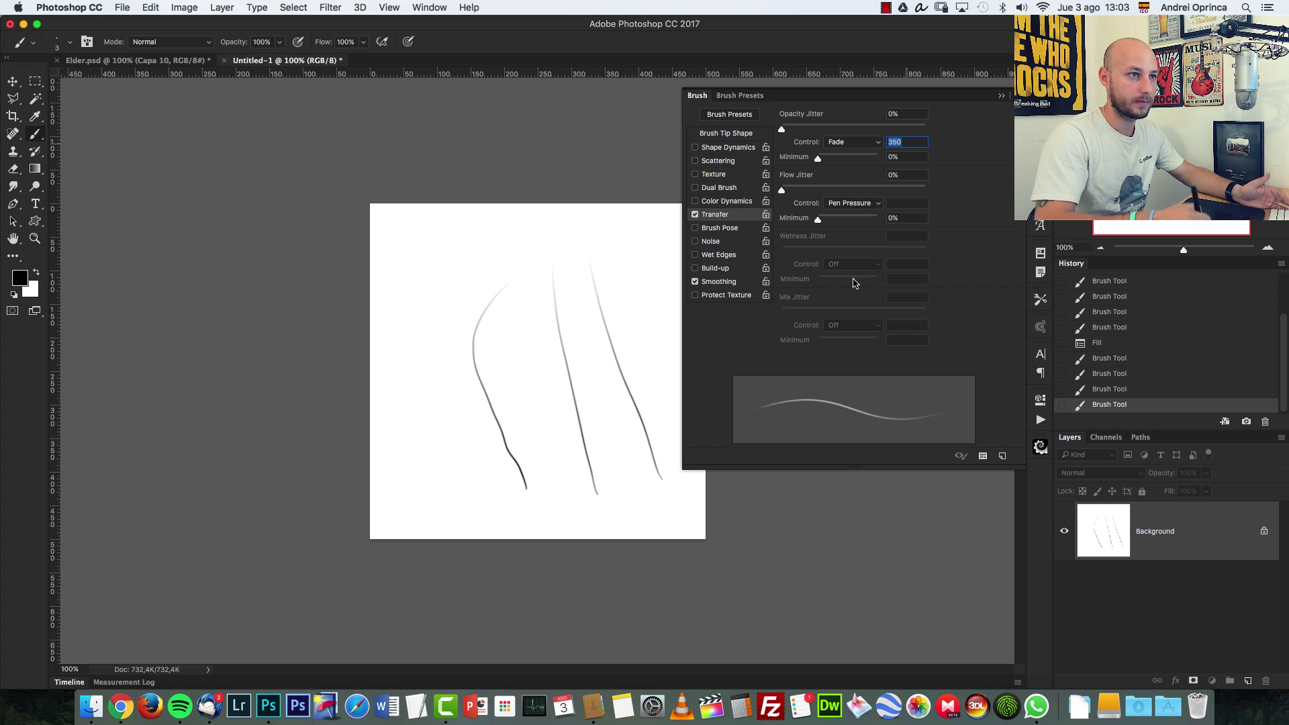
pyautogui.moveTo(628, 446); pyautogui.dragTo(576, 252)
pyautogui.moveTo(550, 450); pyautogui.dragTo(568, 280)
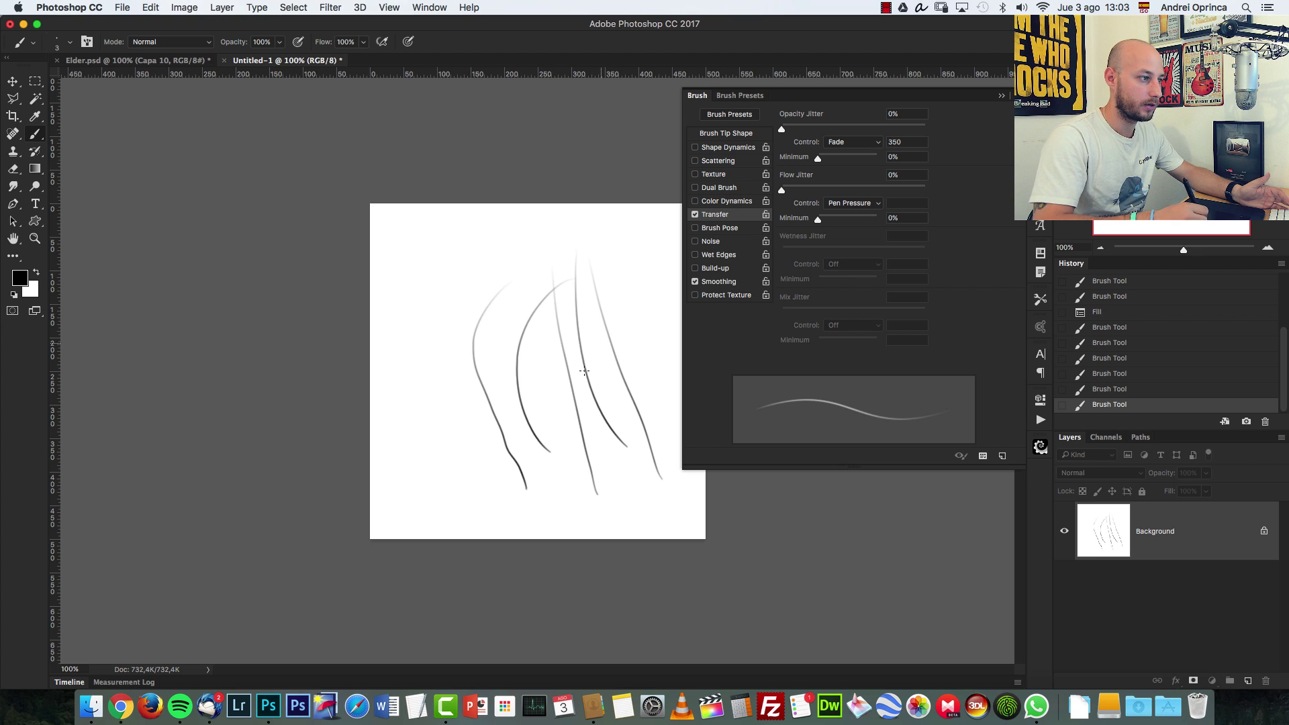
pyautogui.moveTo(484, 462); pyautogui.dragTo(492, 279)
pyautogui.moveTo(431, 442); pyautogui.dragTo(437, 293)
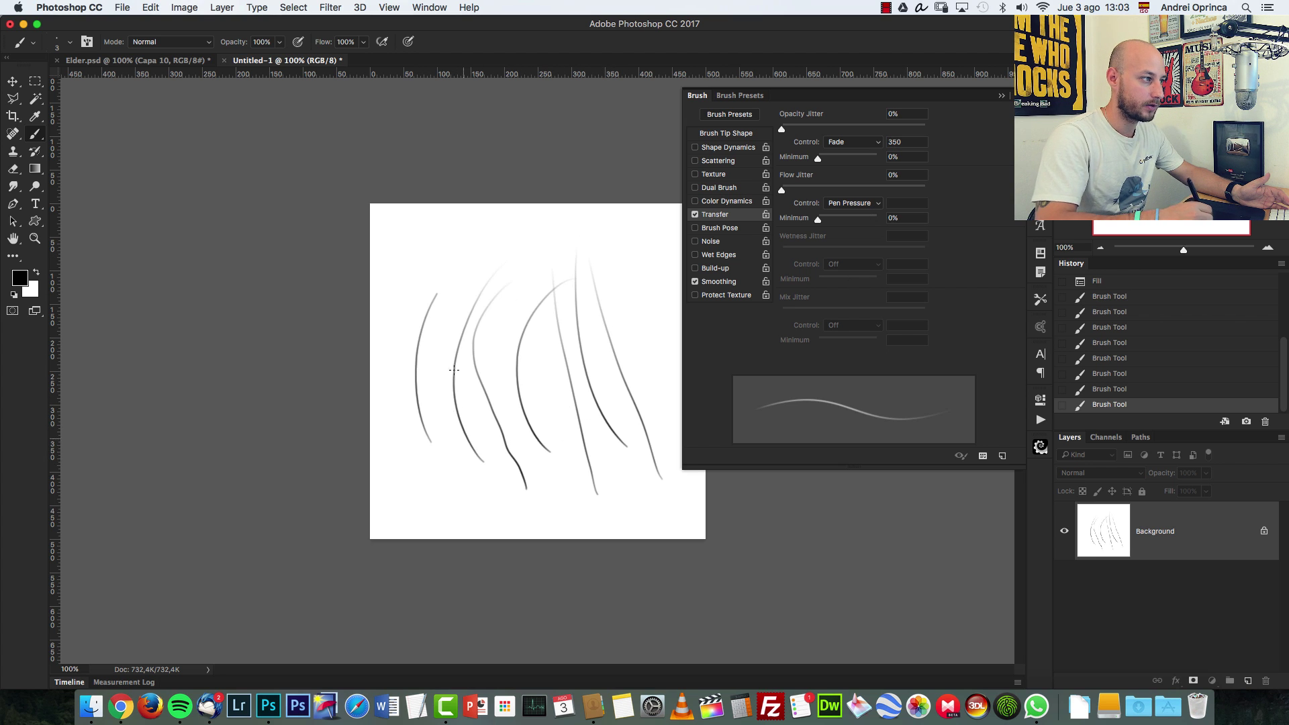
pyautogui.moveTo(474, 457); pyautogui.dragTo(502, 250)
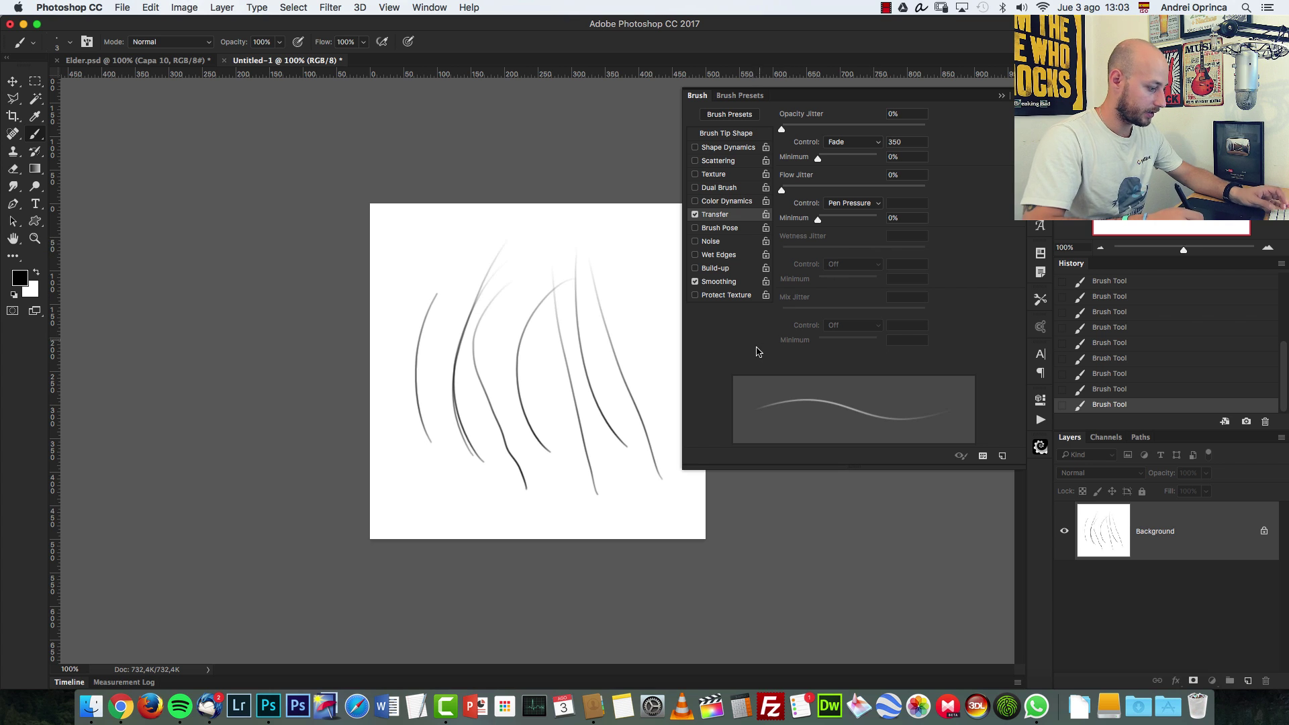
# Fill the canvas white and switch Opacity Jitter Control back to Pen Pressure
pyautogui.hotkey('alt', 'BackSpace')
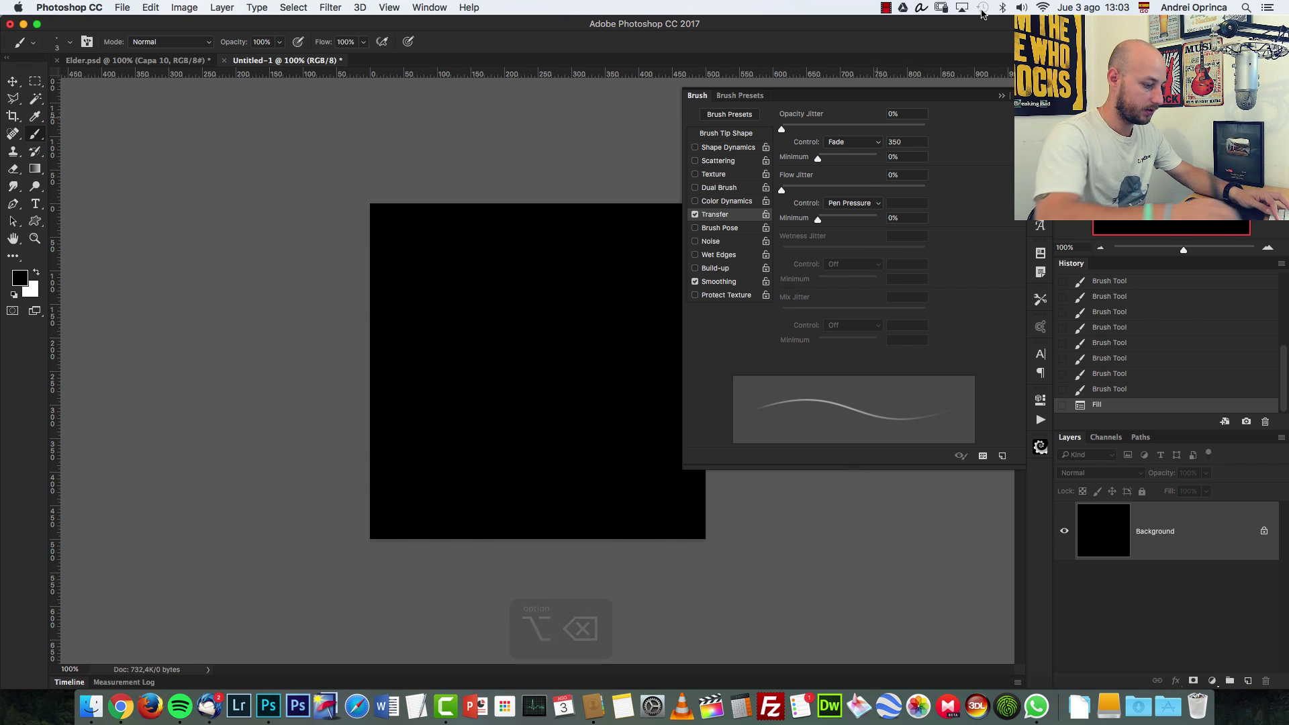
pyautogui.press('x')
pyautogui.hotkey('alt', 'BackSpace')
pyautogui.click(852, 142)
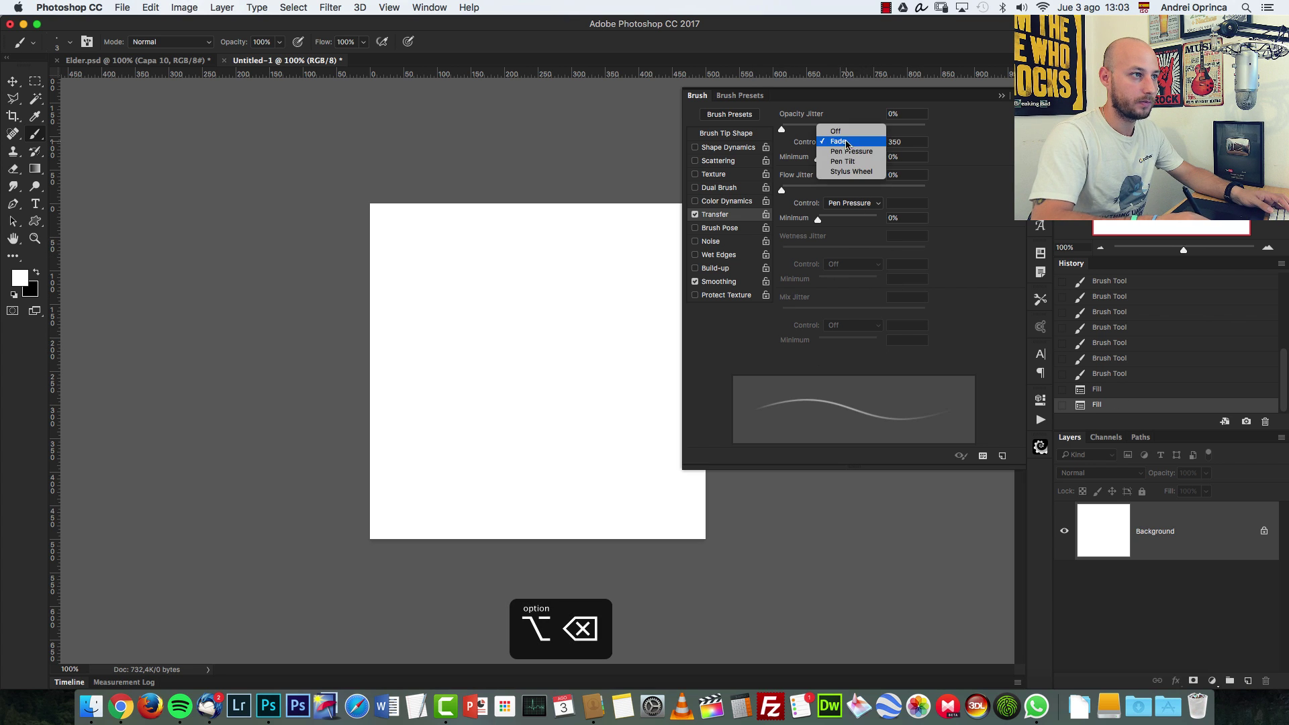
pyautogui.click(851, 154)
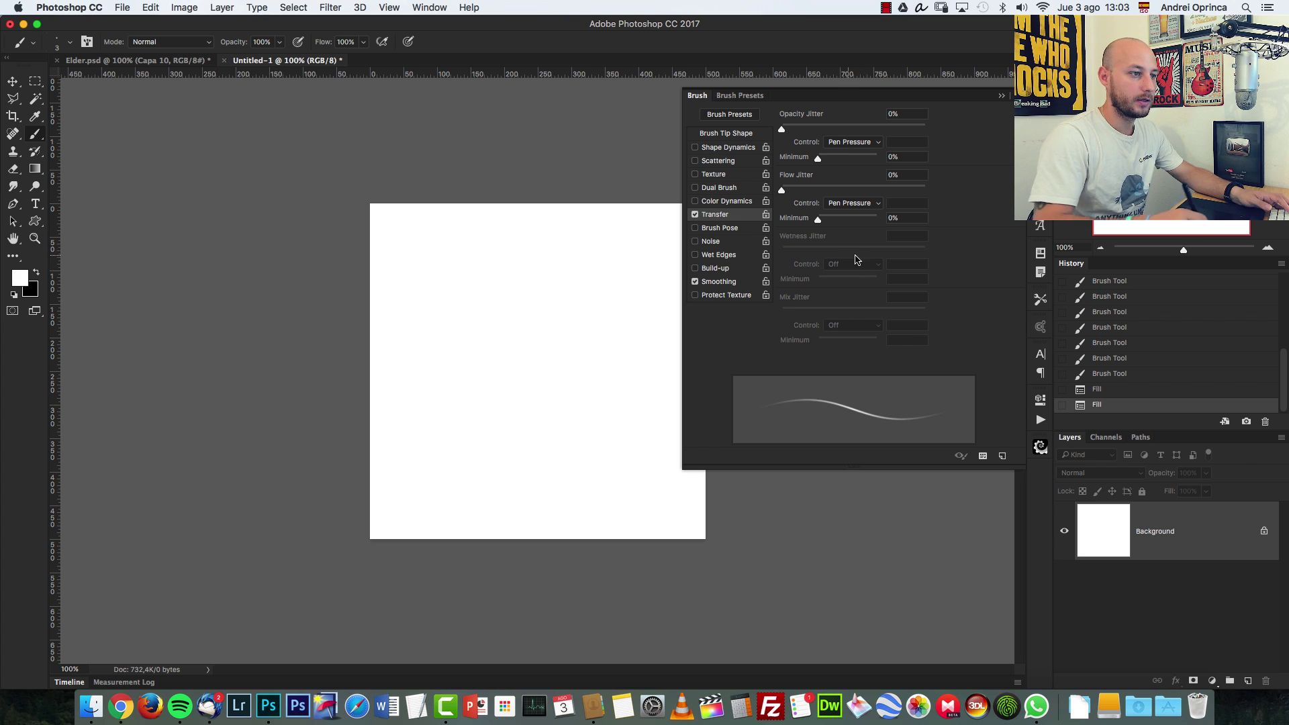
# Close the brush settings, set black as paint colour, and confirm the 3 px brush tip
pyautogui.click(1268, 247)
pyautogui.click(1003, 98)
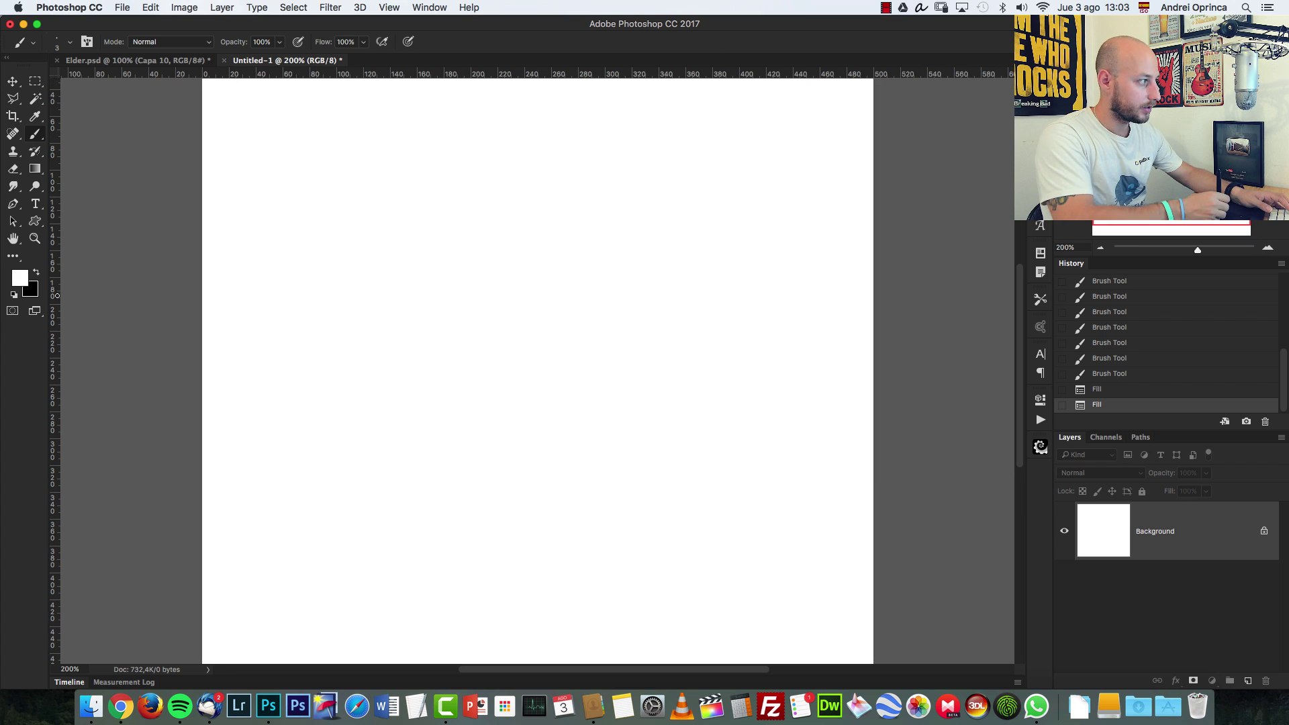
pyautogui.click(34, 275)
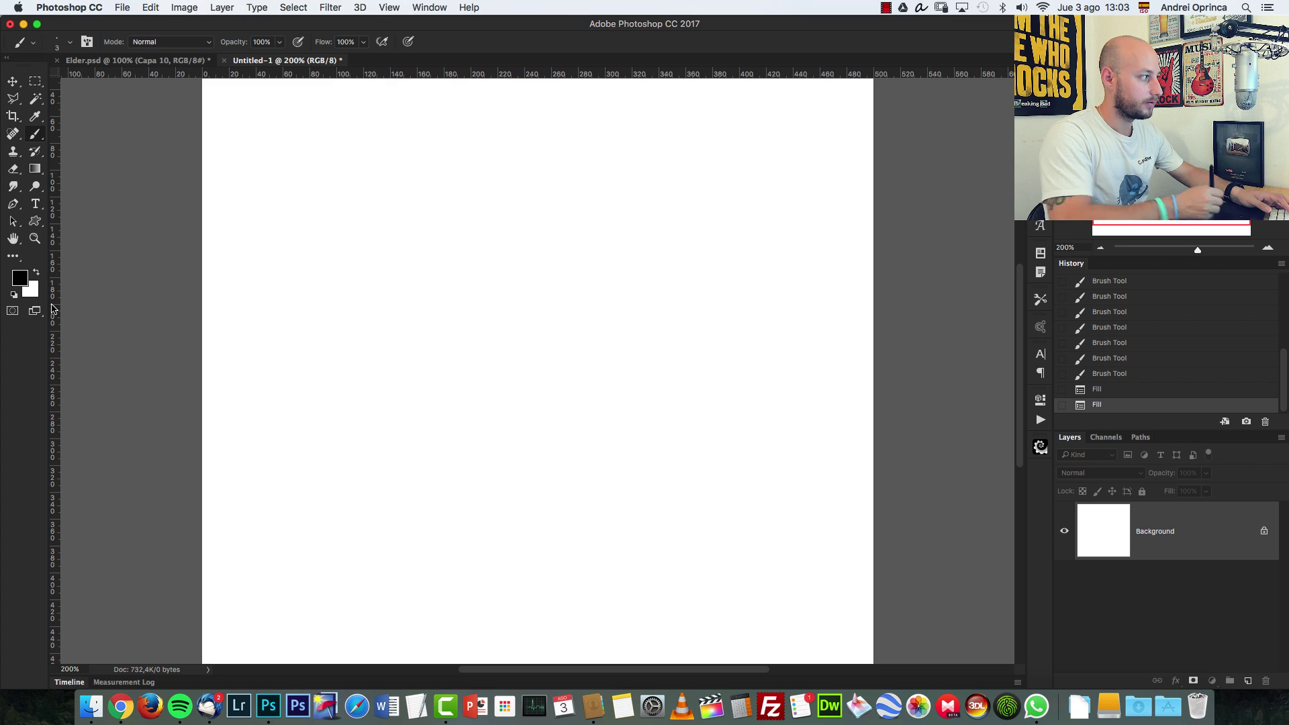
pyautogui.rightClick(518, 238)
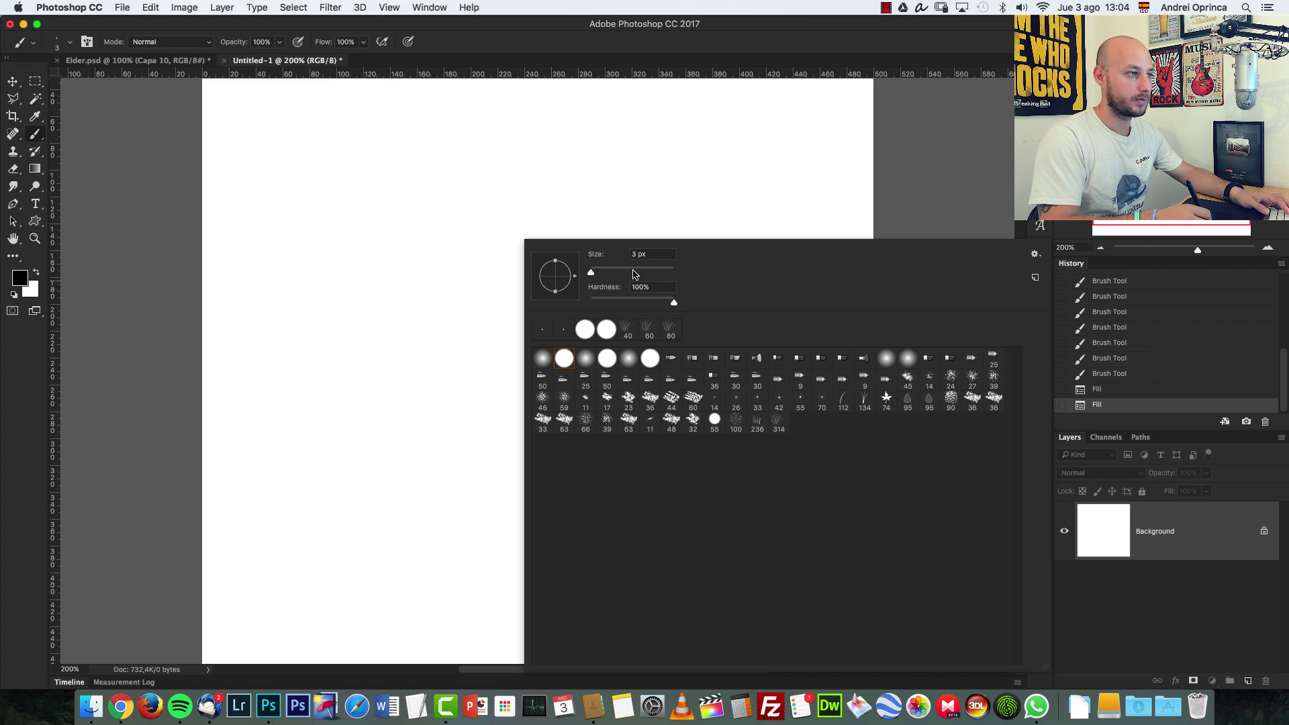
pyautogui.click(1160, 524)
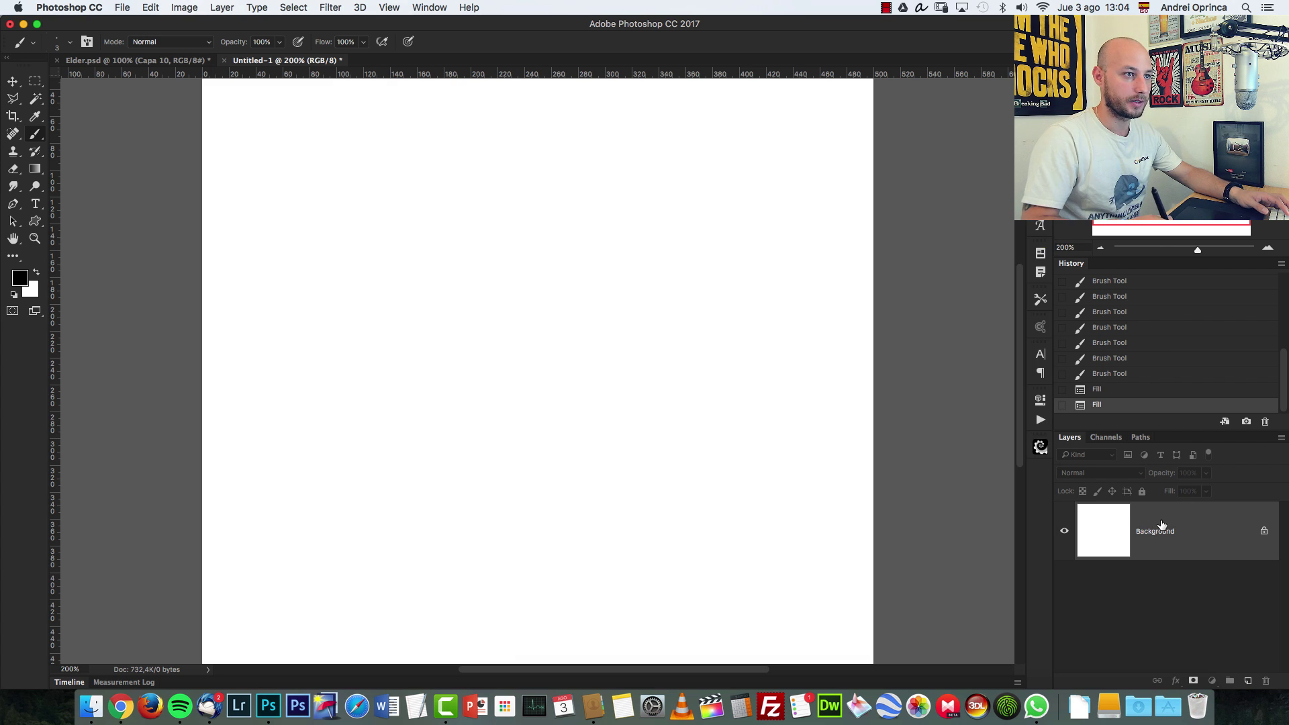
pyautogui.click(1100, 249)
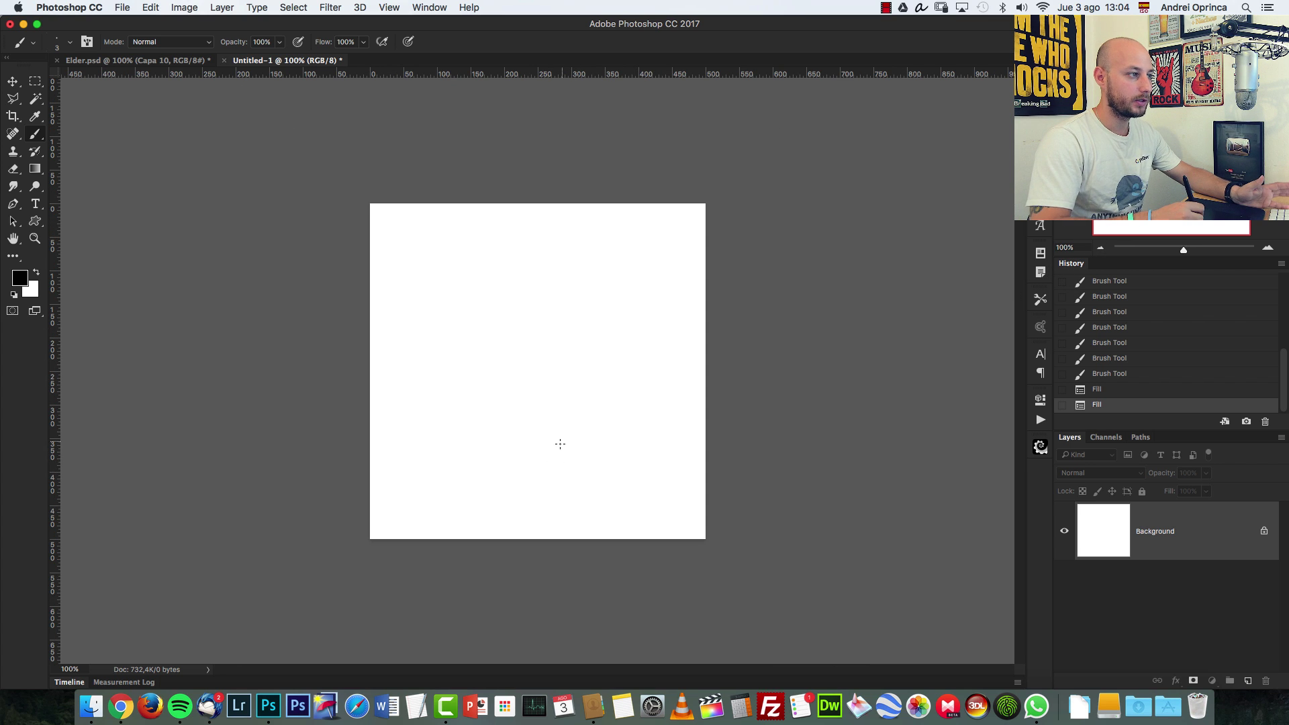
# Paint the first curved black hair strands near the canvas centre, undoing poor ones
pyautogui.moveTo(562, 461); pyautogui.dragTo(611, 281)
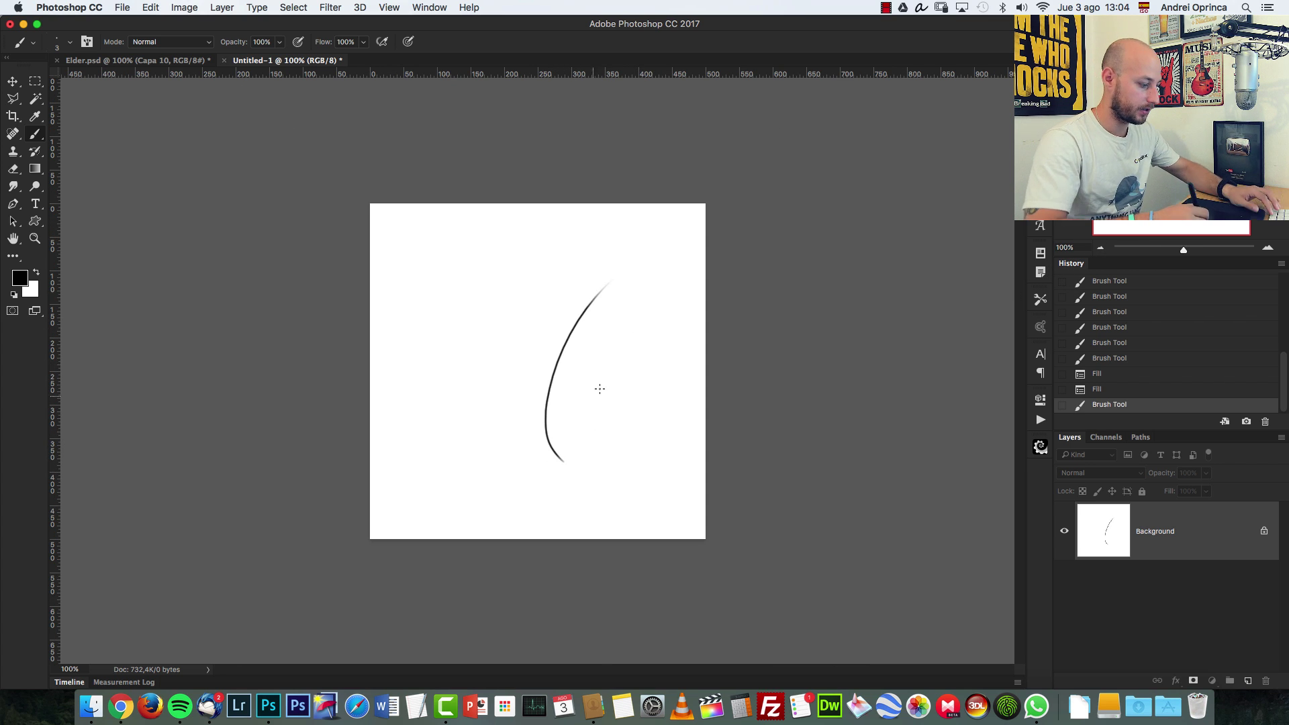
pyautogui.hotkey('ctrl', 'z')
pyautogui.hotkey('ctrl', 'z')
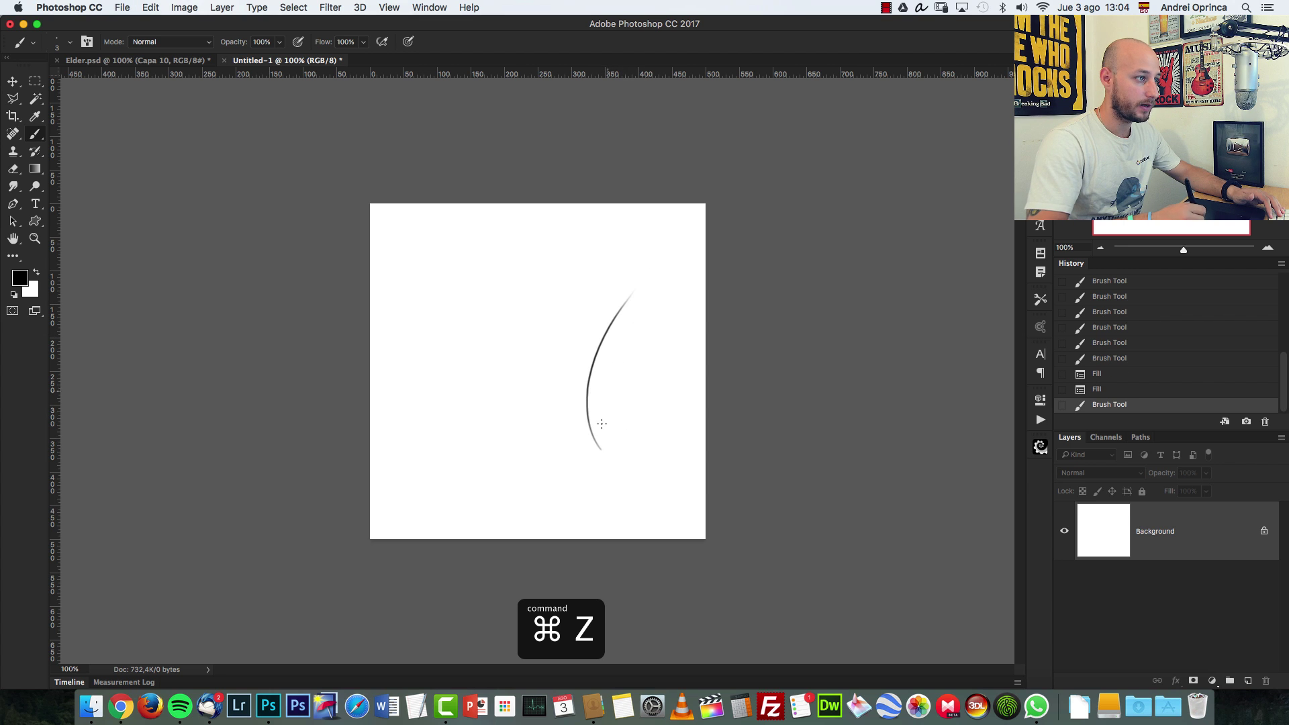
pyautogui.hotkey('ctrl', 'z')
pyautogui.hotkey('ctrl', 'z')
pyautogui.hotkey('ctrl', 'z')
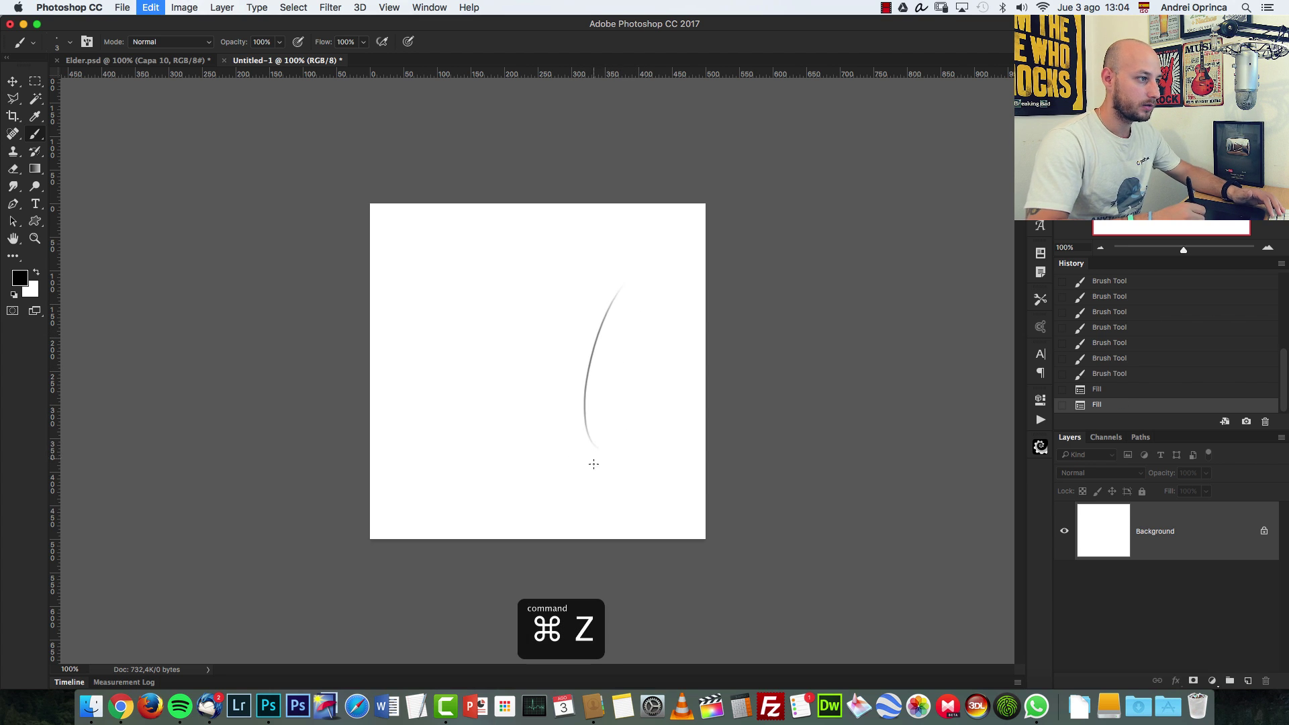
pyautogui.moveTo(591, 463); pyautogui.dragTo(631, 248)
pyautogui.moveTo(573, 464); pyautogui.dragTo(557, 250)
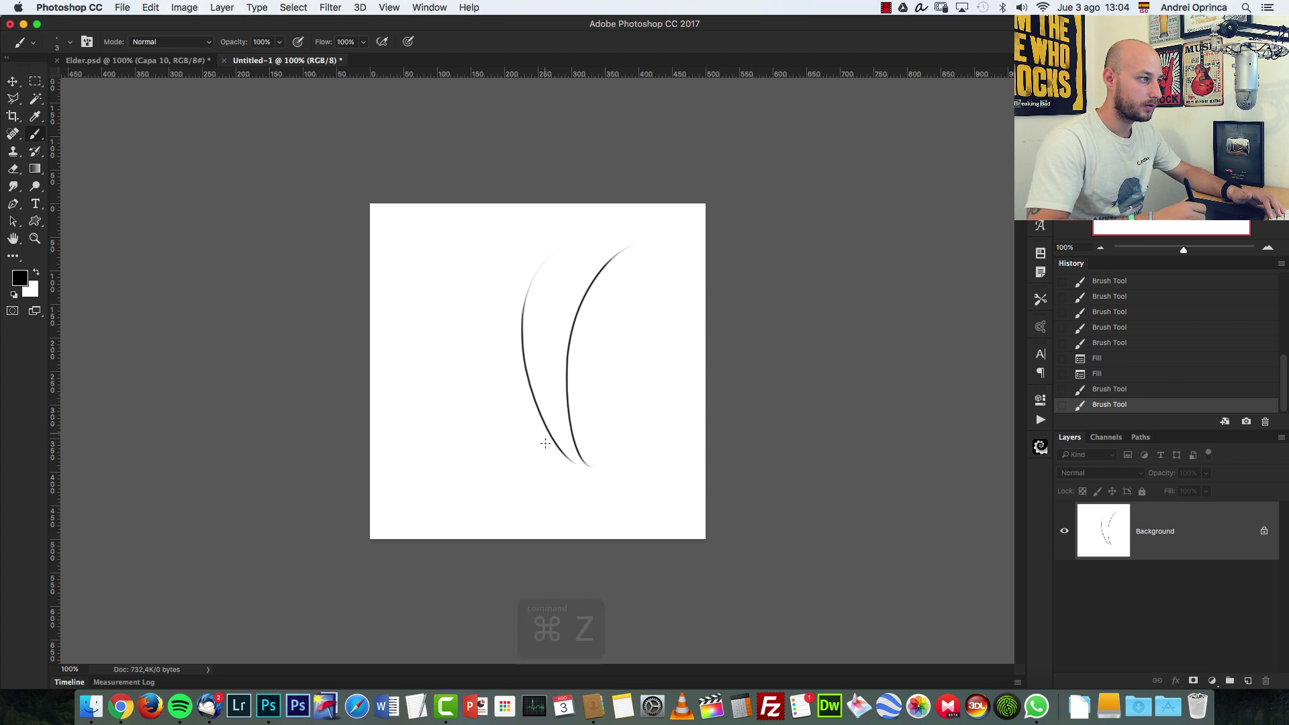
pyautogui.moveTo(547, 458); pyautogui.dragTo(505, 337)
pyautogui.hotkey('ctrl', 'z')
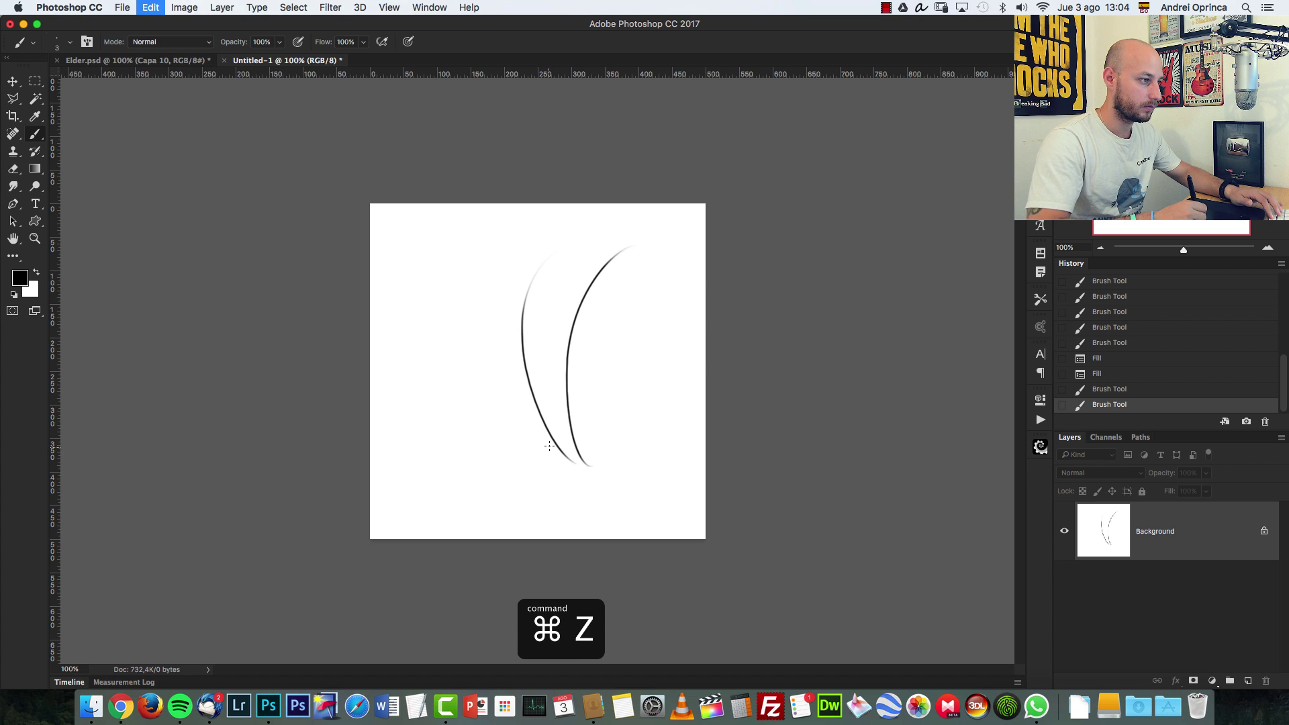
pyautogui.moveTo(550, 461)
pyautogui.mouseDown()
pyautogui.moveTo(501, 405)
pyautogui.moveTo(505, 229)
pyautogui.mouseUp()
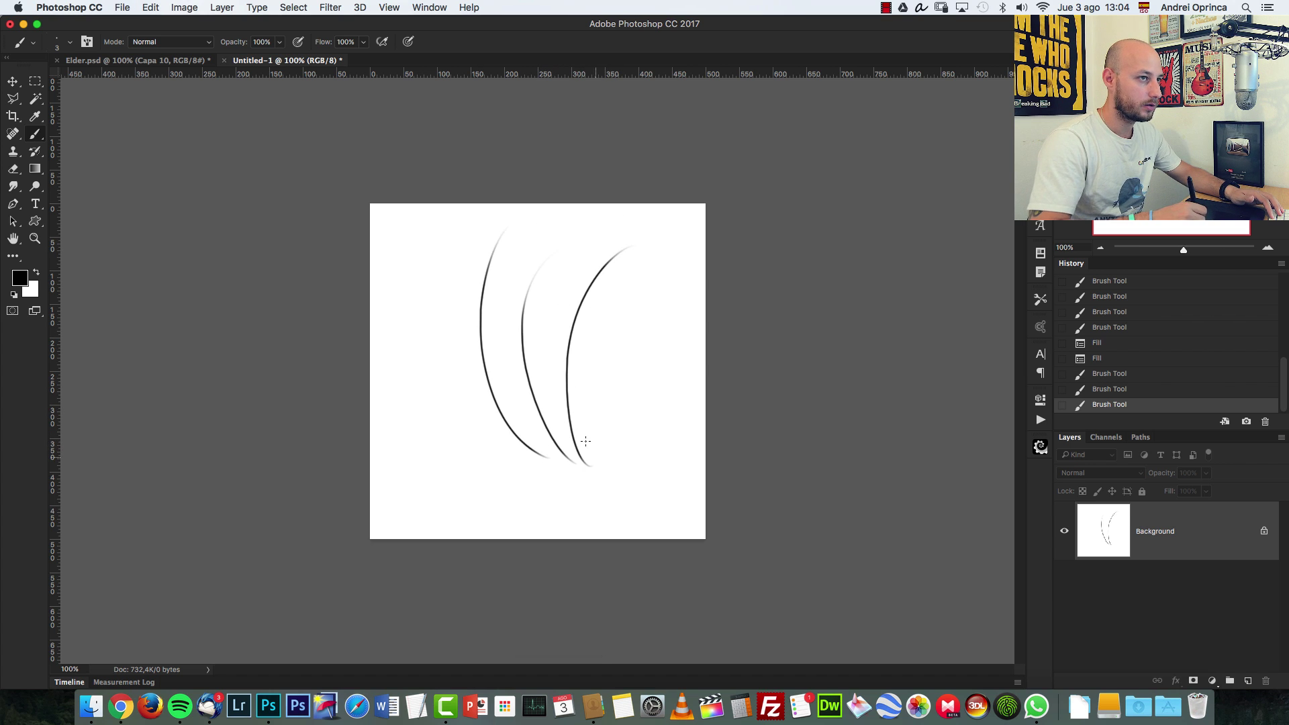
pyautogui.moveTo(590, 464); pyautogui.dragTo(667, 266)
pyautogui.moveTo(573, 461); pyautogui.dragTo(556, 250)
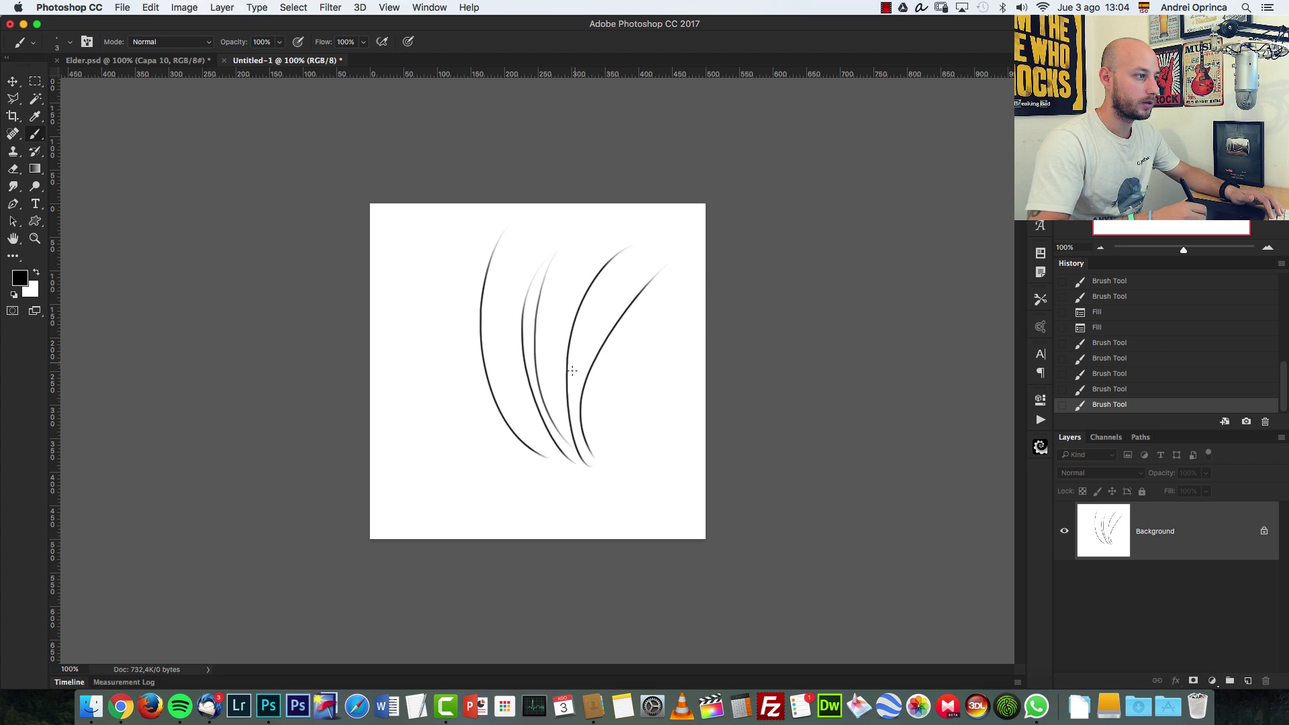
pyautogui.press('super+alt+z')
pyautogui.press('super+alt+z')
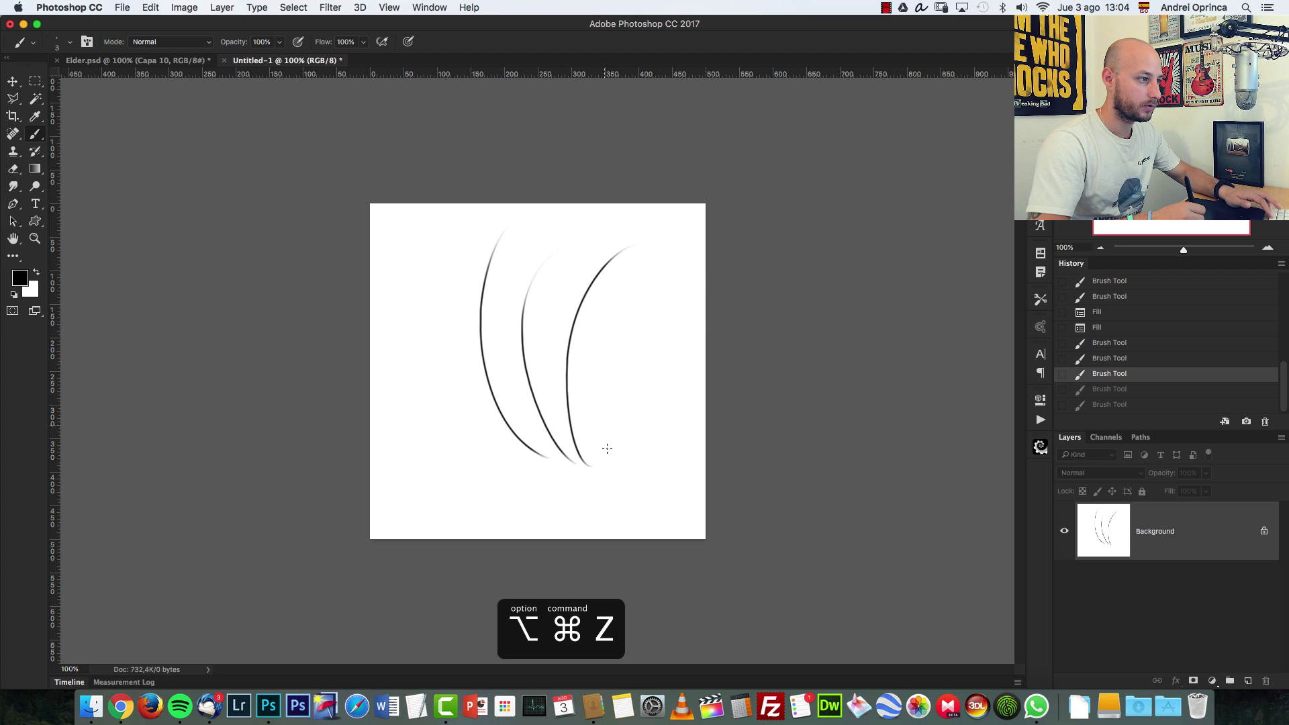
# Add more crossing strands to finish a fan of six tapered hair strands
pyautogui.moveTo(593, 457); pyautogui.dragTo(536, 272)
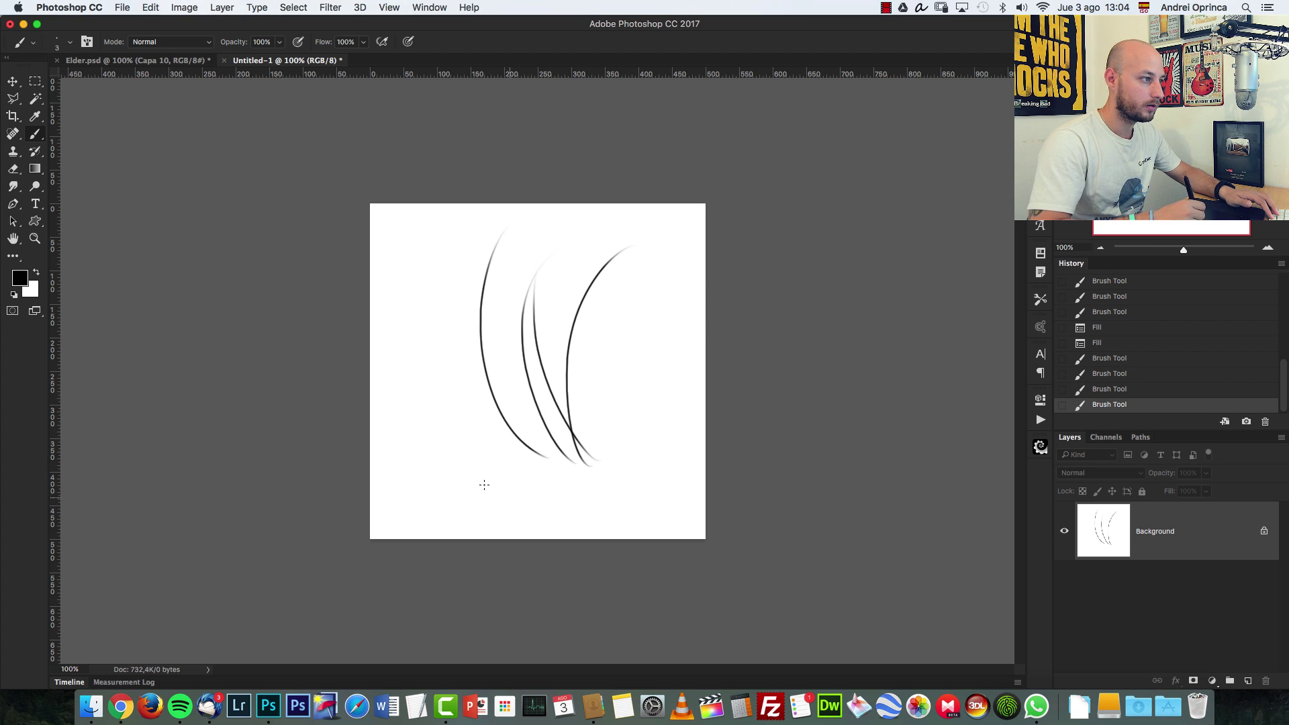
pyautogui.moveTo(476, 469)
pyautogui.mouseDown()
pyautogui.moveTo(511, 232)
pyautogui.moveTo(484, 457)
pyautogui.moveTo(525, 246)
pyautogui.mouseUp()
pyautogui.press('super+z')
pyautogui.press('super+z')
pyautogui.moveTo(621, 449); pyautogui.dragTo(520, 242)
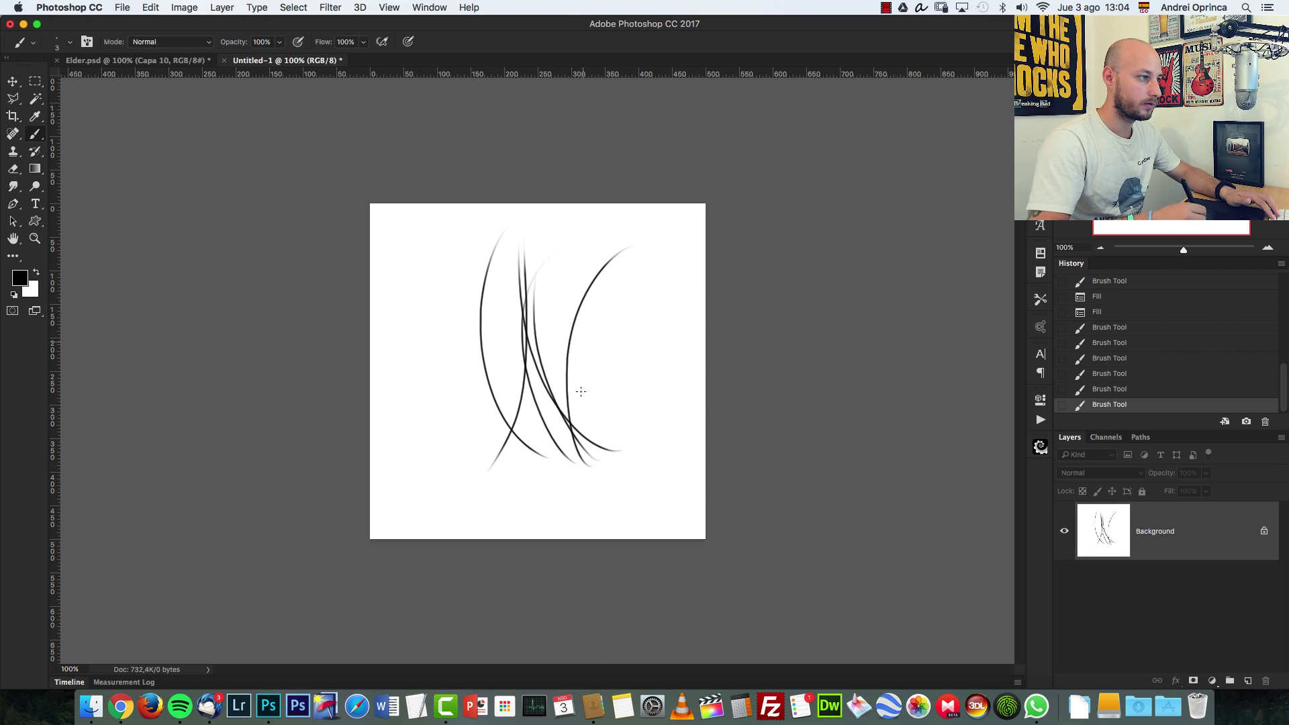
pyautogui.press('super+z')
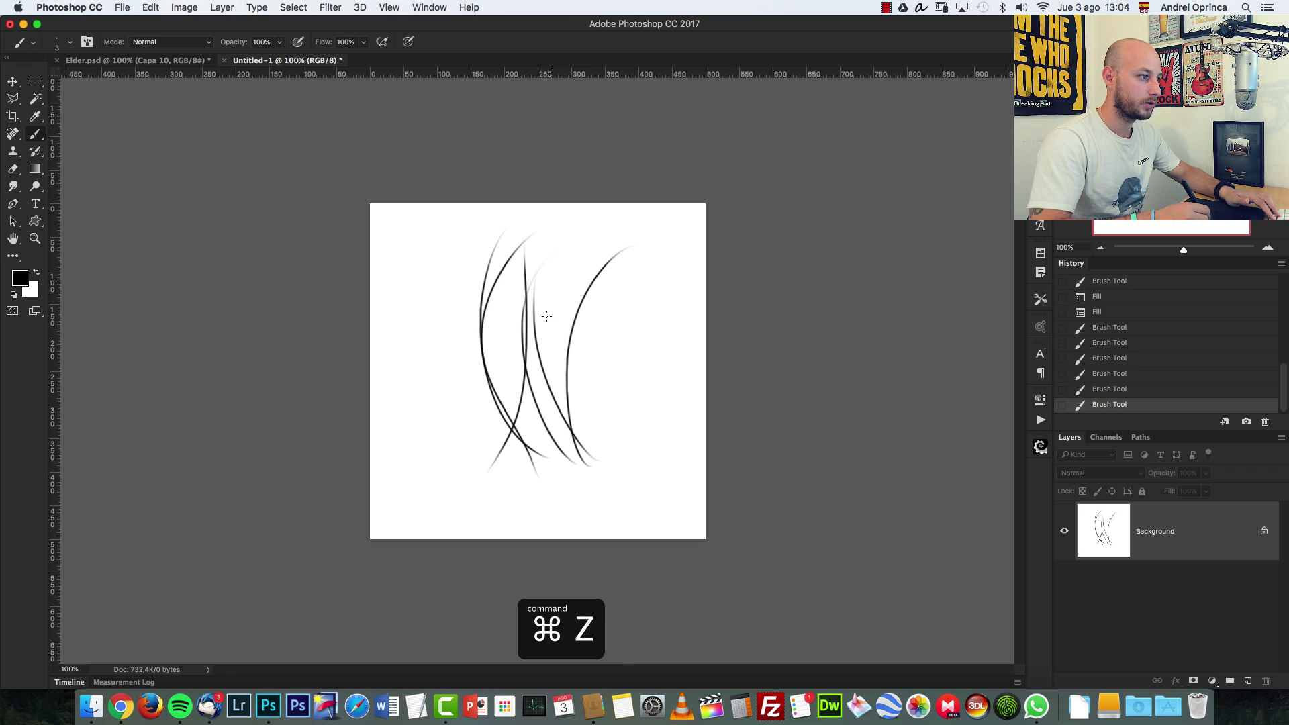
pyautogui.press('alt+super+z')
pyautogui.press('alt+super+z')
pyautogui.press('alt+super+z')
pyautogui.moveTo(619, 443); pyautogui.dragTo(610, 227)
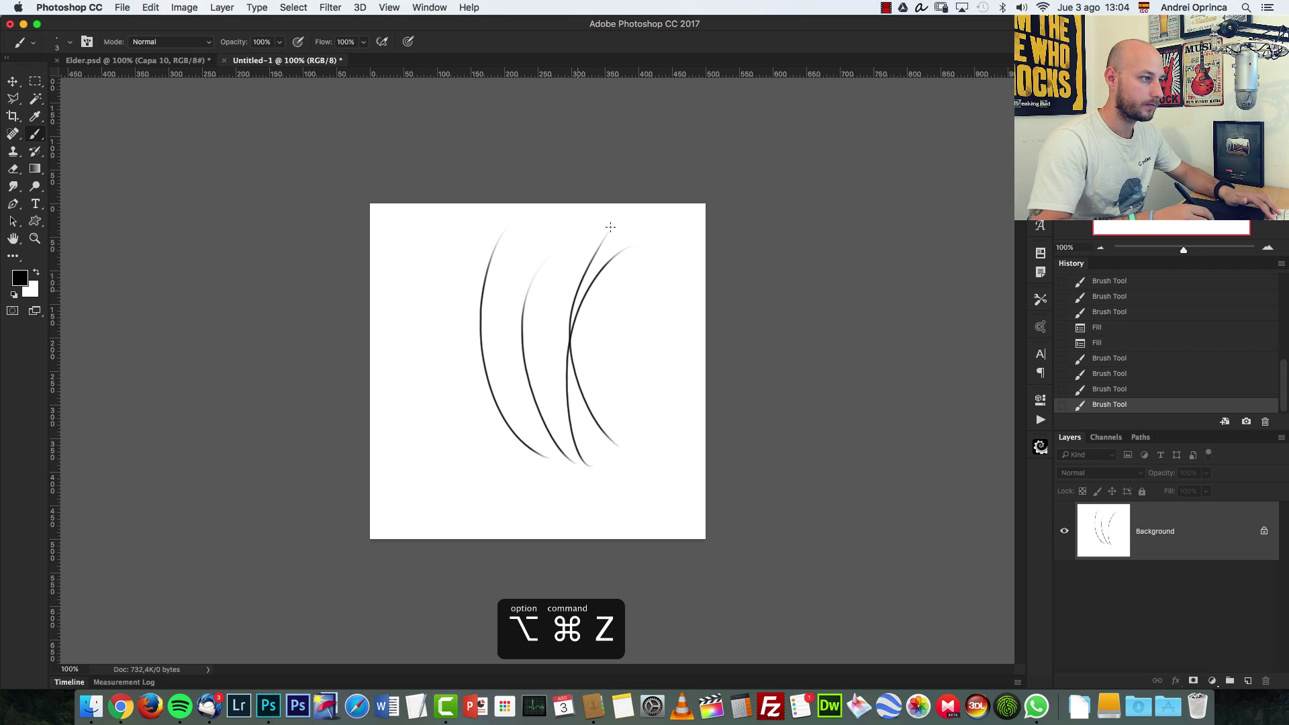
pyautogui.moveTo(535, 442); pyautogui.dragTo(479, 255)
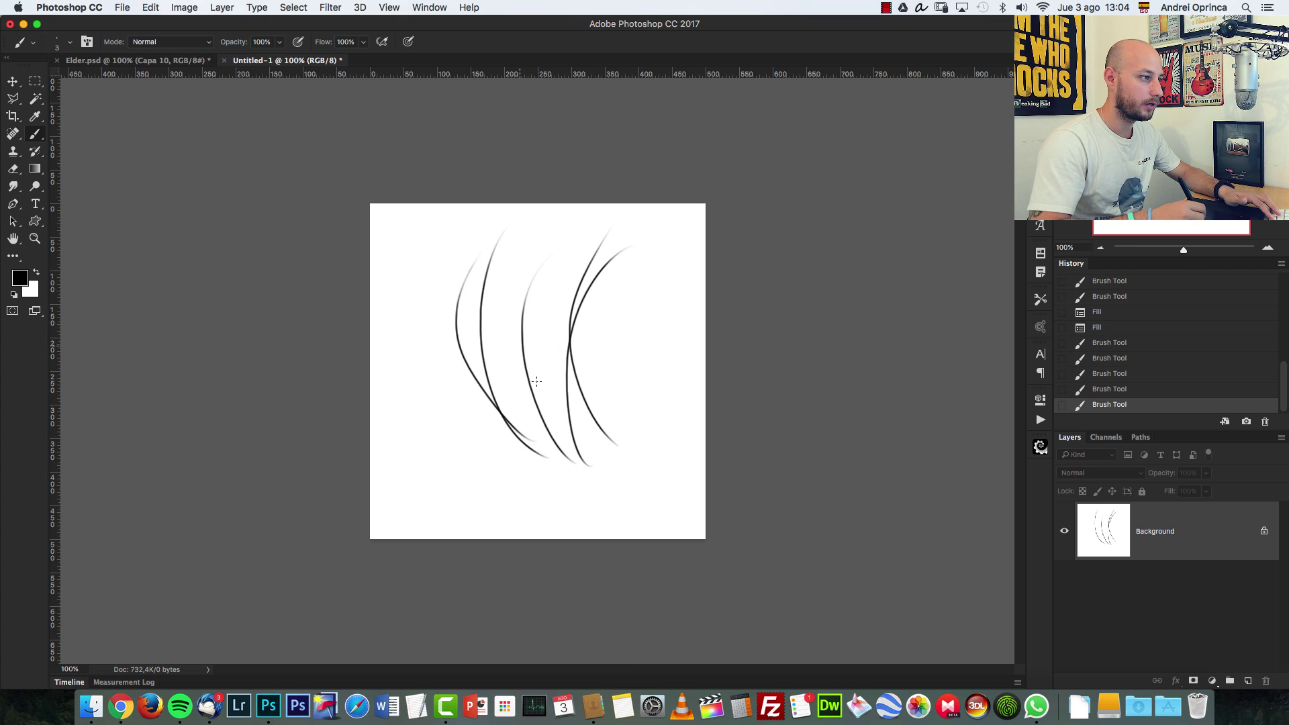
pyautogui.moveTo(545, 444); pyautogui.dragTo(514, 260)
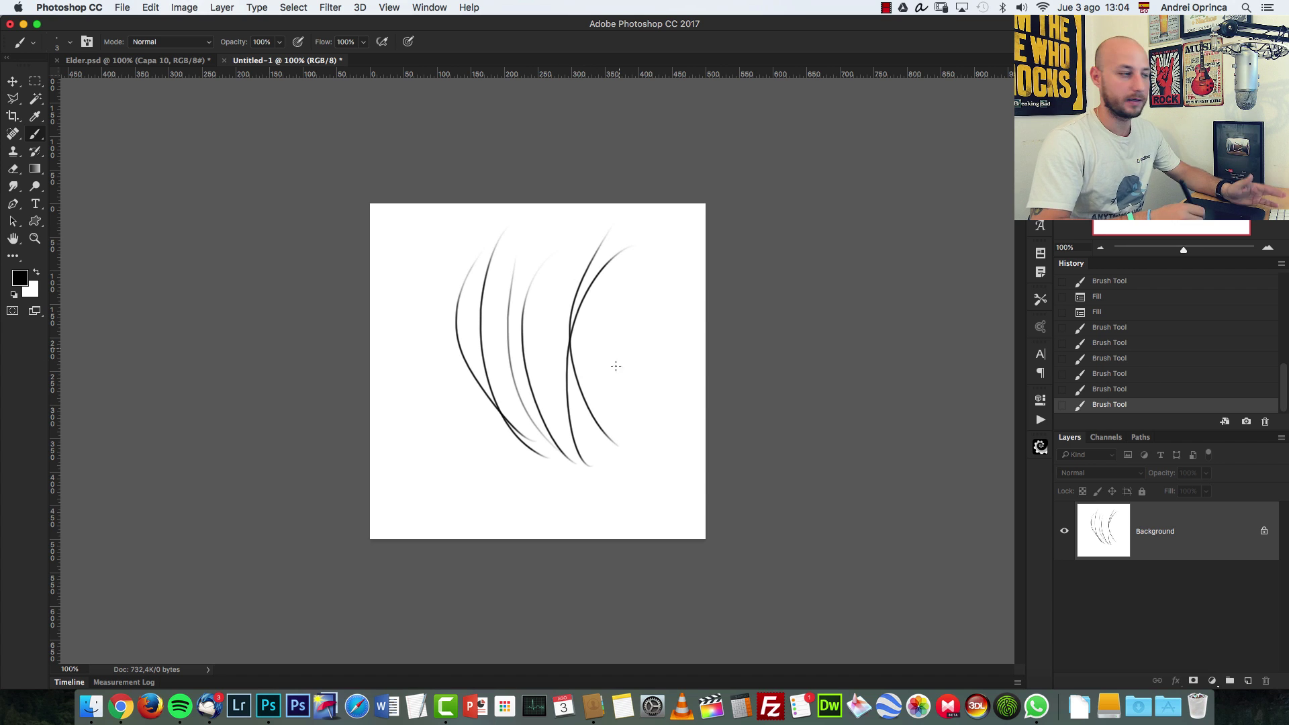
pyautogui.moveTo(612, 465); pyautogui.dragTo(556, 247)
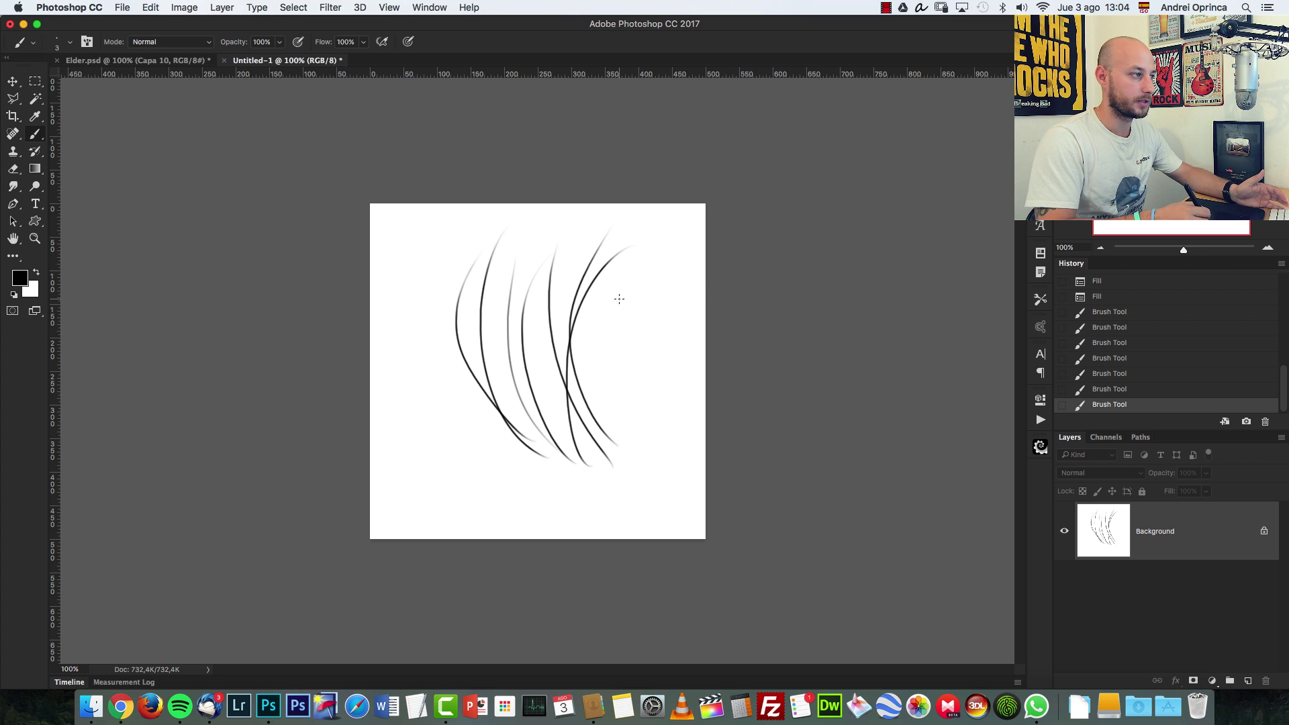
# Define a new brush preset named 'PSD Box Hair' from the six 369 px strands
pyautogui.click(151, 7)
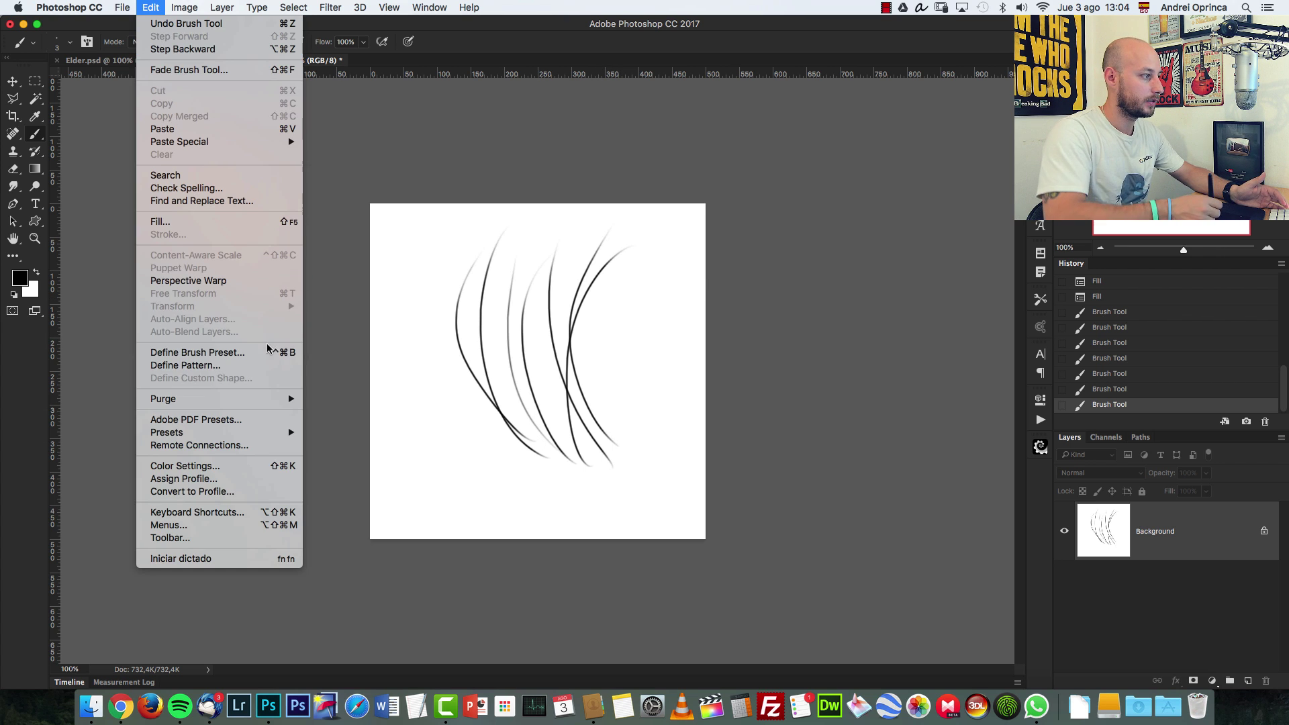
pyautogui.click(202, 353)
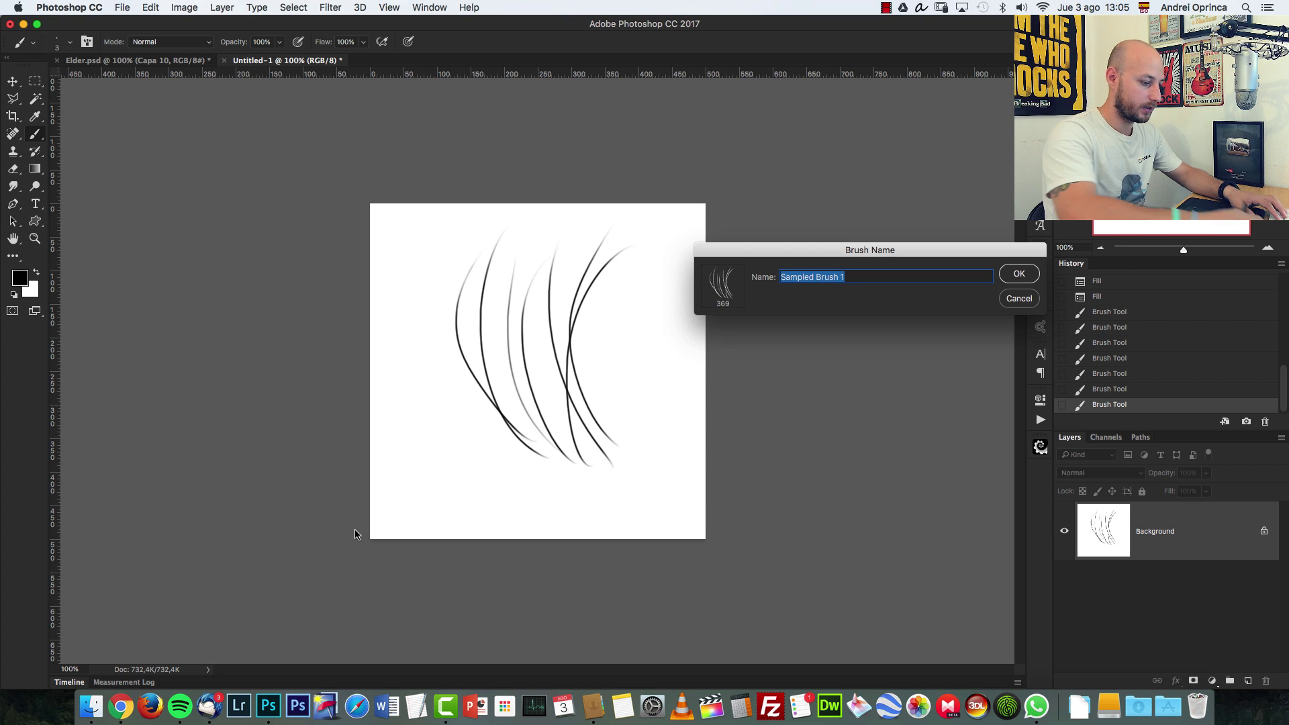
pyautogui.write('PSD Box Hair')
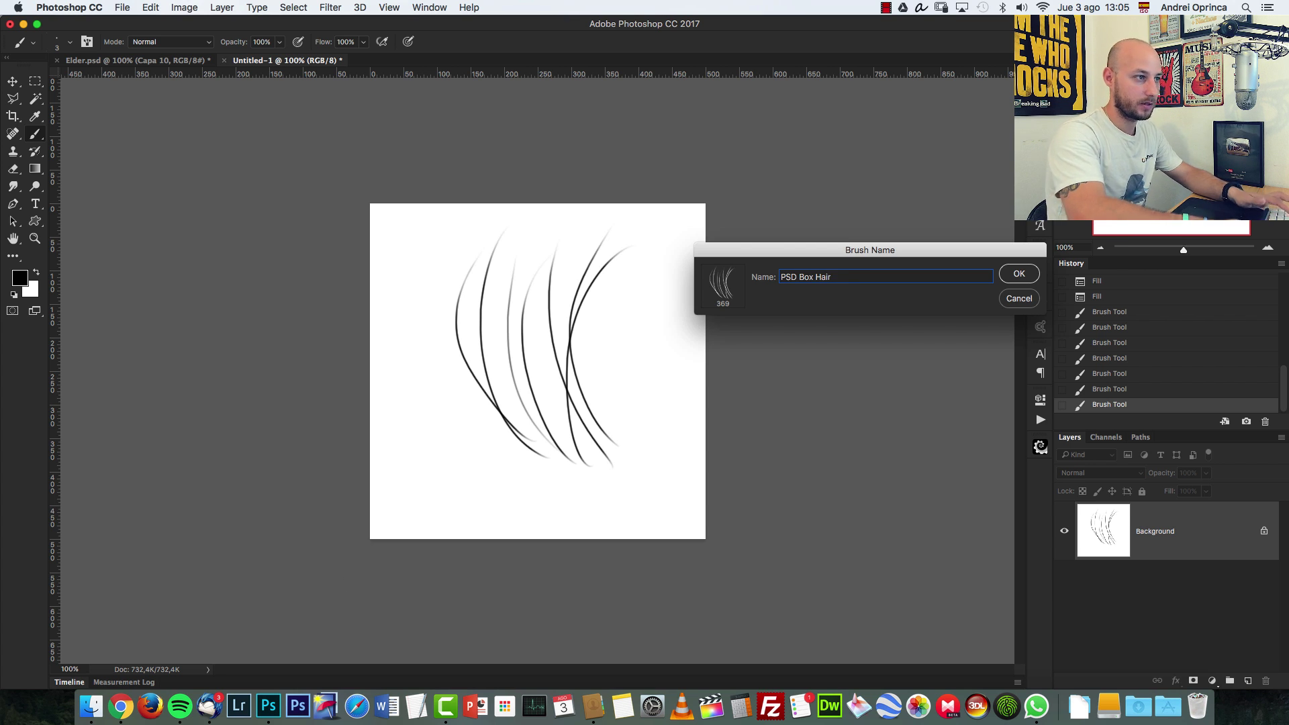
pyautogui.press('Return')
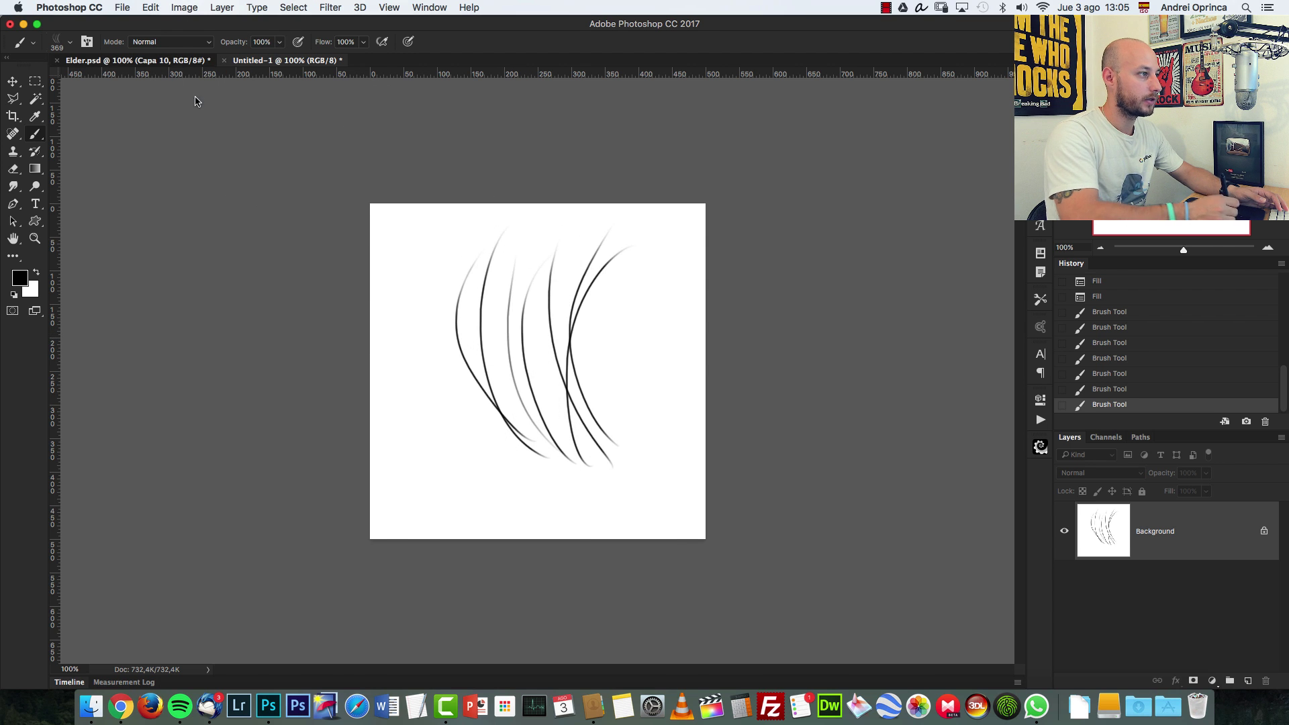
# In Elder.psd, hide the wolf hair layer and fill Capa 10's mask with white
pyautogui.click(168, 61)
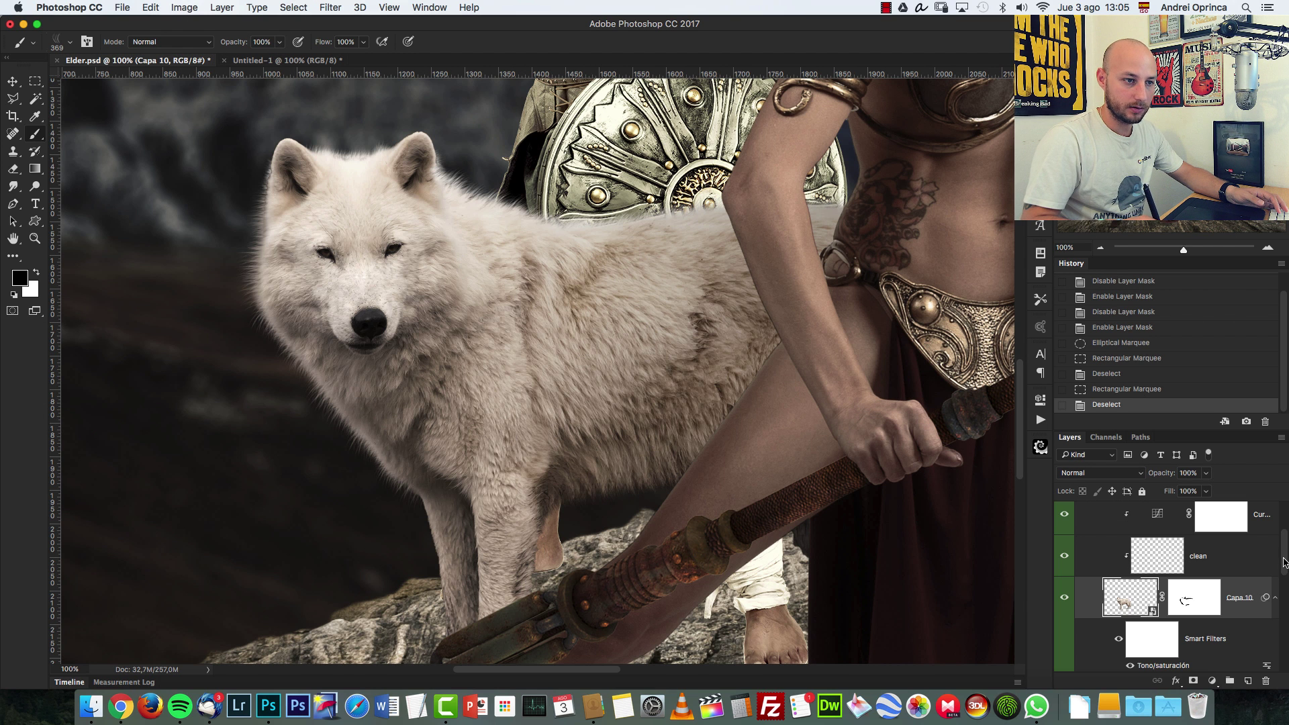
pyautogui.scroll(-5, 1284, 563)
pyautogui.click(1065, 588)
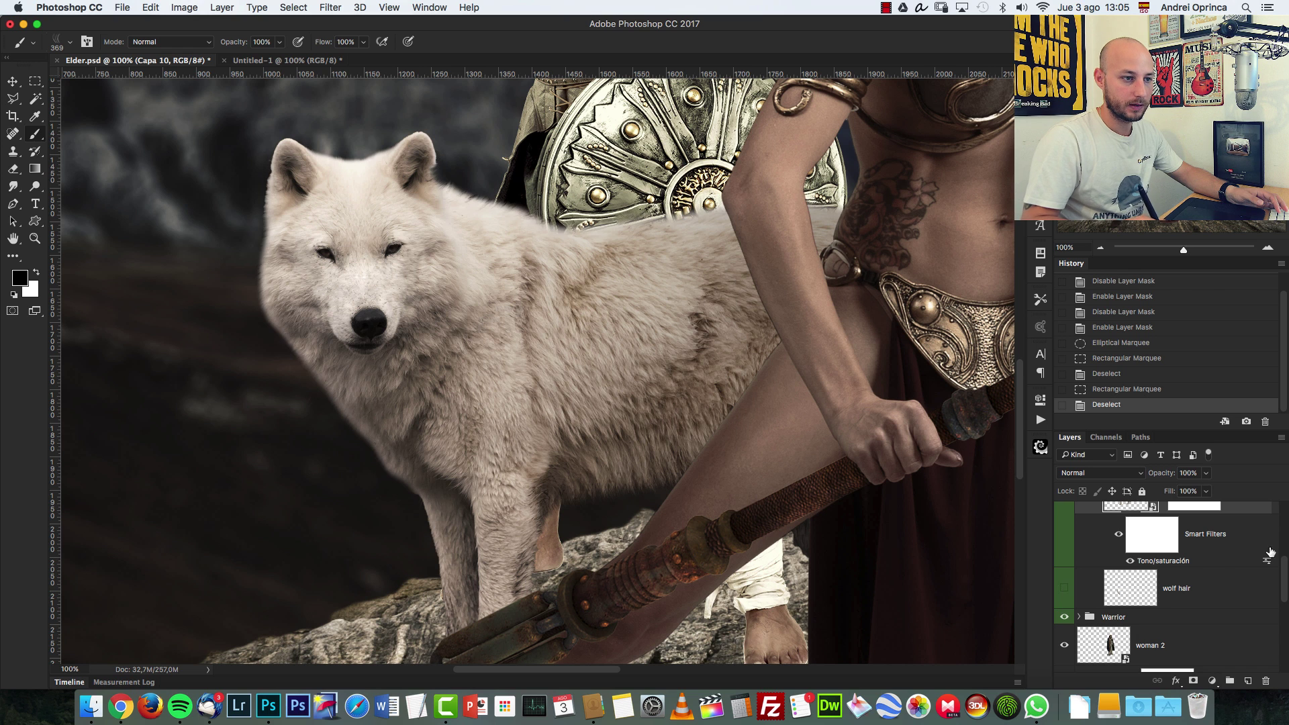
pyautogui.scroll(3, 1284, 567)
pyautogui.click(1195, 558)
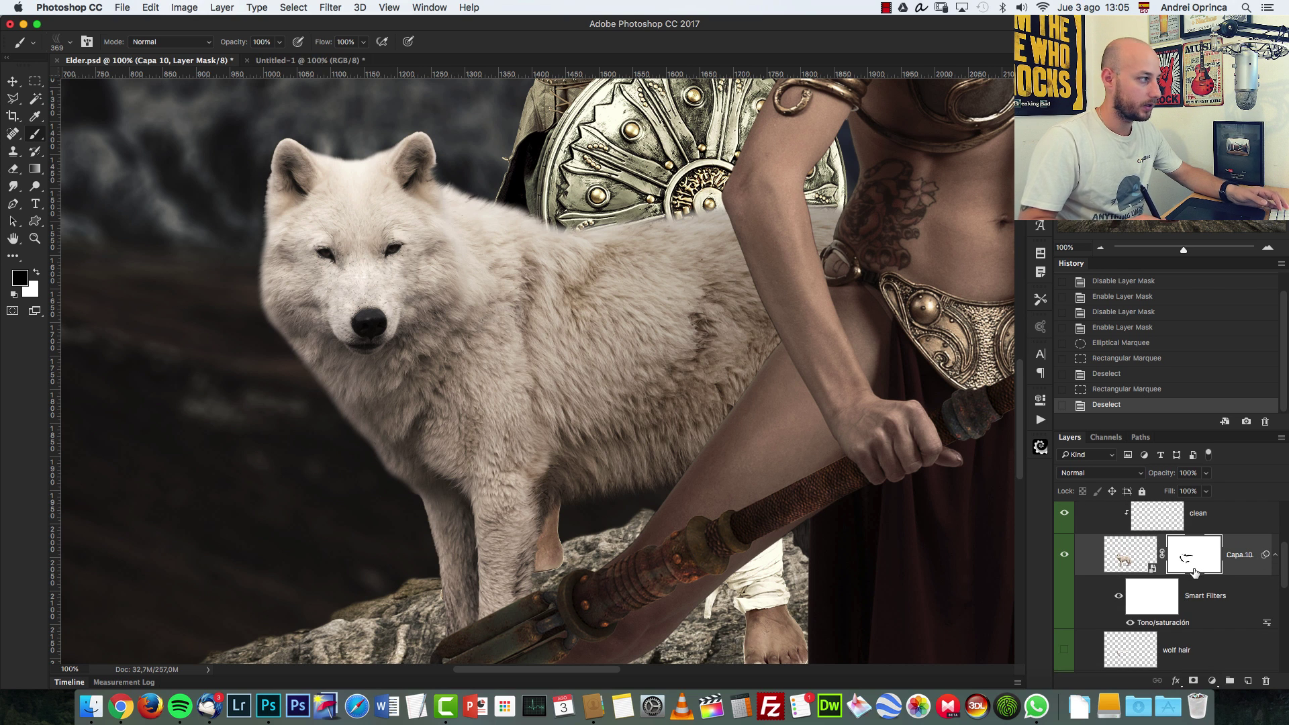
pyautogui.press('x')
pyautogui.hotkey('alt', 'BackSpace')
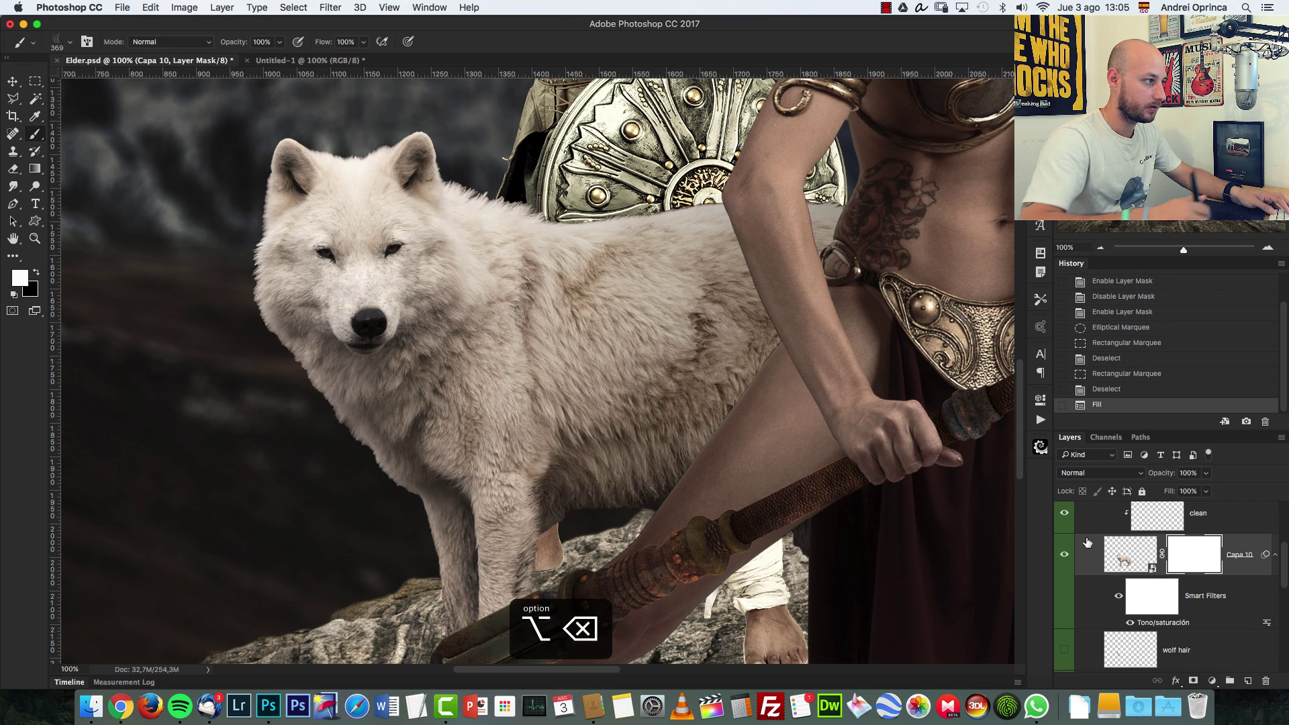
# Zoom in on the wolf's face and set up a smaller black brush
pyautogui.click(1268, 249)
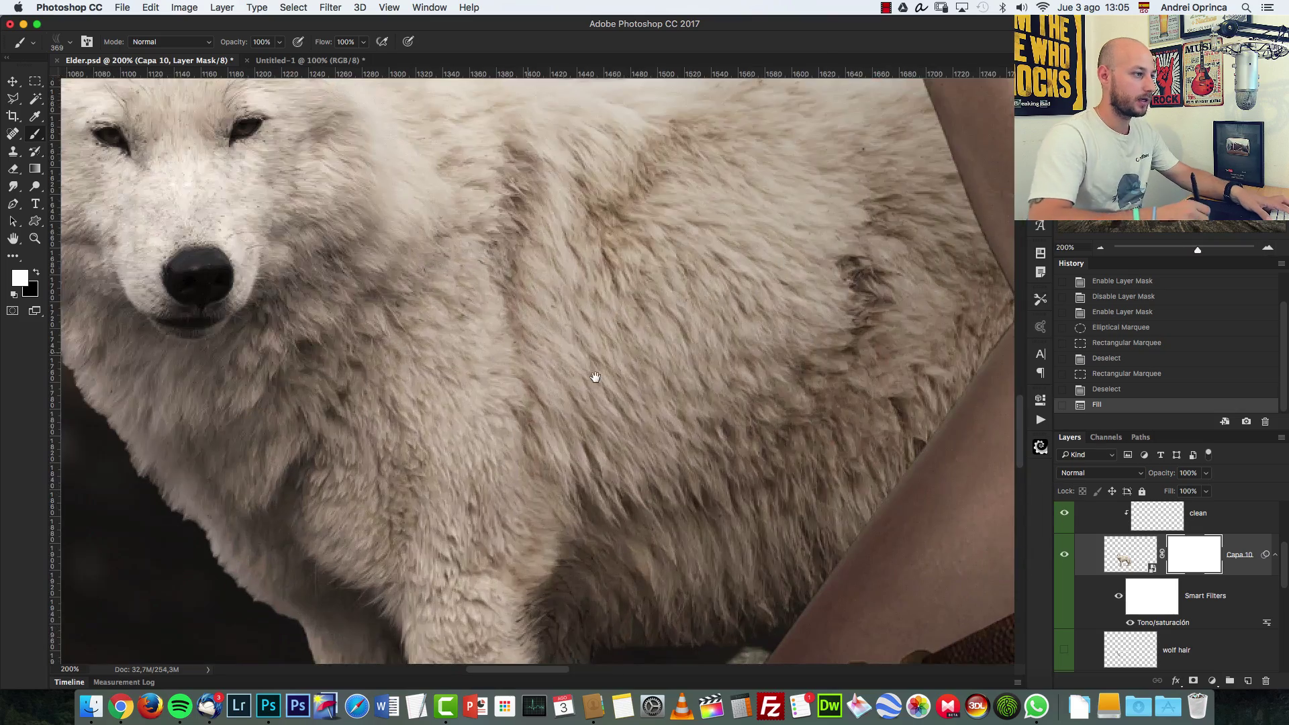
pyautogui.moveTo(593, 374); pyautogui.dragTo(705, 446)
pyautogui.press('[')
pyautogui.press('[')
pyautogui.press('[')
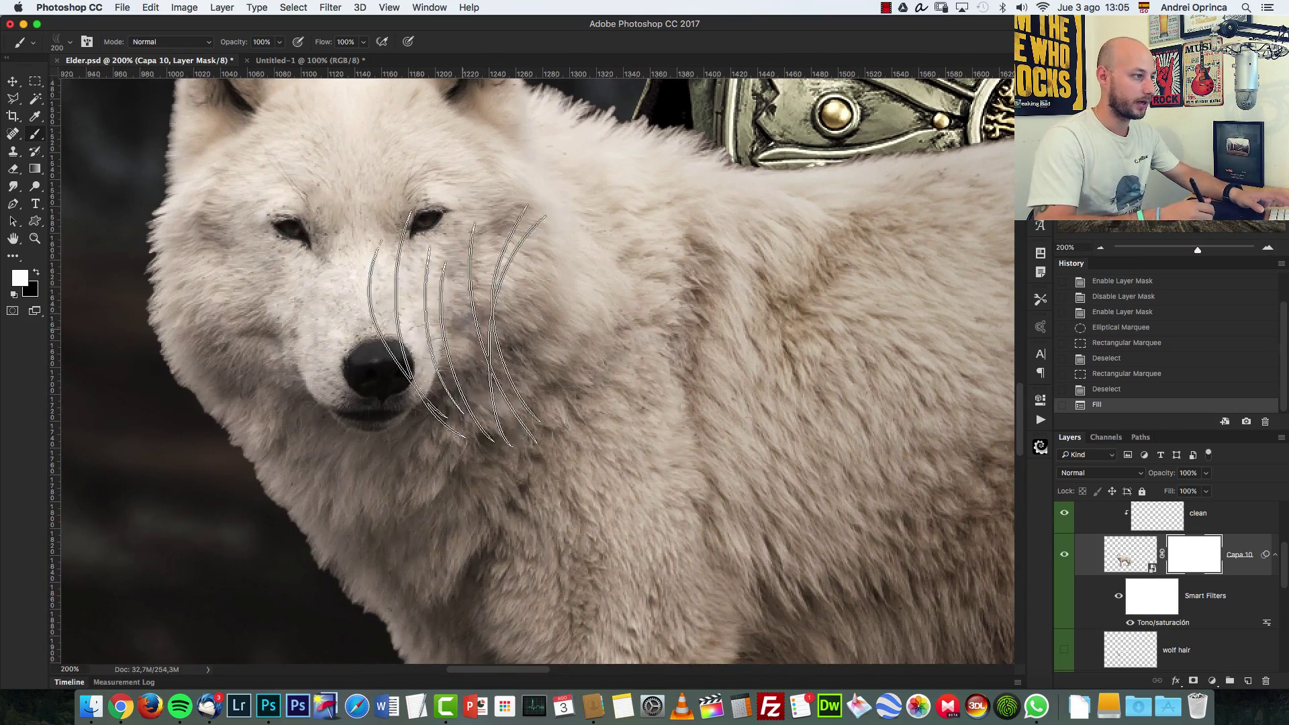
pyautogui.rightClick(574, 336)
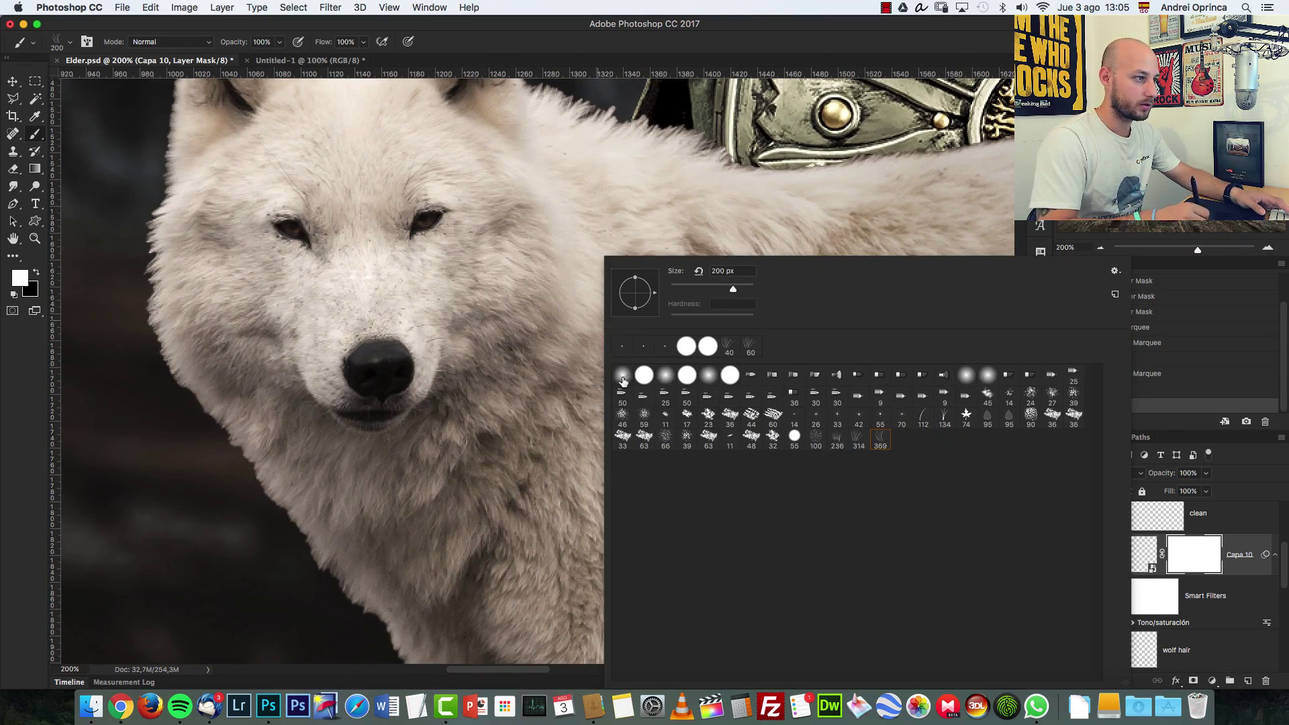
pyautogui.click(1193, 551)
pyautogui.press('super+minus')
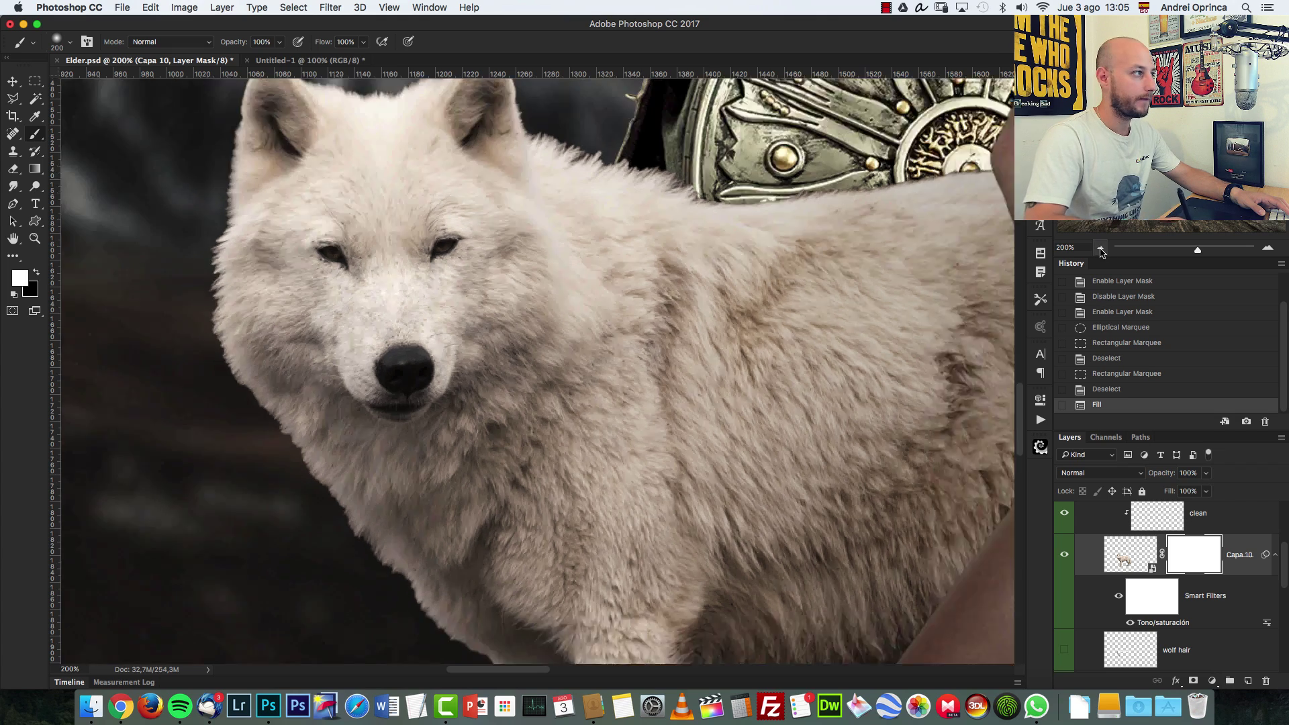
pyautogui.press('x')
pyautogui.press('[')
pyautogui.press('[')
pyautogui.press('[')
pyautogui.press('[')
pyautogui.press('[')
pyautogui.press('[')
pyautogui.press('[')
pyautogui.press('[')
pyautogui.press('[')
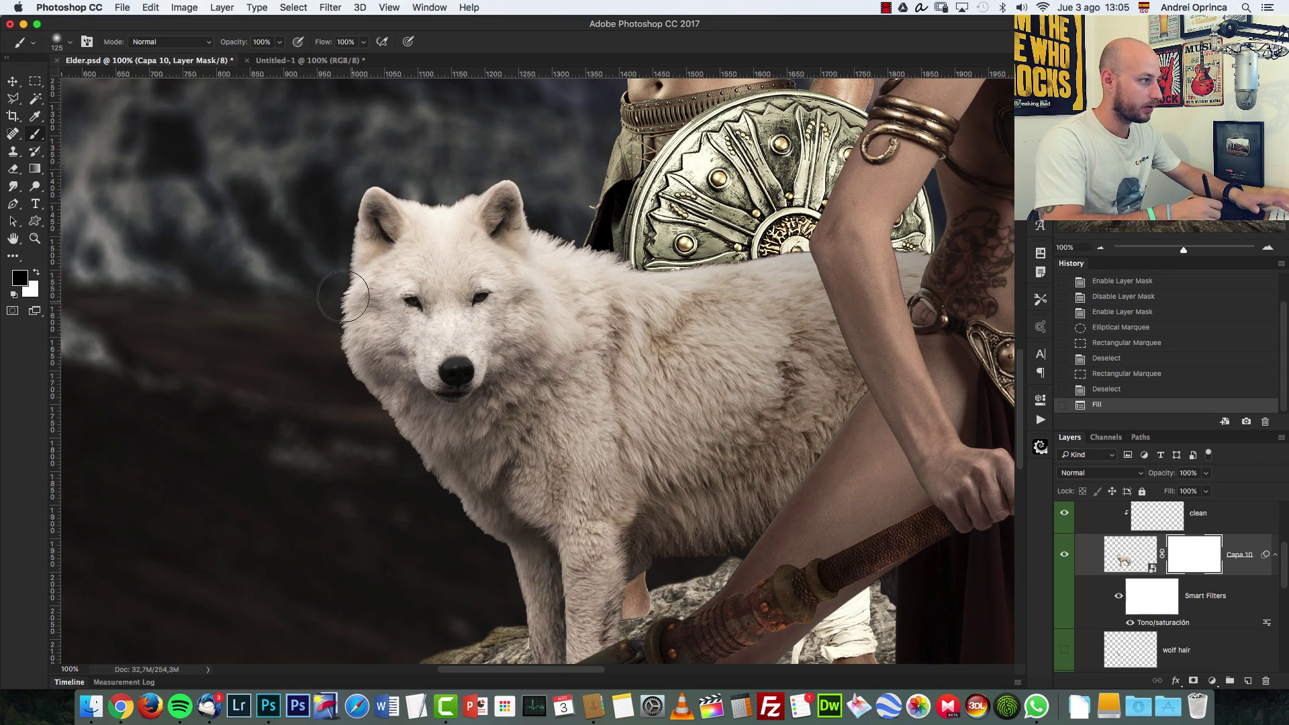
# Paint black on the mask to soften the fringe along the wolf's left edge and head
pyautogui.click(340, 227)
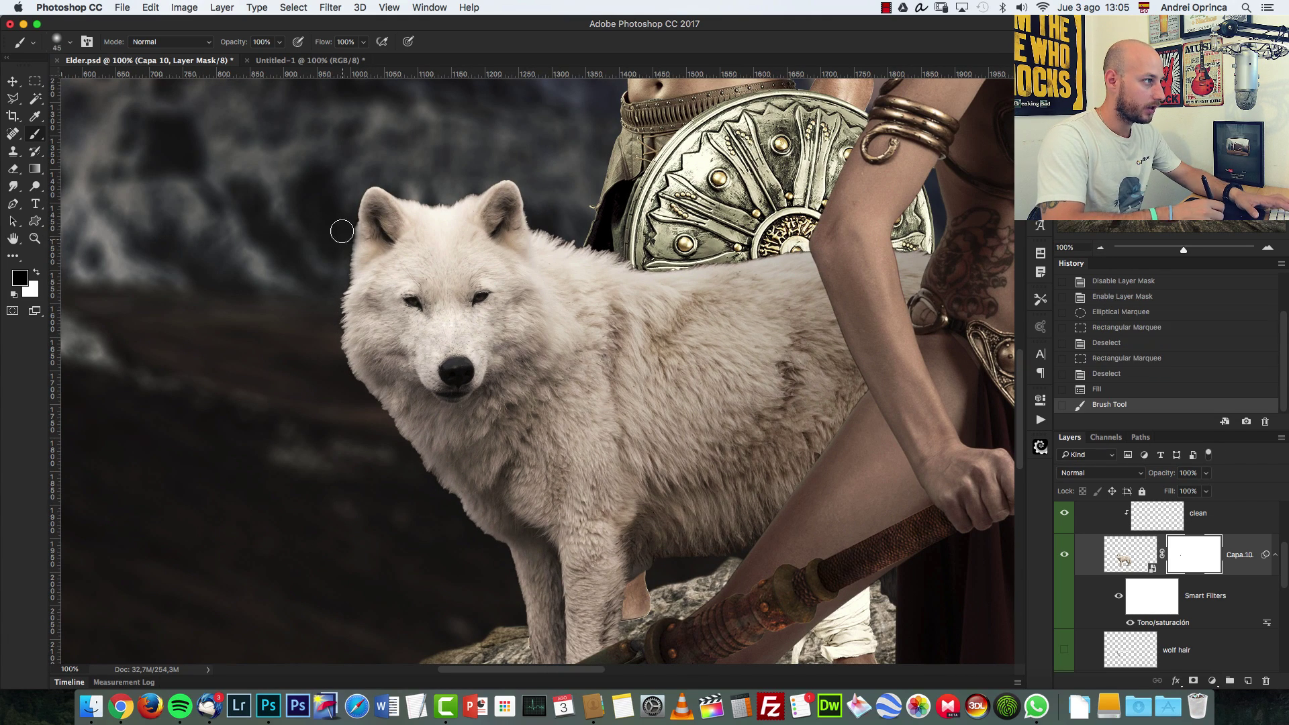
pyautogui.press('[')
pyautogui.click(335, 235)
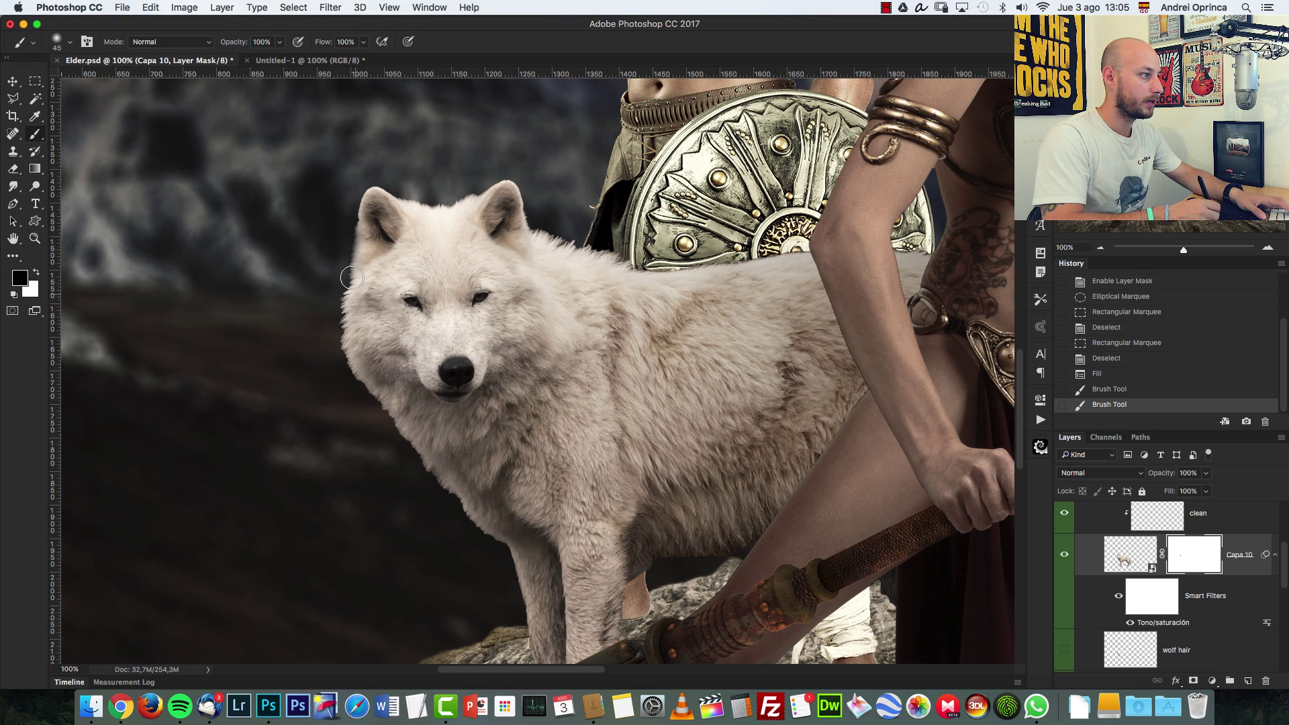
pyautogui.moveTo(340, 265); pyautogui.dragTo(336, 360)
pyautogui.moveTo(334, 288)
pyautogui.mouseDown()
pyautogui.moveTo(335, 367)
pyautogui.moveTo(339, 380)
pyautogui.moveTo(342, 354)
pyautogui.moveTo(361, 421)
pyautogui.moveTo(347, 385)
pyautogui.moveTo(457, 545)
pyautogui.moveTo(454, 509)
pyautogui.moveTo(444, 531)
pyautogui.moveTo(439, 511)
pyautogui.moveTo(456, 532)
pyautogui.moveTo(444, 500)
pyautogui.moveTo(478, 549)
pyautogui.mouseUp()
pyautogui.press(']')
pyautogui.press(']')
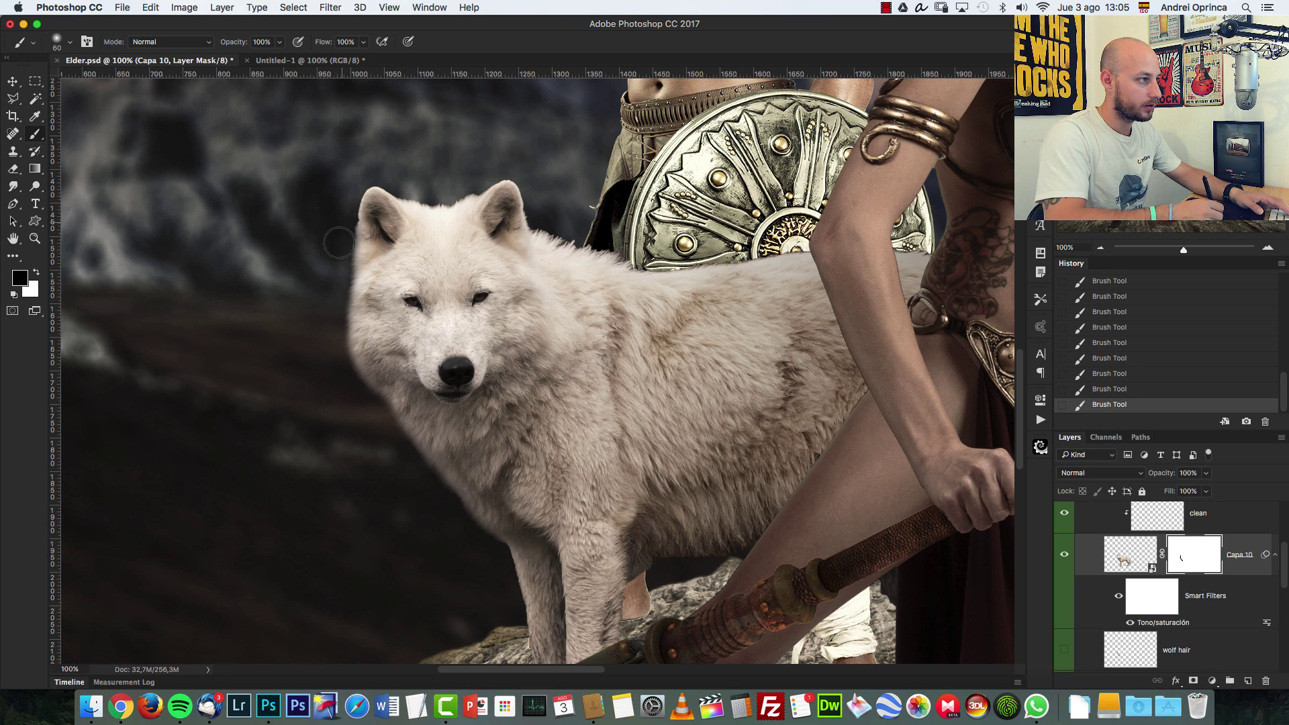
pyautogui.moveTo(334, 235)
pyautogui.mouseDown()
pyautogui.moveTo(329, 335)
pyautogui.moveTo(340, 380)
pyautogui.moveTo(450, 518)
pyautogui.mouseUp()
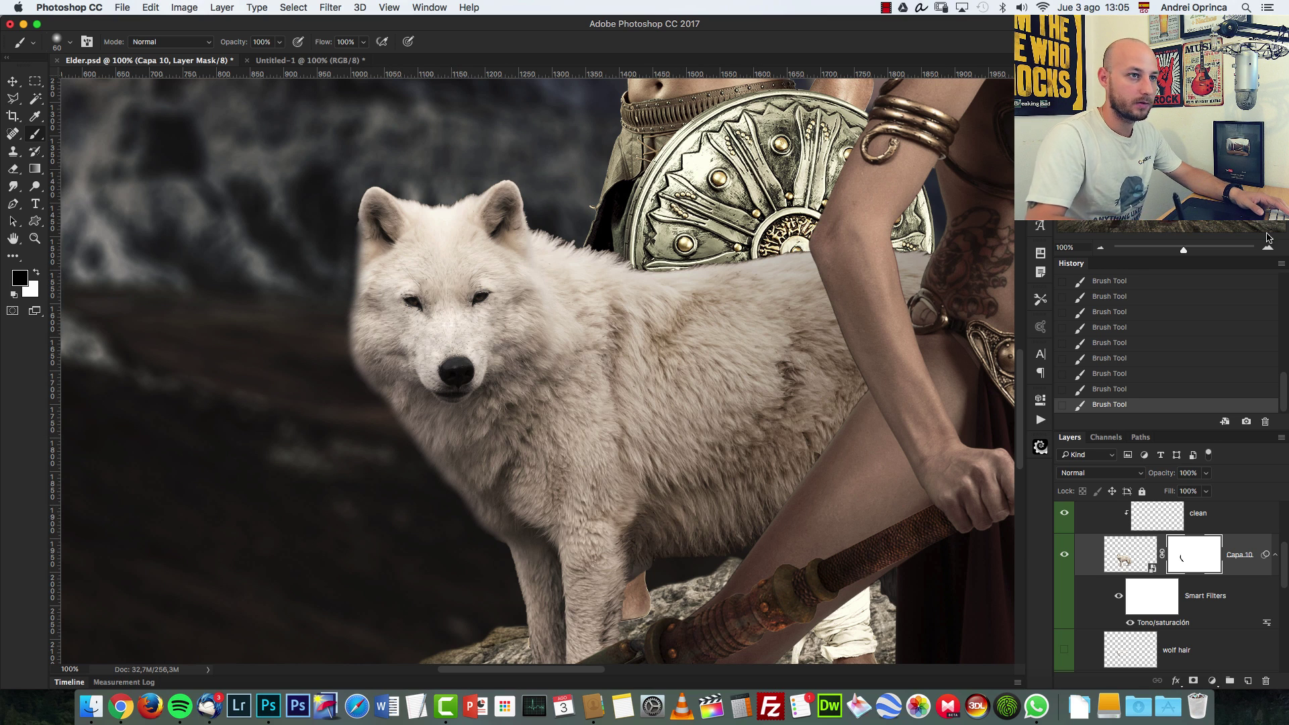
# Pick the 369 px PSD Box Hair brush over the 236 preset and open Brush settings
pyautogui.rightClick(604, 346)
pyautogui.click(882, 447)
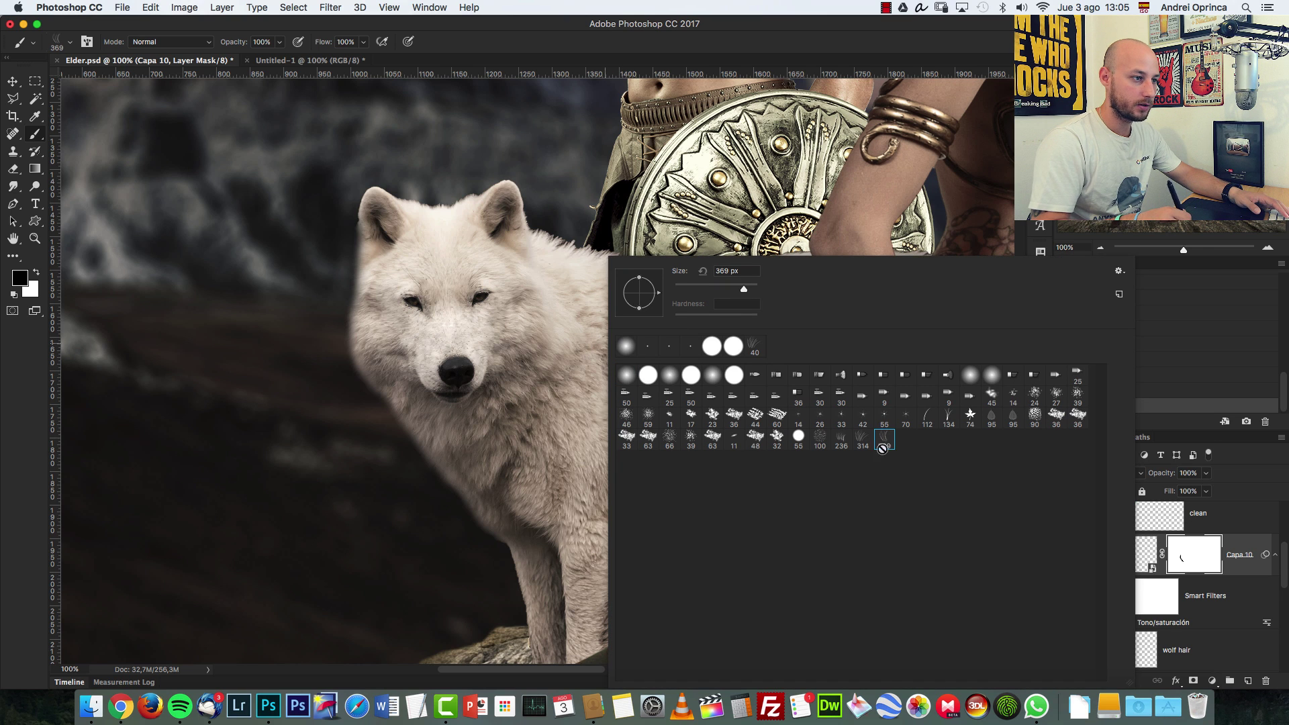
pyautogui.click(841, 445)
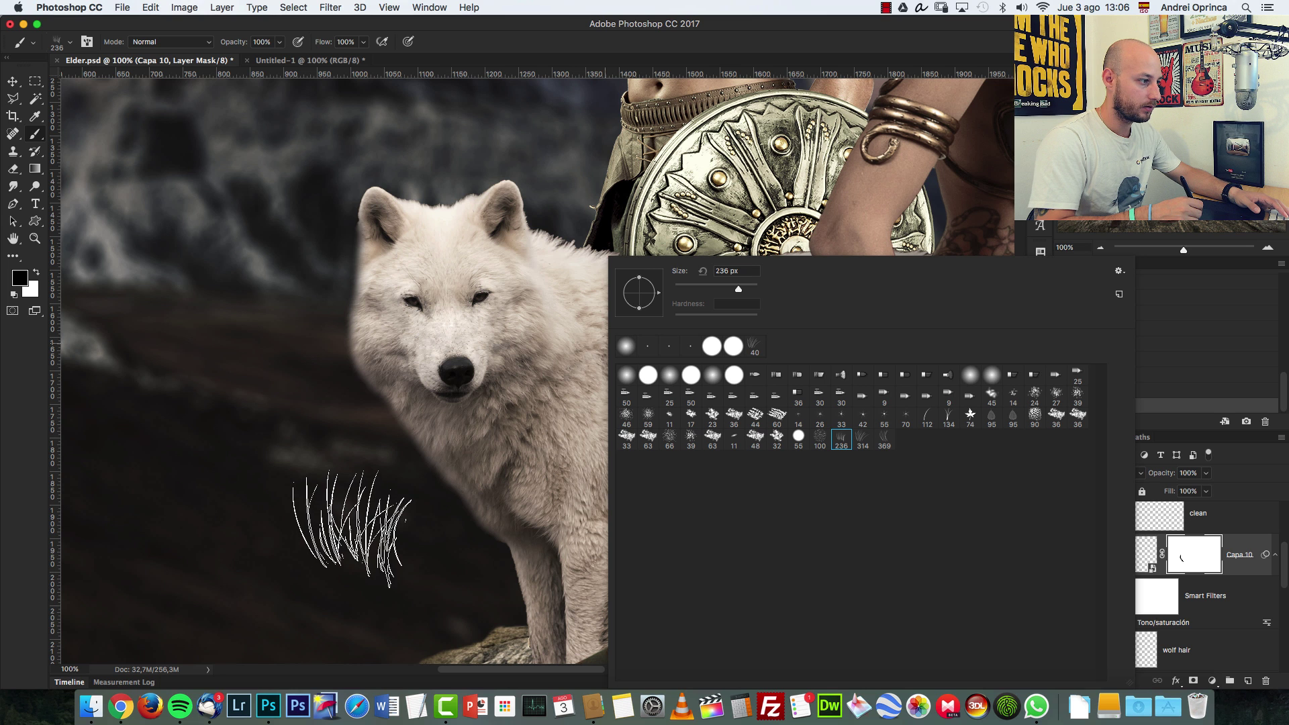
pyautogui.click(884, 440)
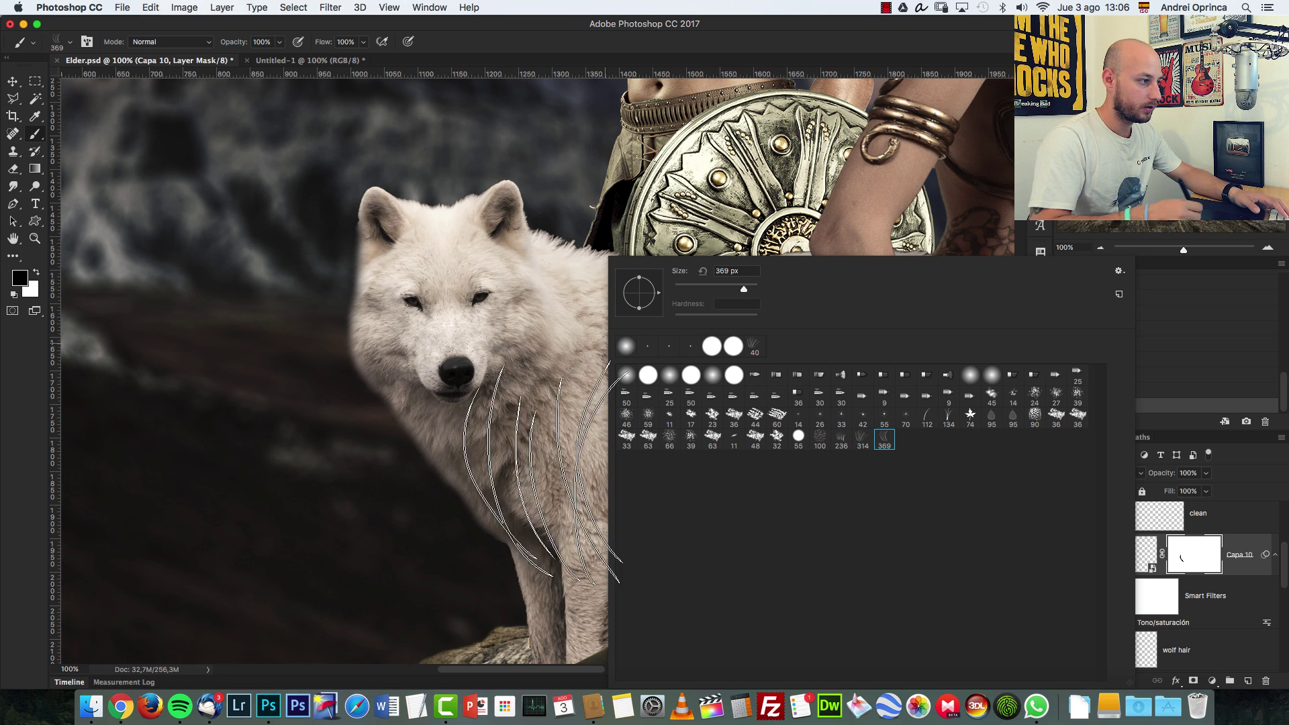
pyautogui.press('F5')
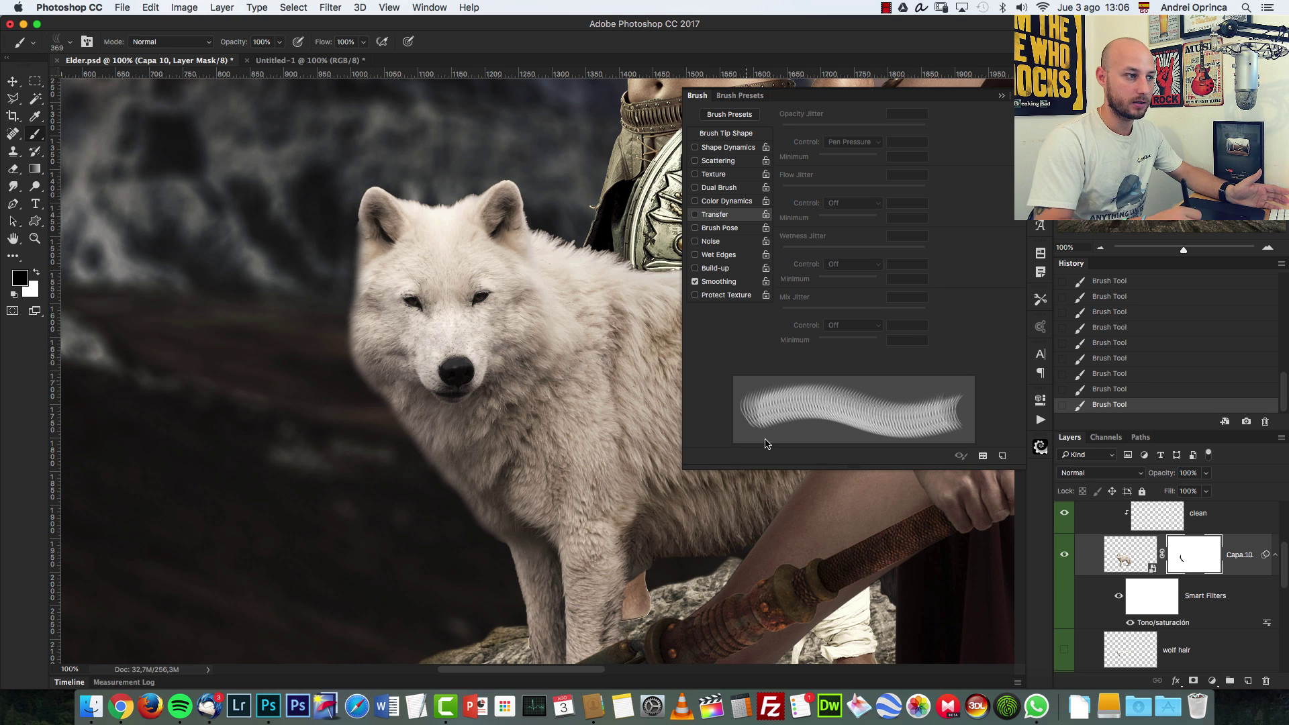
# Enable Scattering on the fur brush at 42% scatter with Count left at 1
pyautogui.click(716, 162)
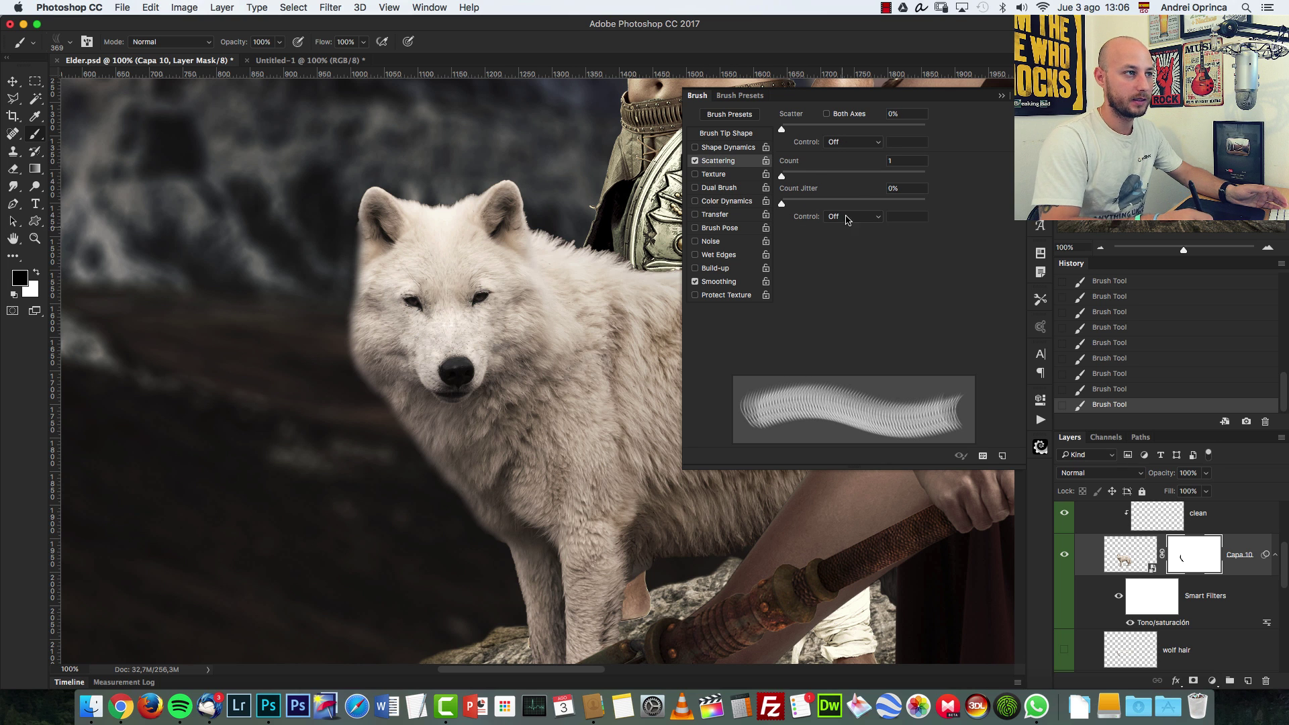
pyautogui.moveTo(783, 130)
pyautogui.mouseDown()
pyautogui.moveTo(826, 131)
pyautogui.moveTo(789, 132)
pyautogui.mouseUp()
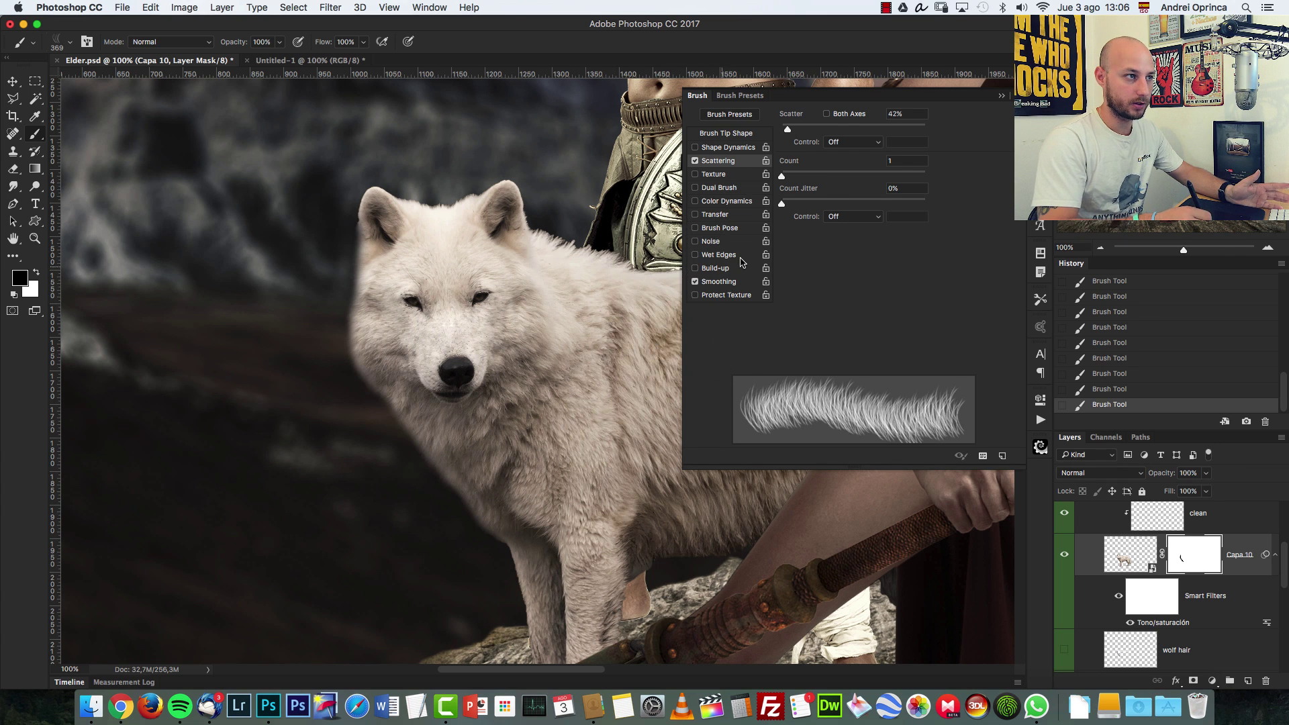
pyautogui.moveTo(783, 176)
pyautogui.mouseDown()
pyautogui.moveTo(840, 176)
pyautogui.moveTo(782, 176)
pyautogui.mouseUp()
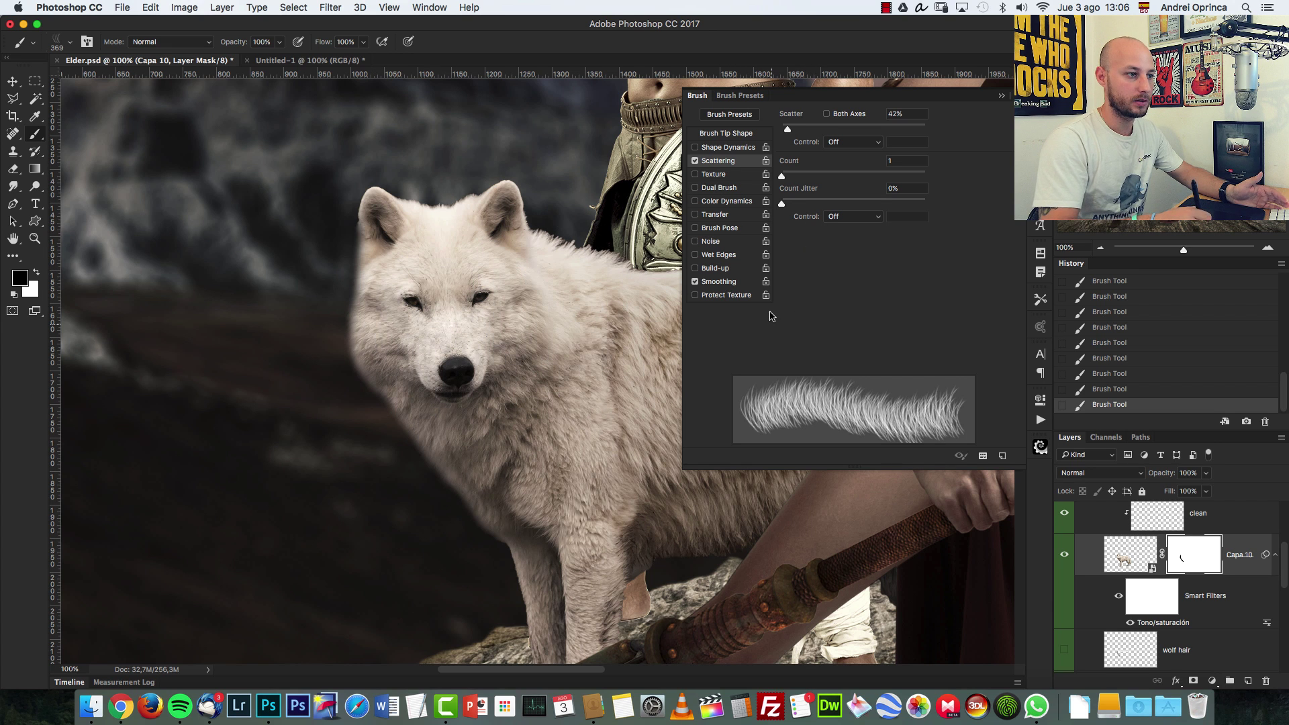
# Enable Shape Dynamics with 29% Size Jitter and 7% Angle Jitter, undoing a dark test stroke
pyautogui.click(722, 147)
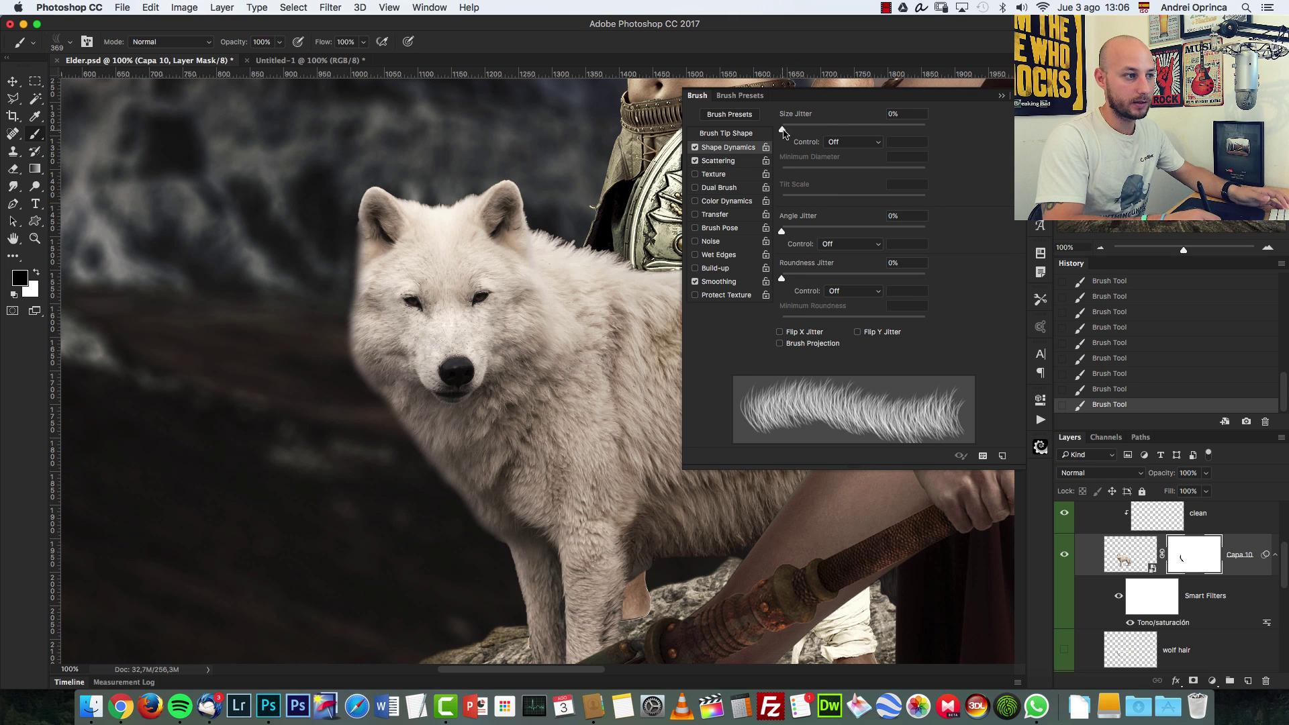
pyautogui.moveTo(784, 132)
pyautogui.mouseDown()
pyautogui.moveTo(843, 132)
pyautogui.moveTo(838, 172)
pyautogui.mouseUp()
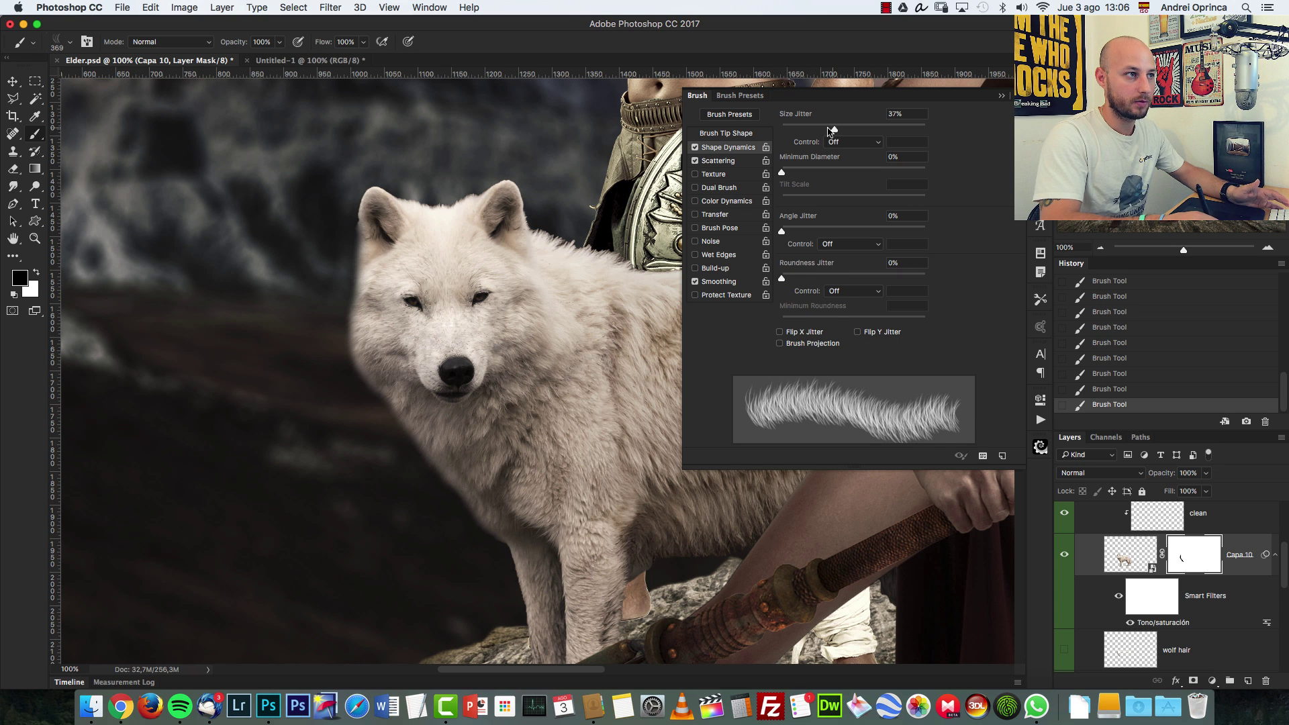
pyautogui.moveTo(831, 131); pyautogui.dragTo(823, 130)
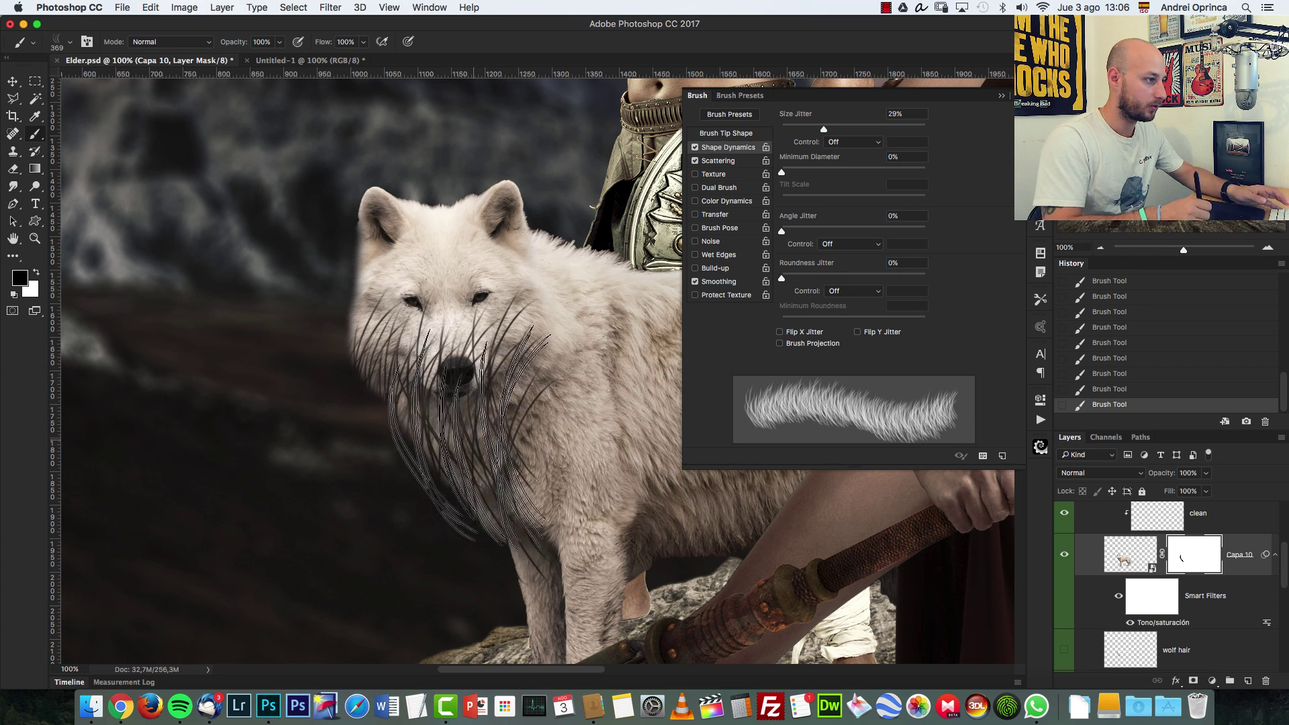
pyautogui.press('x')
pyautogui.press('cmd+z')
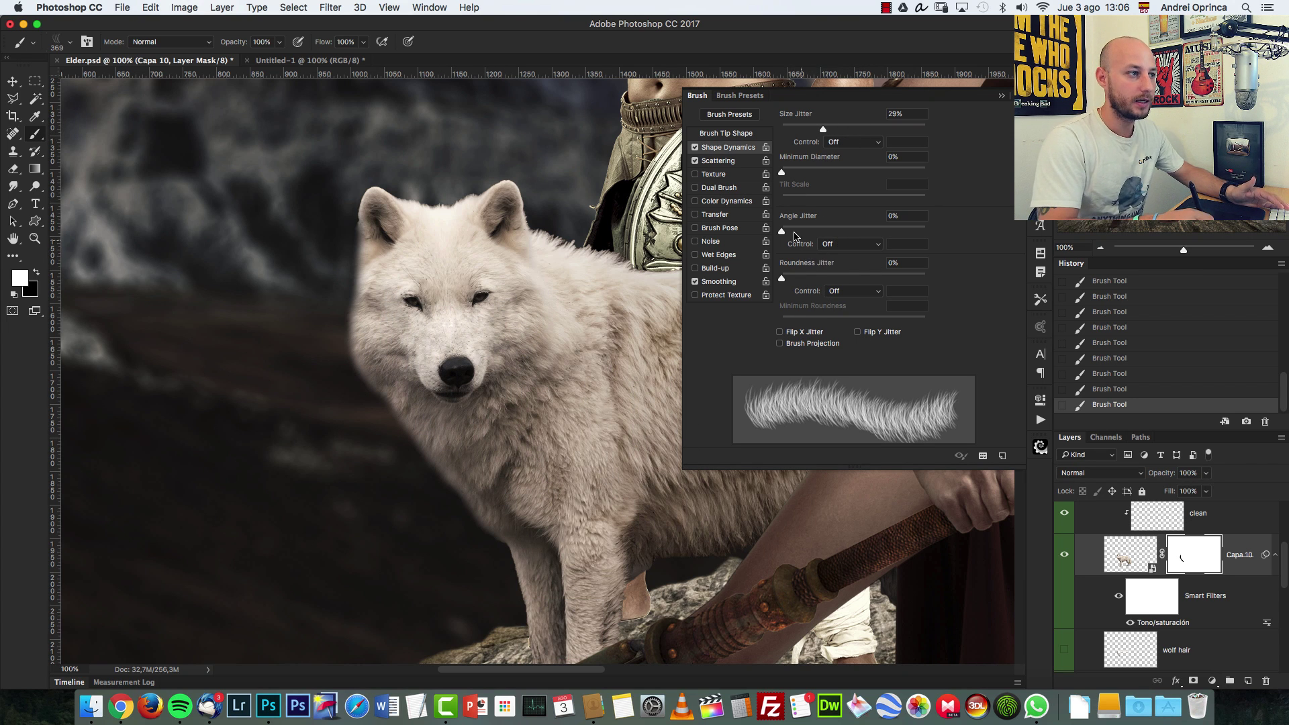
pyautogui.moveTo(782, 232)
pyautogui.mouseDown()
pyautogui.moveTo(867, 231)
pyautogui.moveTo(779, 232)
pyautogui.moveTo(807, 239)
pyautogui.moveTo(795, 240)
pyautogui.mouseUp()
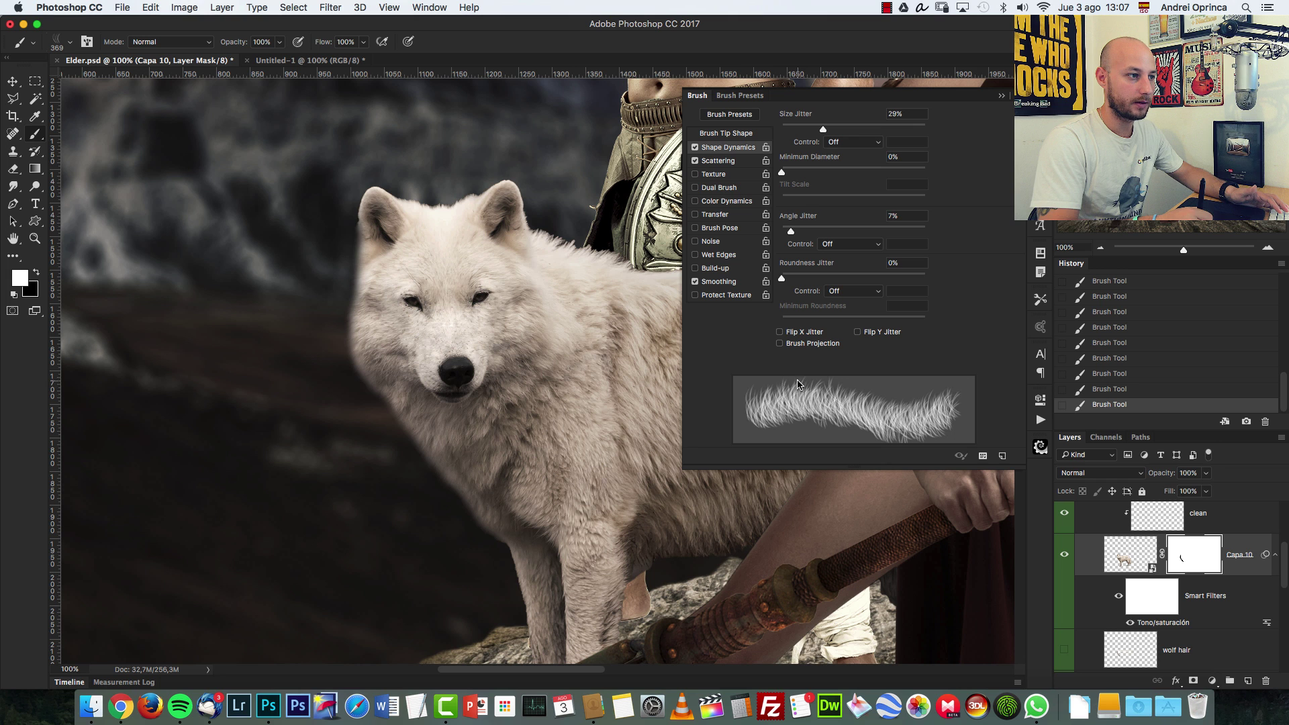
# Turn on Brush Projection, add a new layer above wolf hair, and paint a white test strand
pyautogui.click(780, 343)
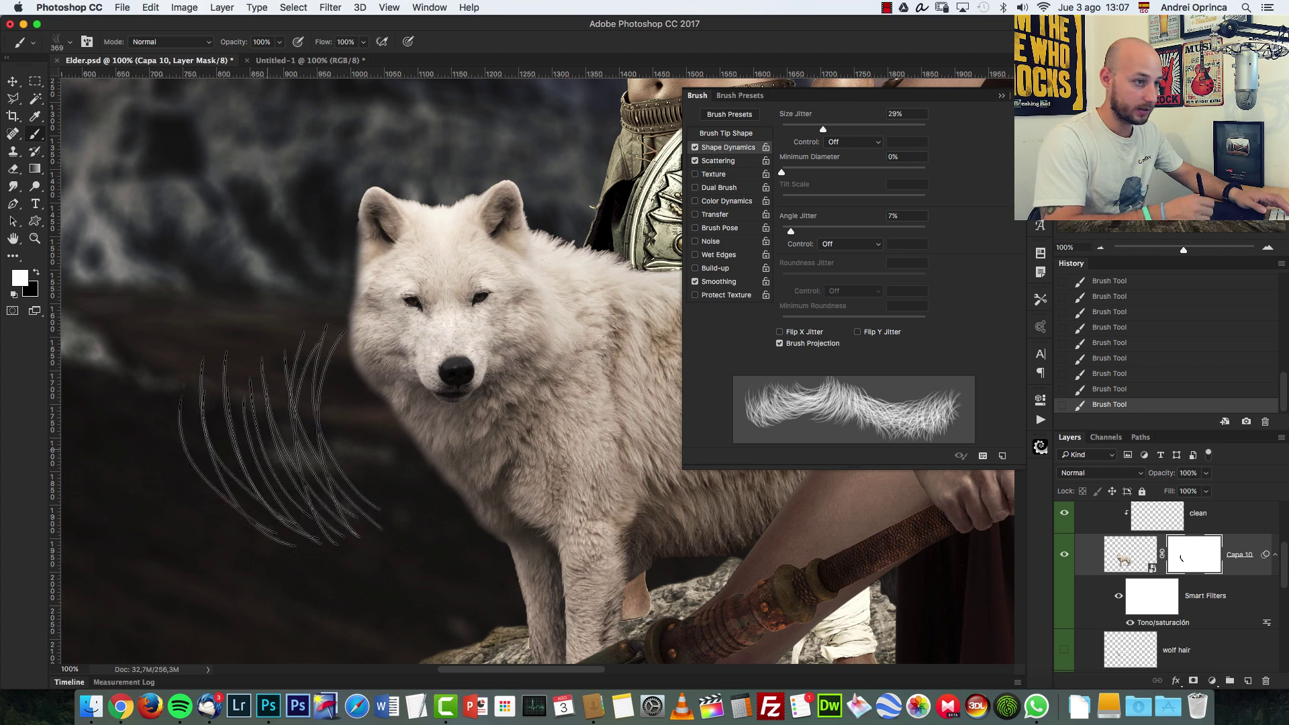
pyautogui.click(1195, 650)
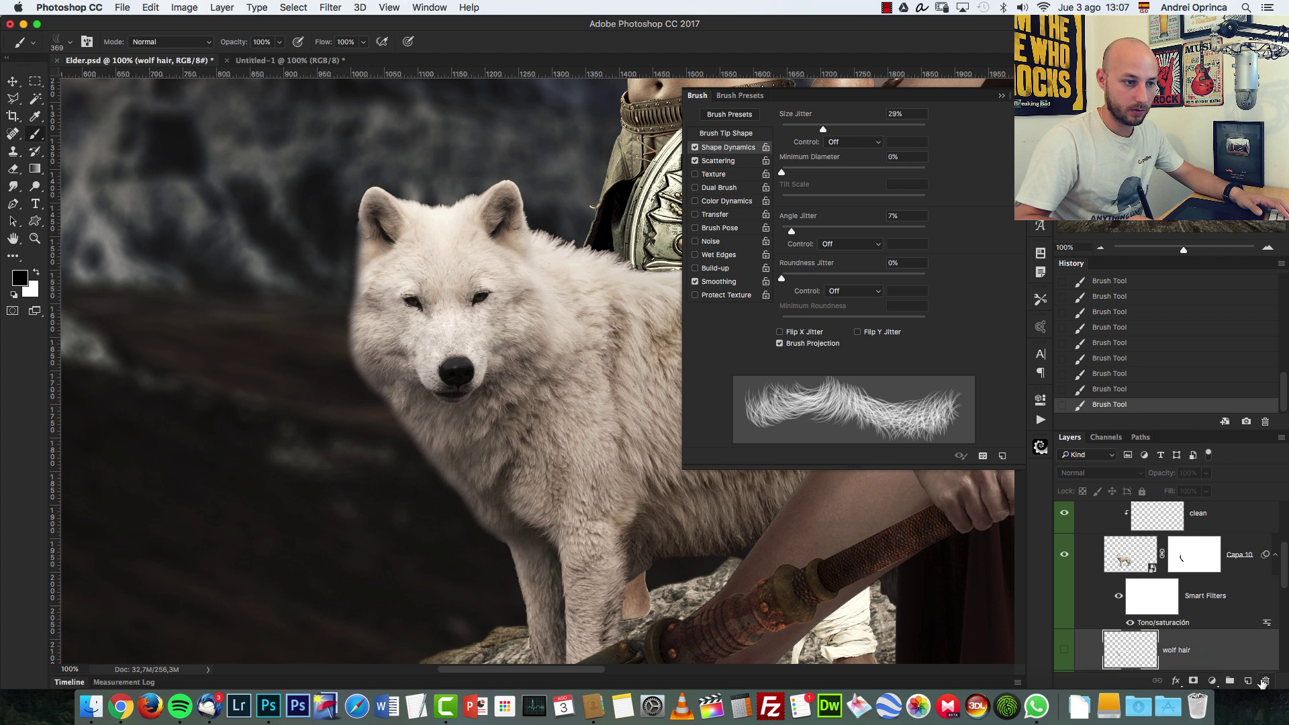
pyautogui.click(1248, 681)
pyautogui.moveTo(334, 392); pyautogui.dragTo(357, 497)
# Try a 125 px white fur brush beside the wolf, undo the strokes, and disable Brush Projection
pyautogui.press('x')
pyautogui.press('[')
pyautogui.press('[')
pyautogui.press('[')
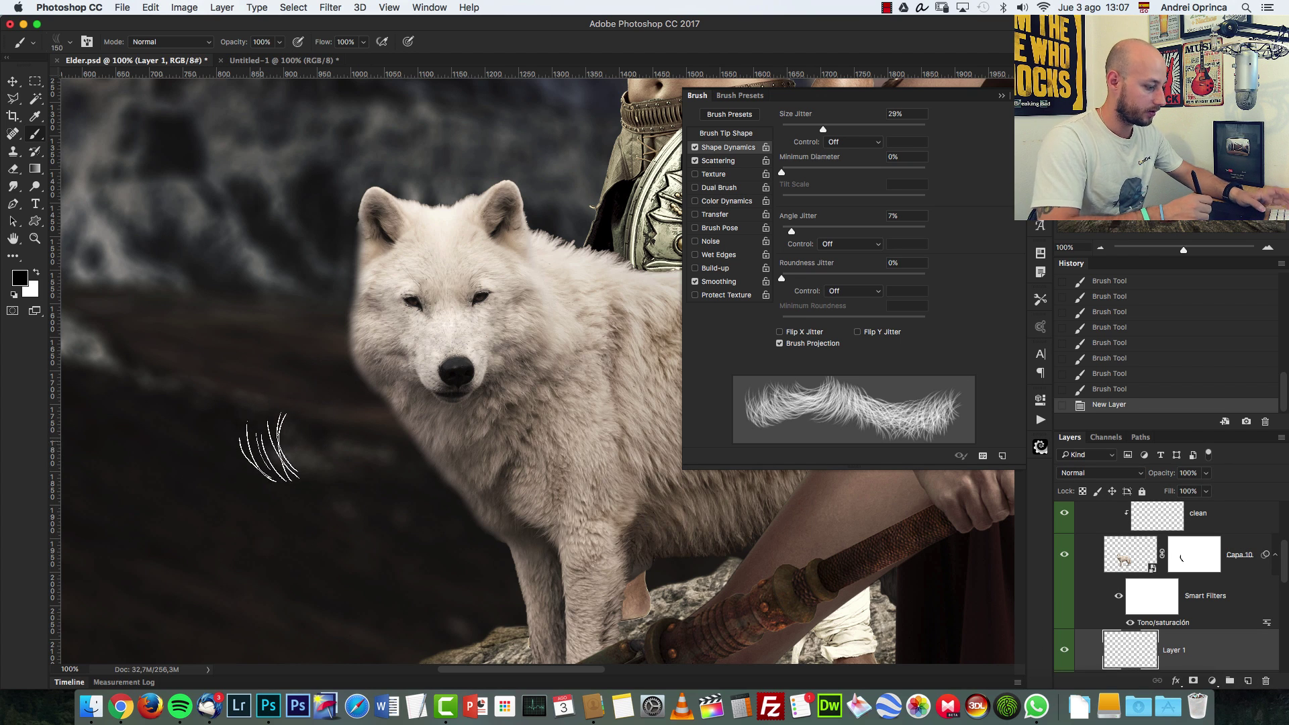
pyautogui.press('x')
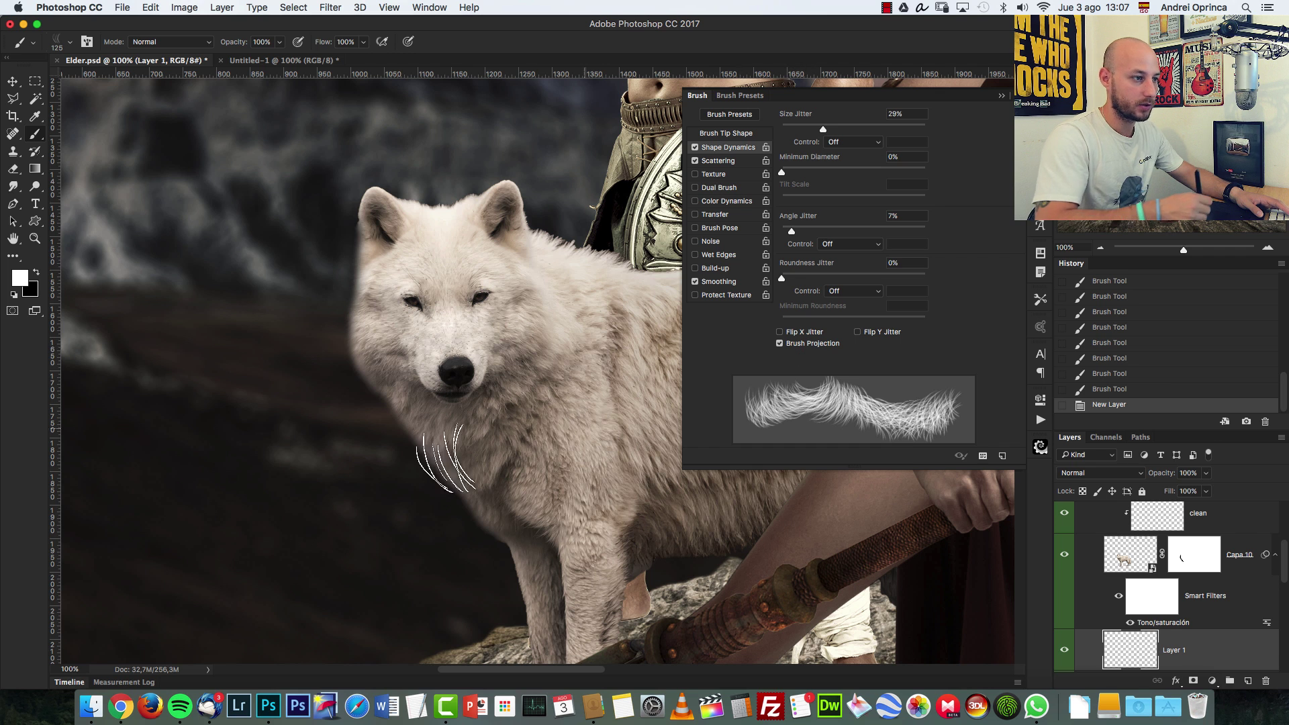
pyautogui.moveTo(225, 531)
pyautogui.mouseDown()
pyautogui.moveTo(208, 497)
pyautogui.moveTo(222, 411)
pyautogui.moveTo(363, 356)
pyautogui.moveTo(450, 471)
pyautogui.moveTo(349, 578)
pyautogui.moveTo(268, 531)
pyautogui.mouseUp()
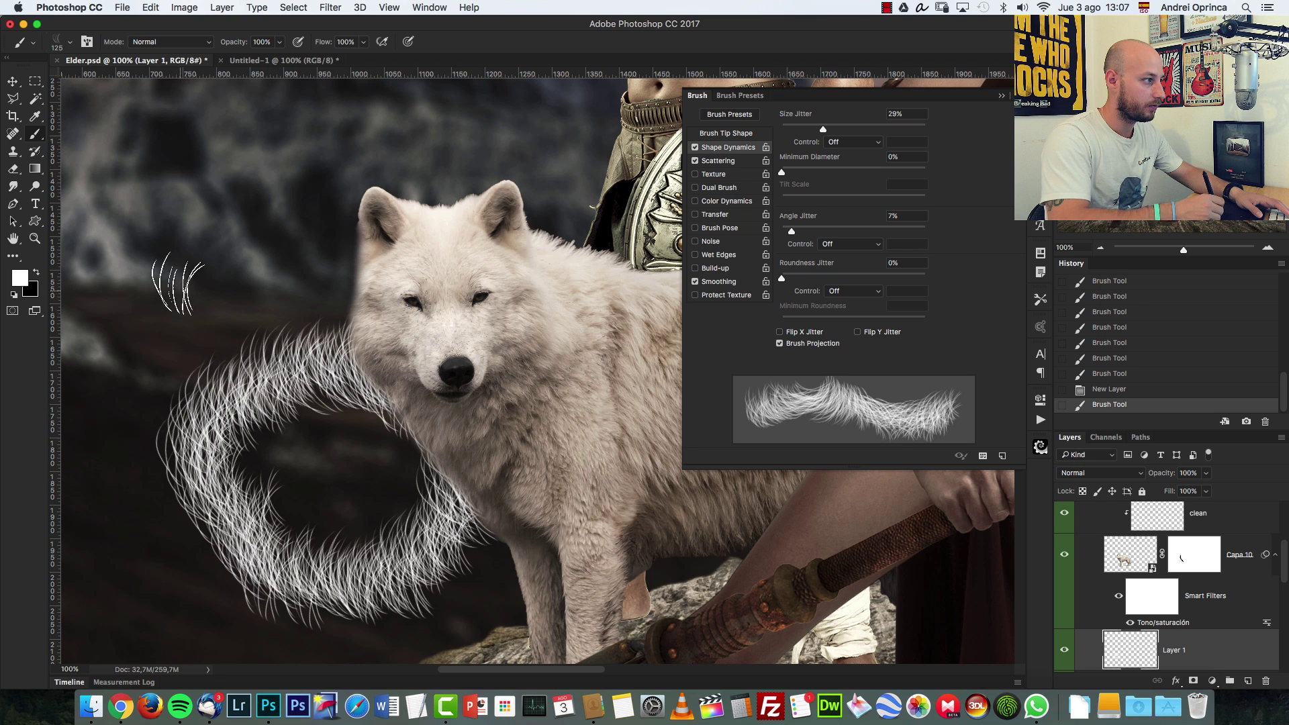
pyautogui.moveTo(178, 286)
pyautogui.mouseDown()
pyautogui.moveTo(242, 184)
pyautogui.moveTo(363, 268)
pyautogui.moveTo(282, 349)
pyautogui.moveTo(215, 322)
pyautogui.moveTo(295, 363)
pyautogui.moveTo(295, 484)
pyautogui.moveTo(342, 604)
pyautogui.moveTo(322, 655)
pyautogui.mouseUp()
pyautogui.press('alt+super+z')
pyautogui.press('alt+super+z')
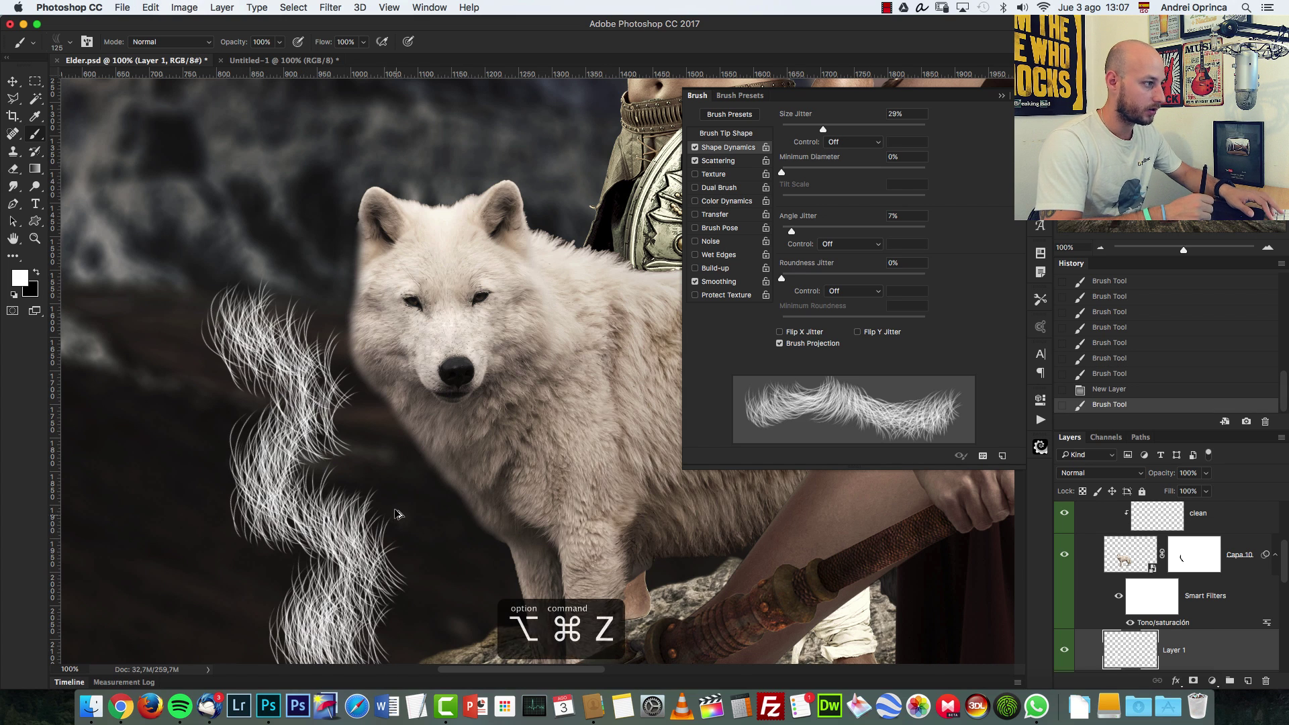
pyautogui.press('alt+super+z')
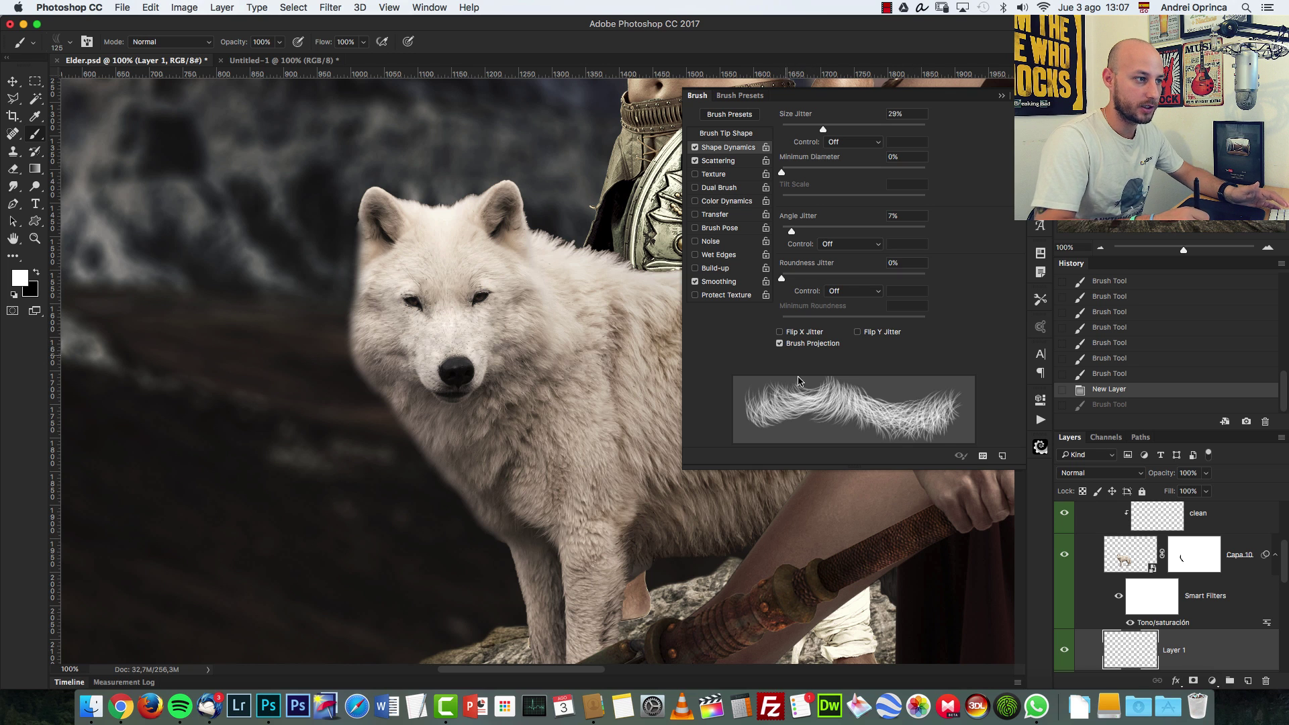
pyautogui.click(806, 344)
# Collapse Capa 10's Smart Filters, check Layer 1, and zoom to 200% on the wolf's face
pyautogui.click(1001, 98)
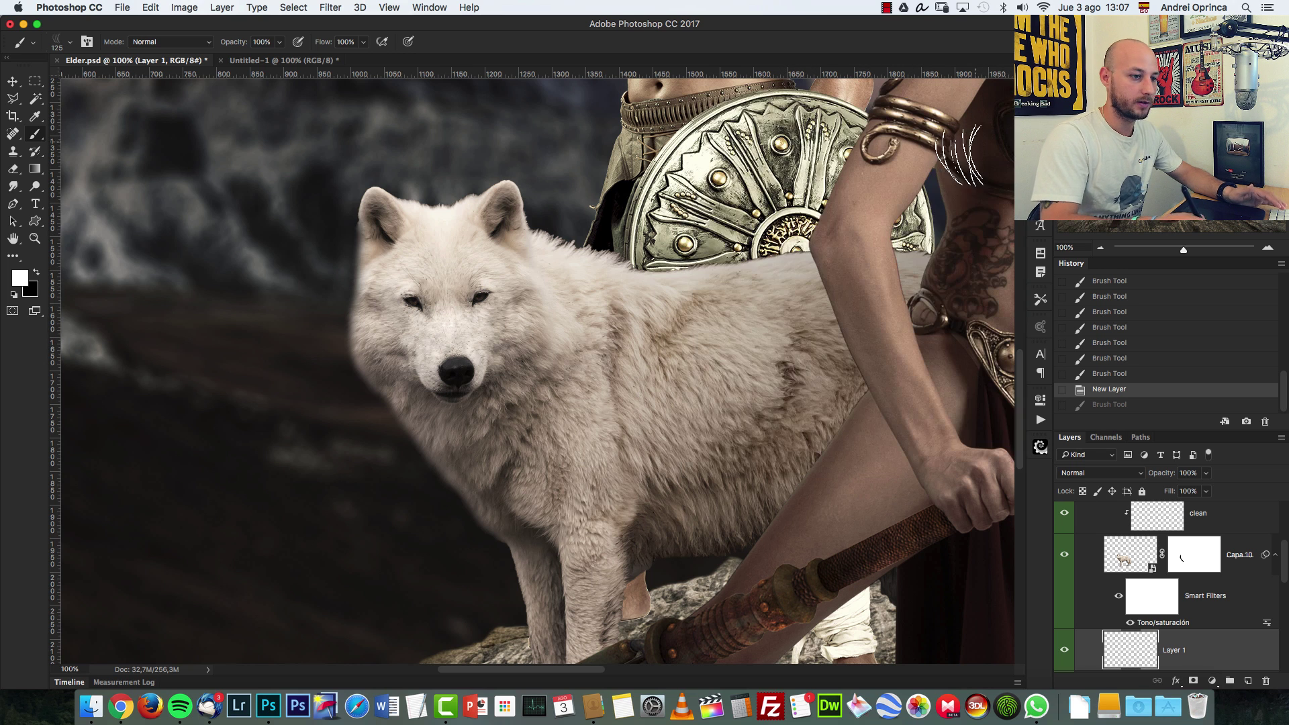
pyautogui.click(1273, 555)
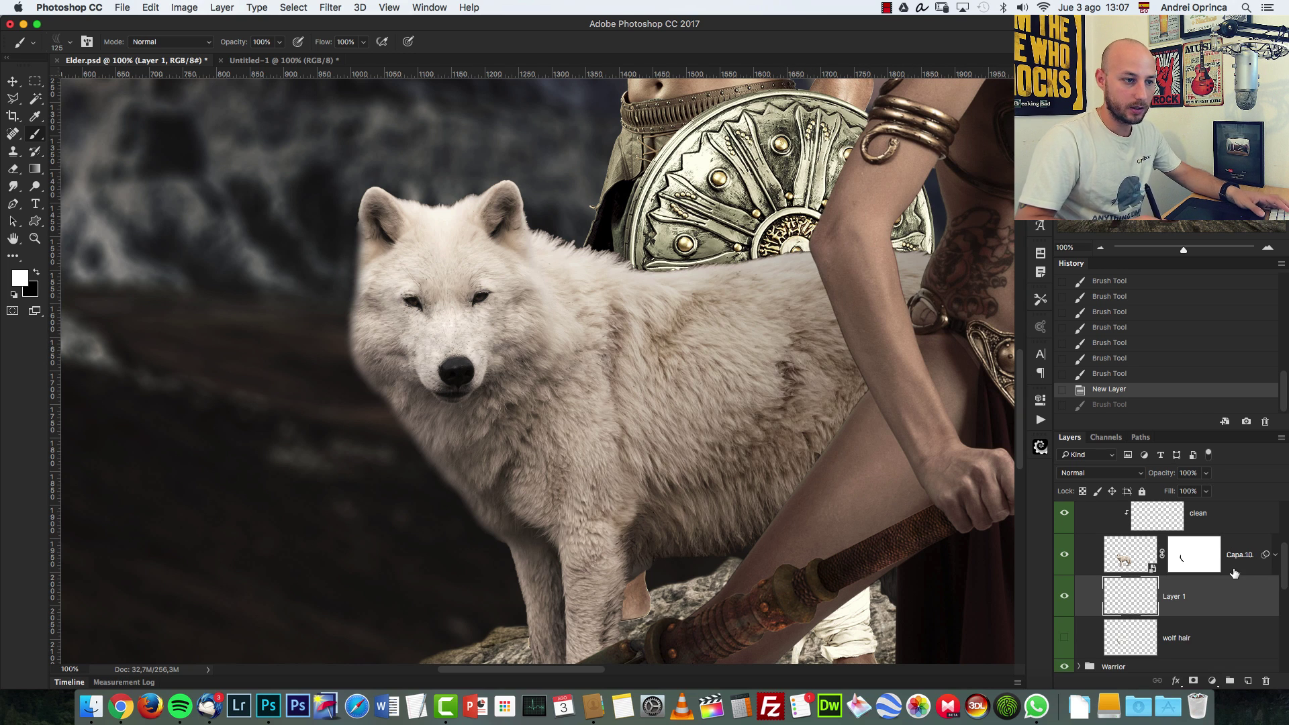
pyautogui.click(1065, 597)
pyautogui.click(1066, 597)
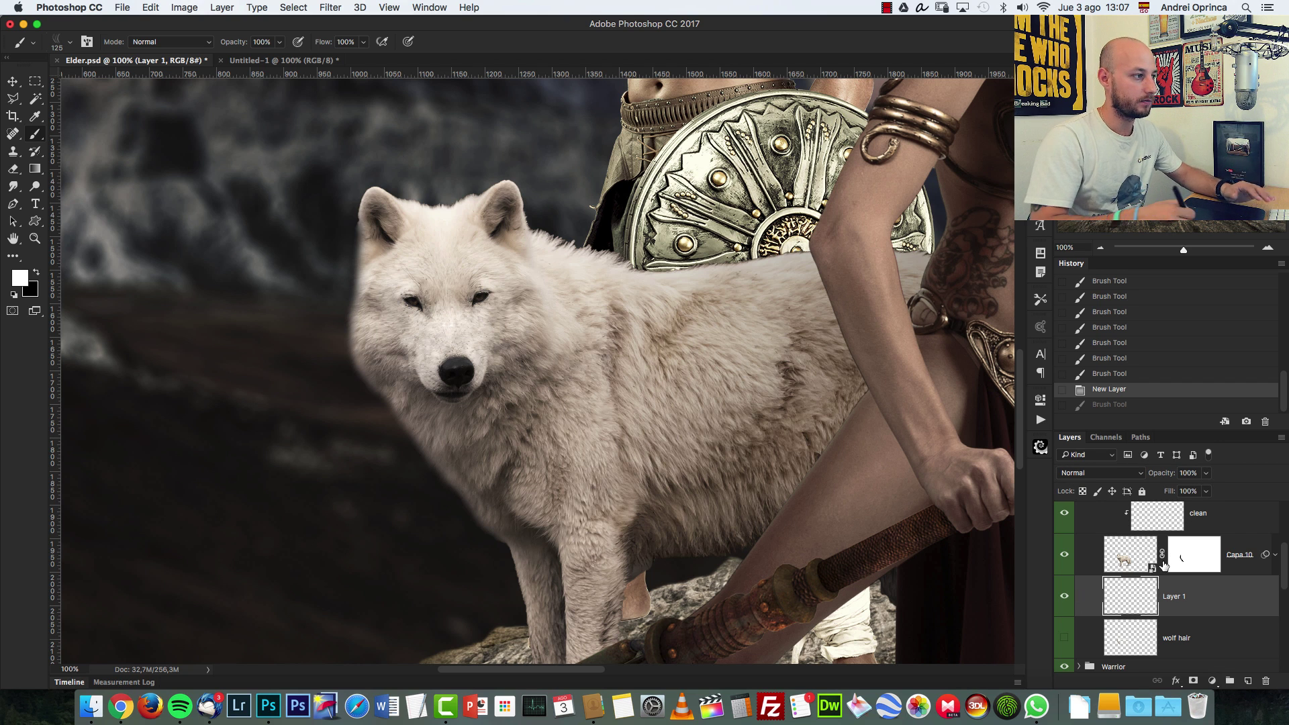
pyautogui.press('[')
pyautogui.press('[')
pyautogui.press('[')
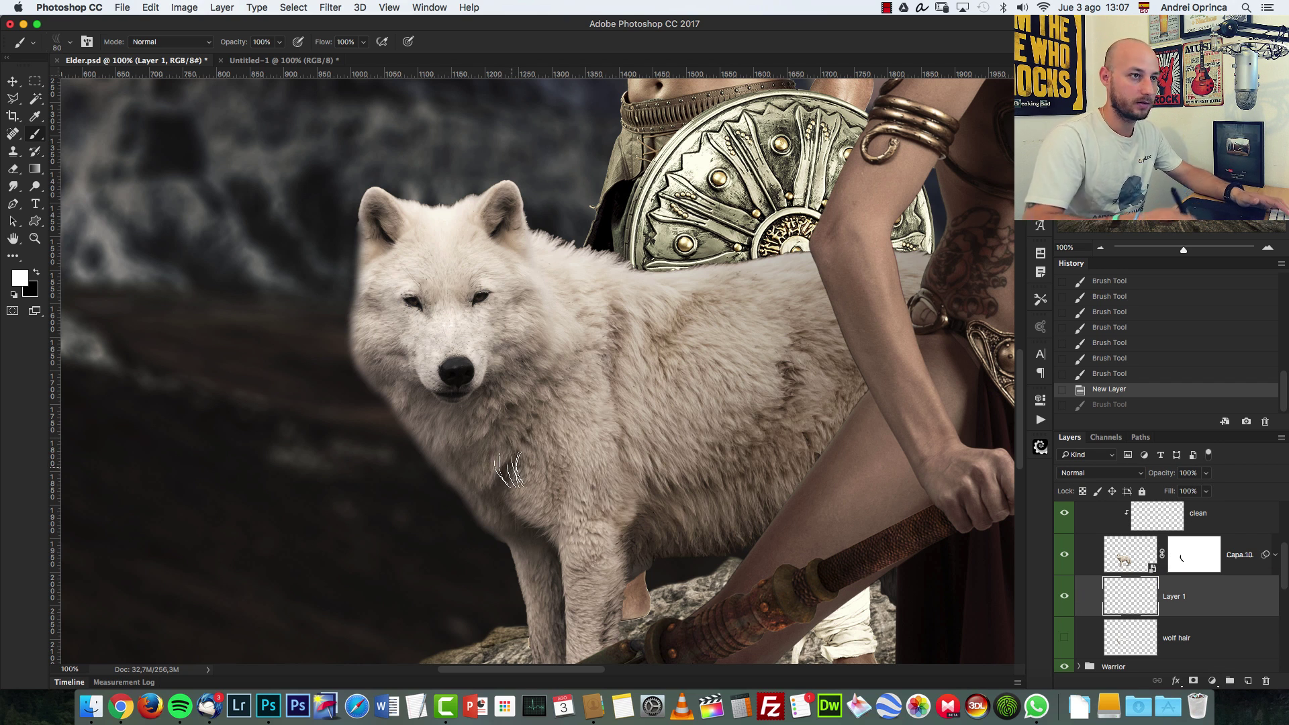
pyautogui.click(1268, 249)
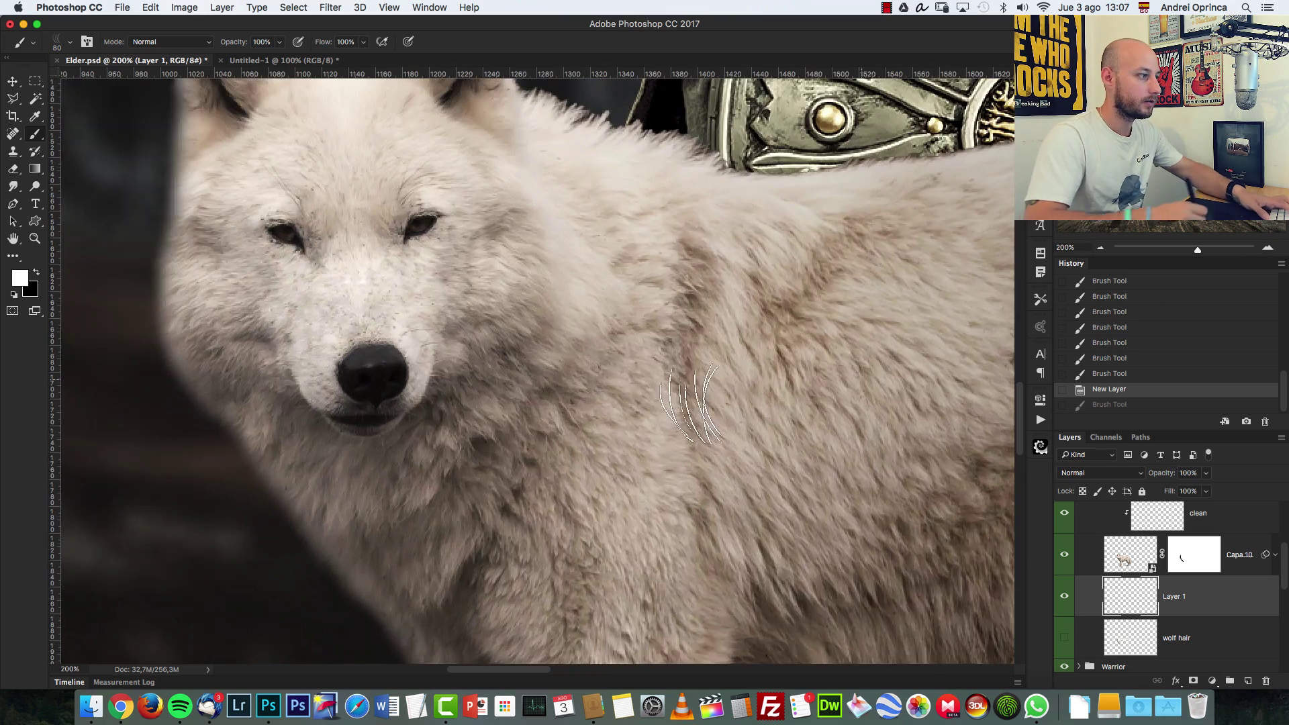
pyautogui.moveTo(561, 372); pyautogui.dragTo(635, 387)
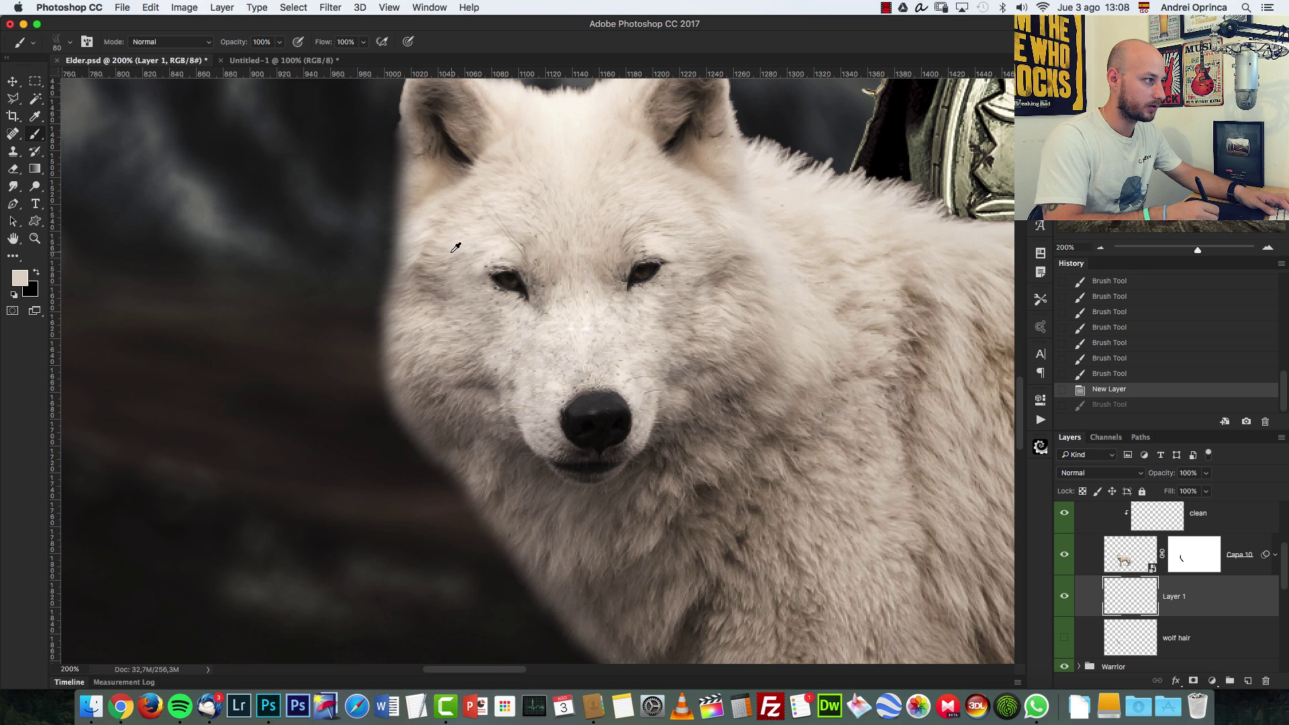
# Paint test fur strands on the left cheek with a 50 px brush, then undo them
pyautogui.press('[')
pyautogui.press('[')
pyautogui.press('[')
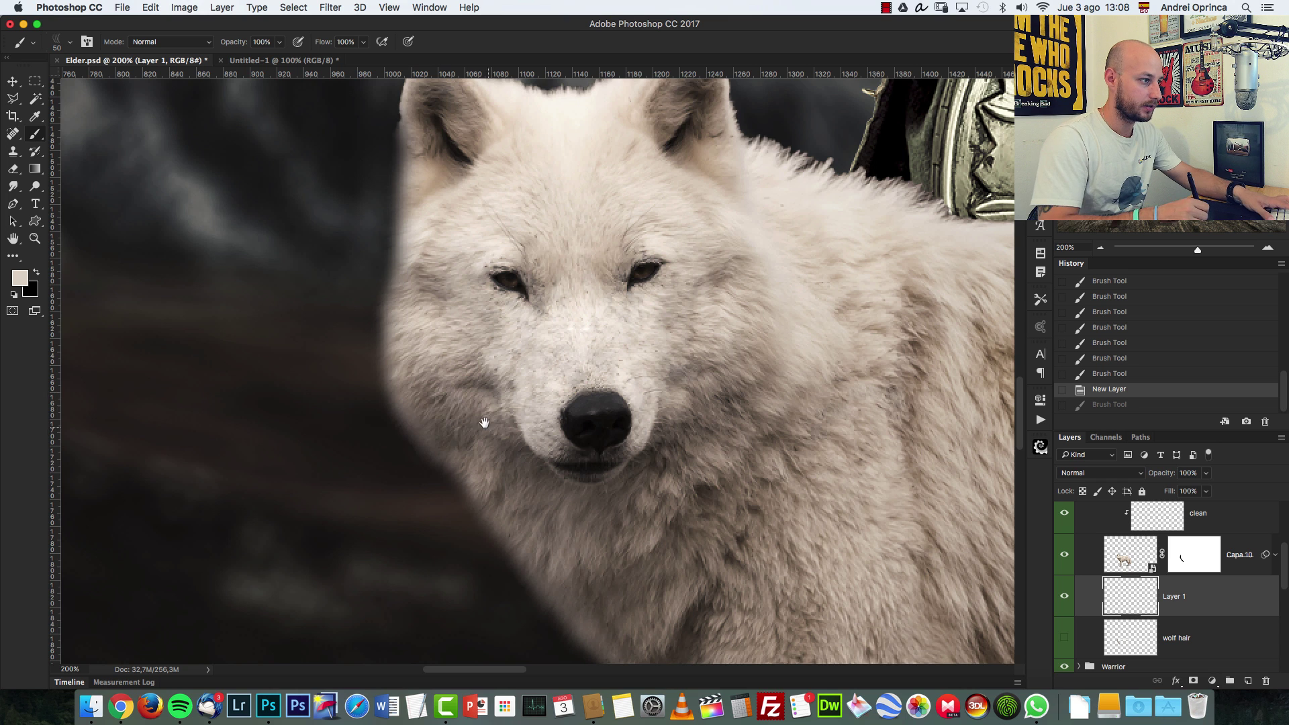
pyautogui.moveTo(485, 436); pyautogui.dragTo(479, 372)
pyautogui.moveTo(406, 306); pyautogui.dragTo(386, 403)
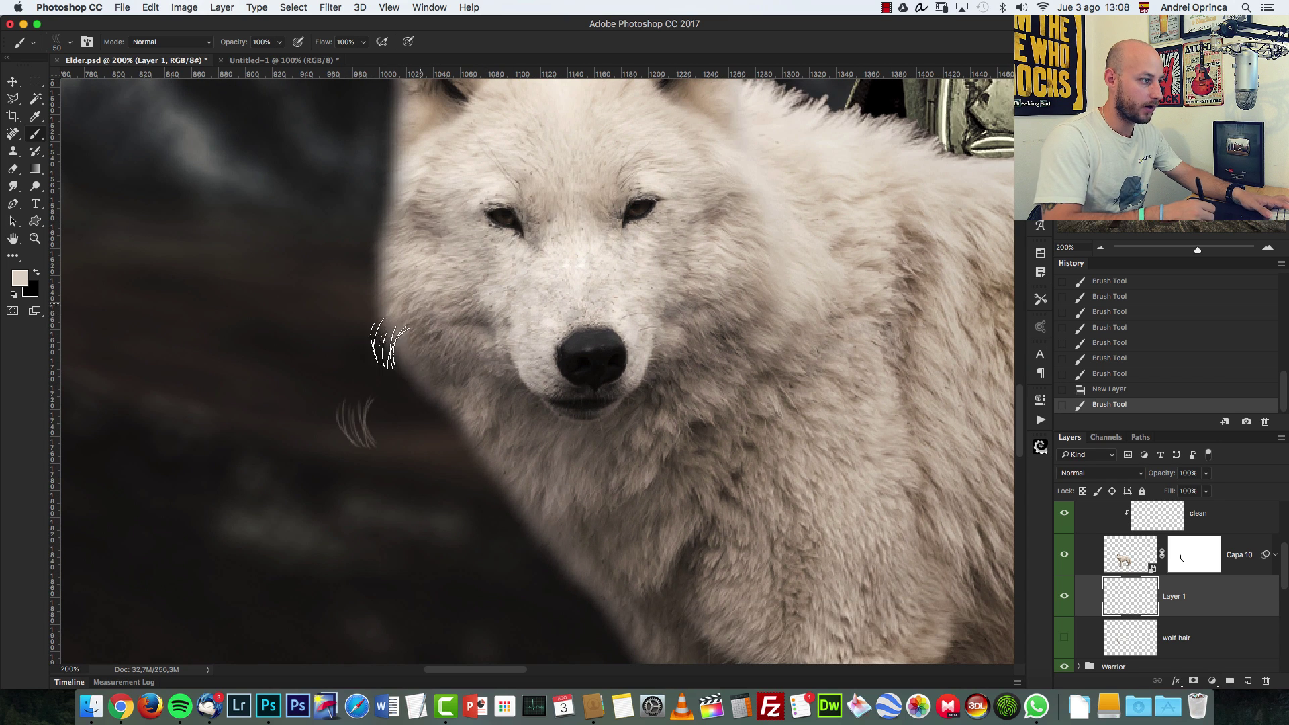
pyautogui.moveTo(396, 299); pyautogui.dragTo(356, 443)
pyautogui.press('alt+super+z')
pyautogui.press('alt+super+z')
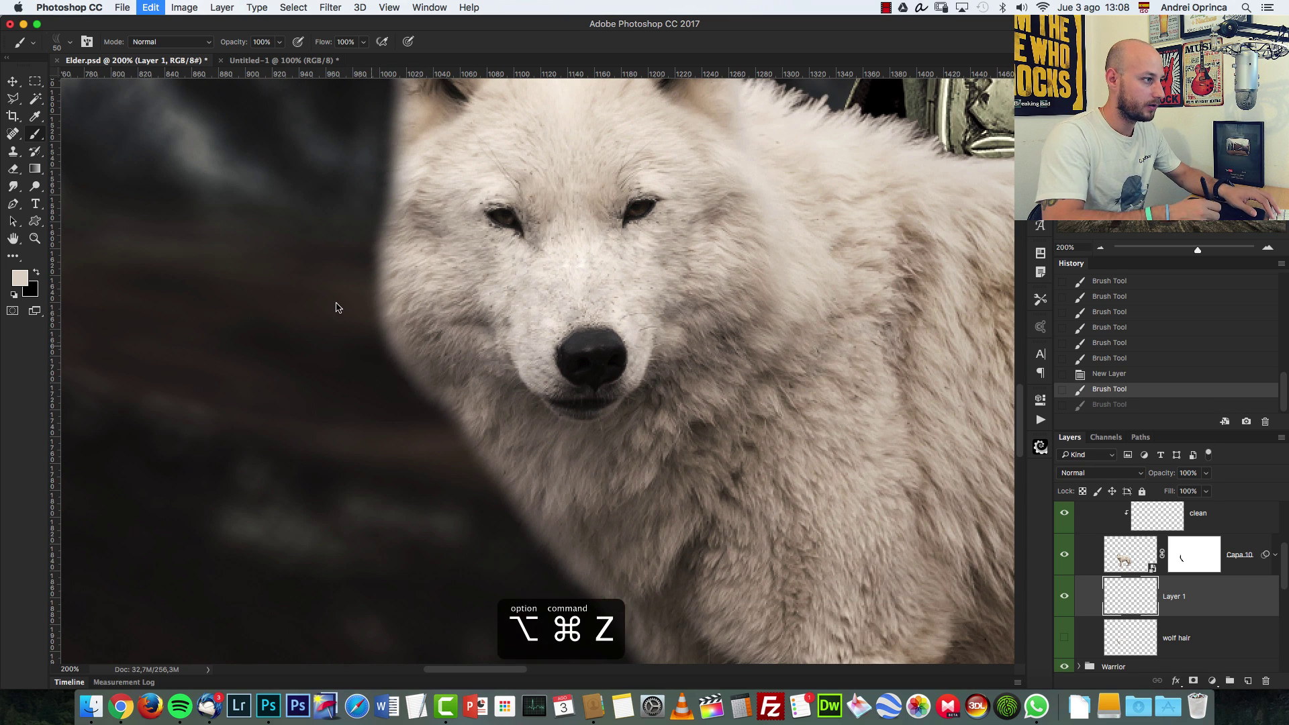
pyautogui.rightClick(341, 297)
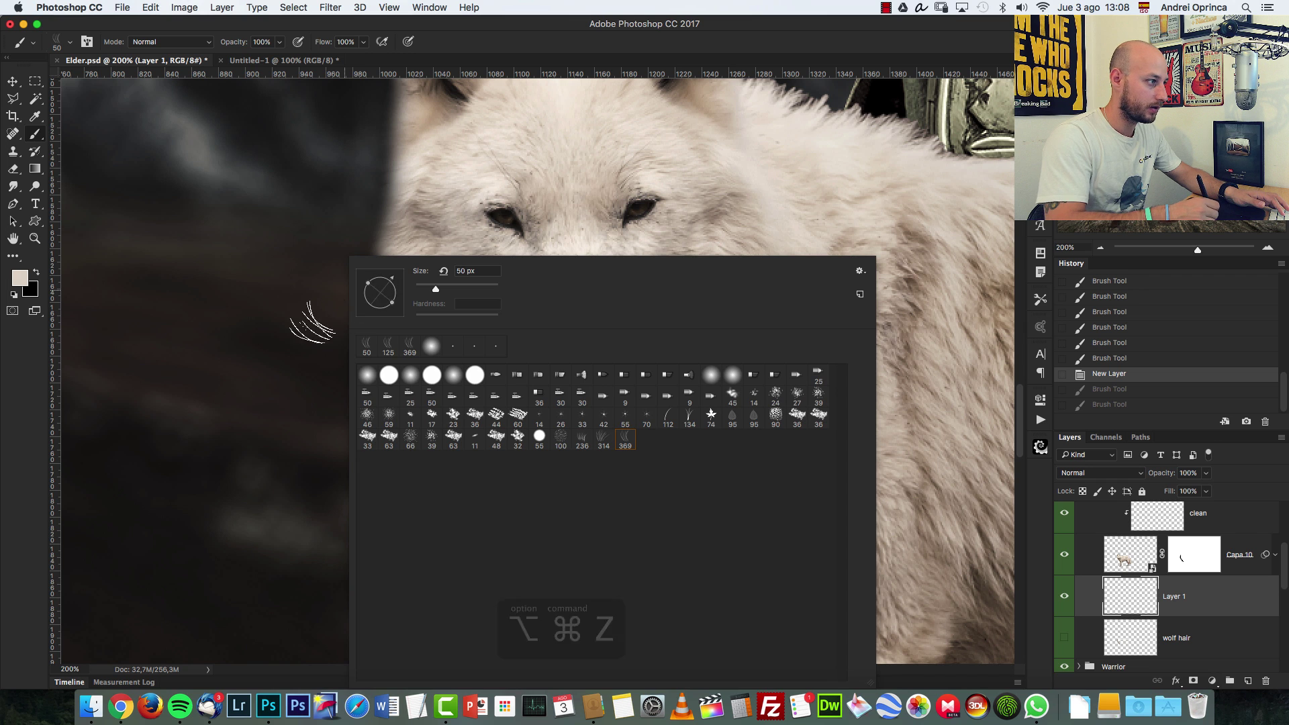
pyautogui.moveTo(296, 302); pyautogui.dragTo(417, 443)
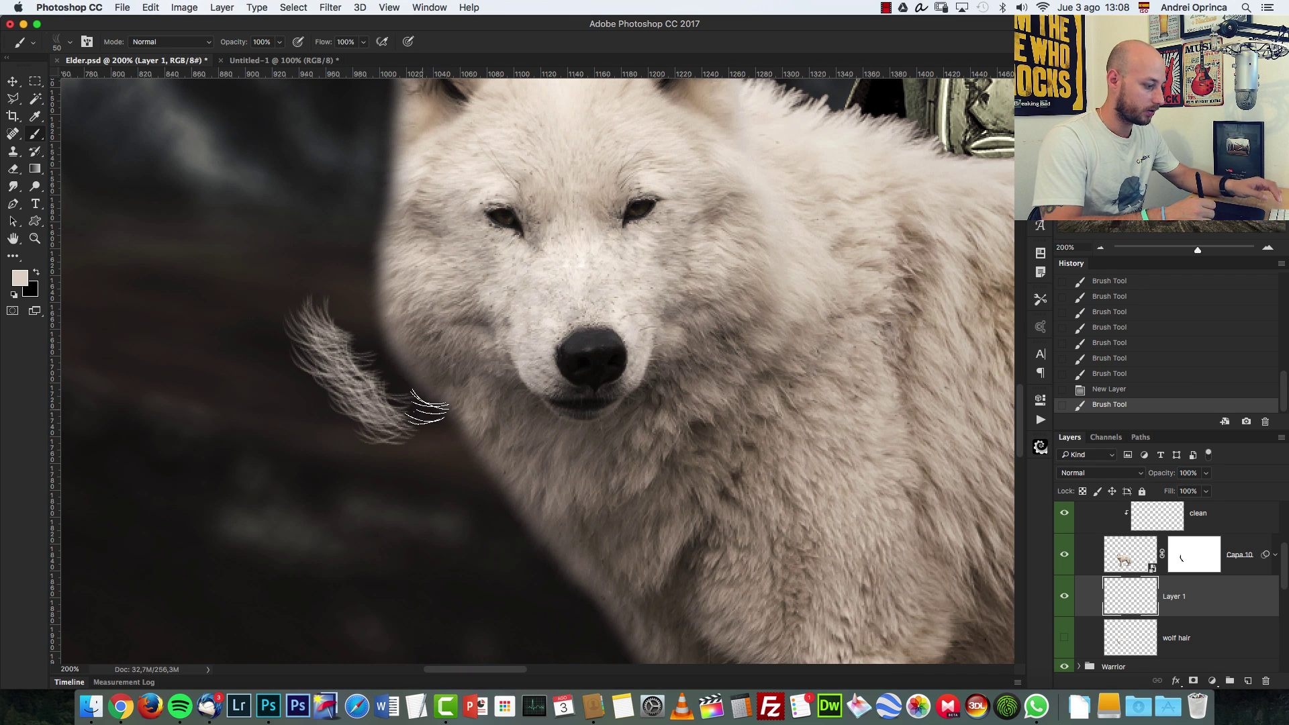
pyautogui.press('super+z')
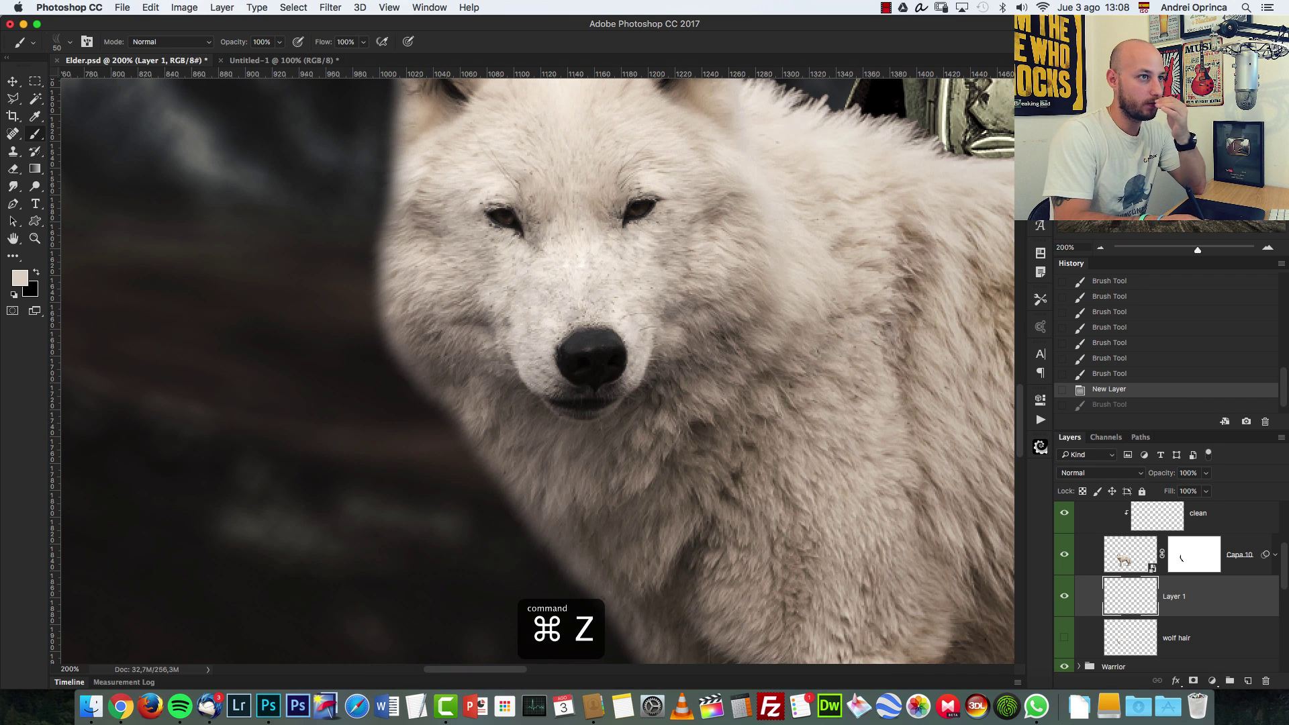
# Turn on Flip Y Jitter in Shape Dynamics and test a strand on the muzzle
pyautogui.press('F5')
pyautogui.doubleClick(899, 113)
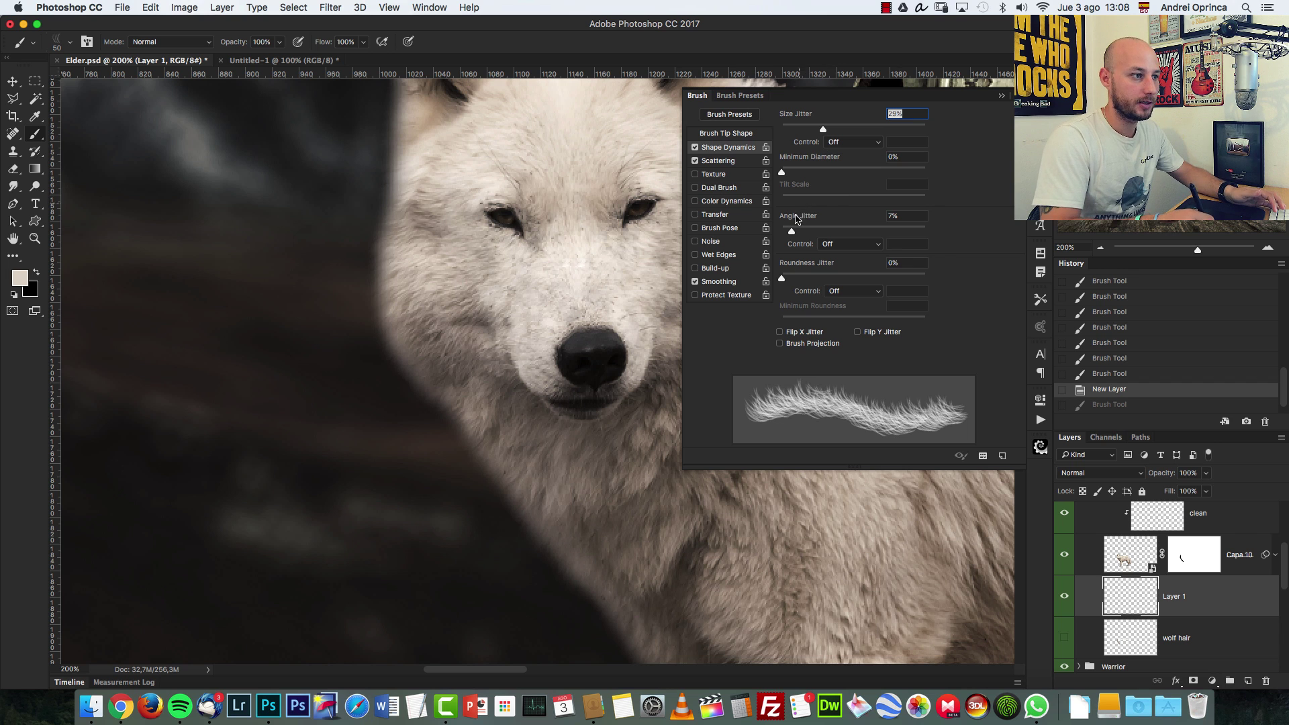
pyautogui.click(859, 332)
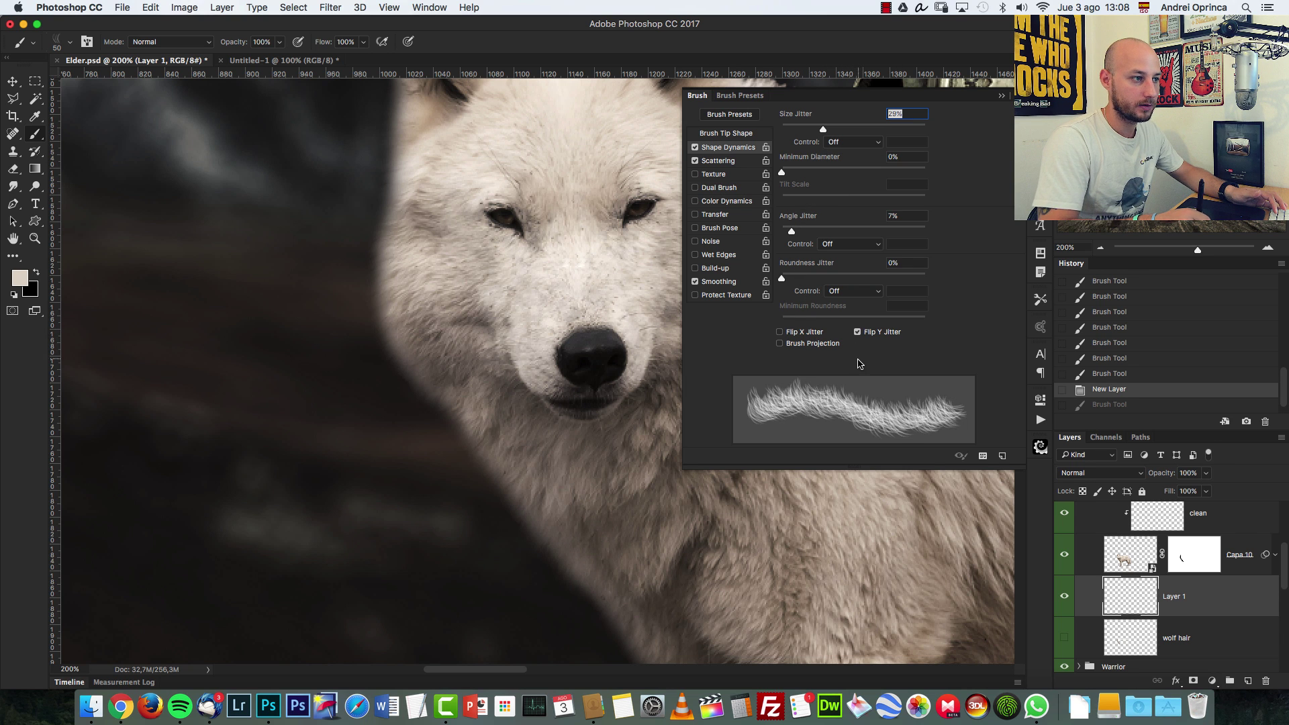
pyautogui.moveTo(586, 313); pyautogui.dragTo(622, 324)
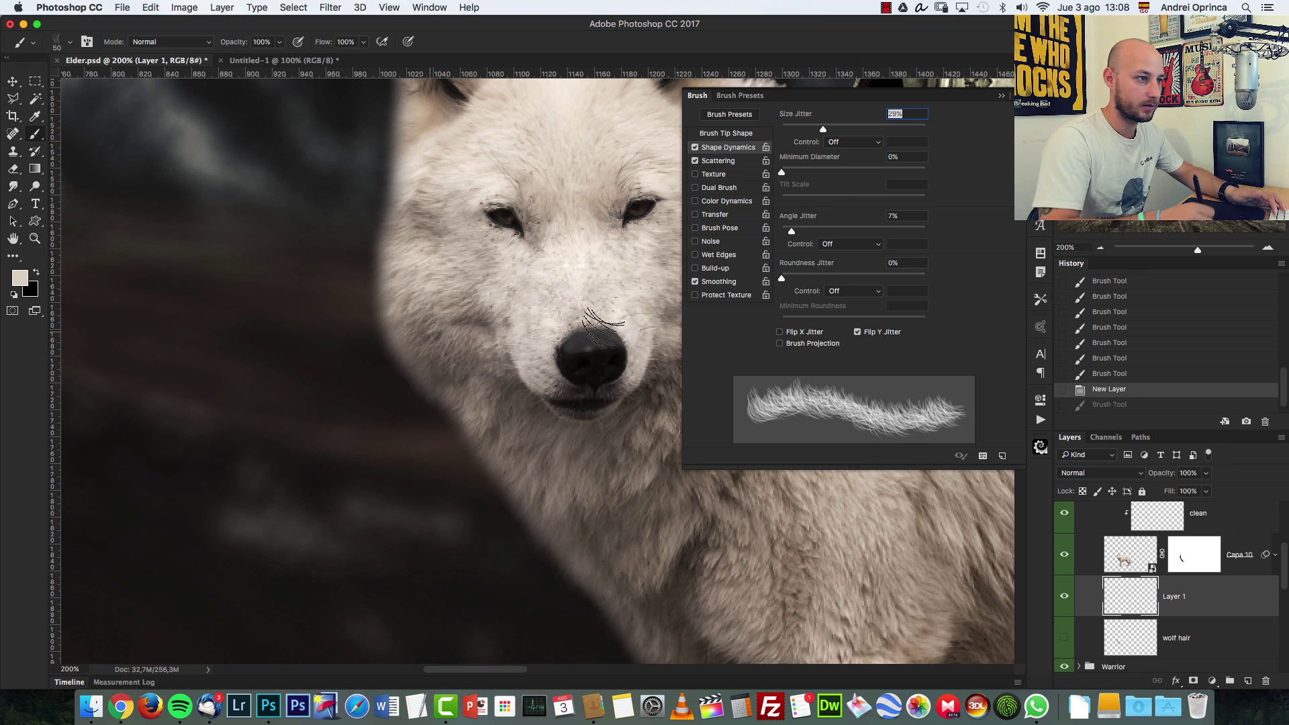
# Rotate the fur brush tip to a -65° angle and verify it in Brush Tip Shape
pyautogui.rightClick(457, 307)
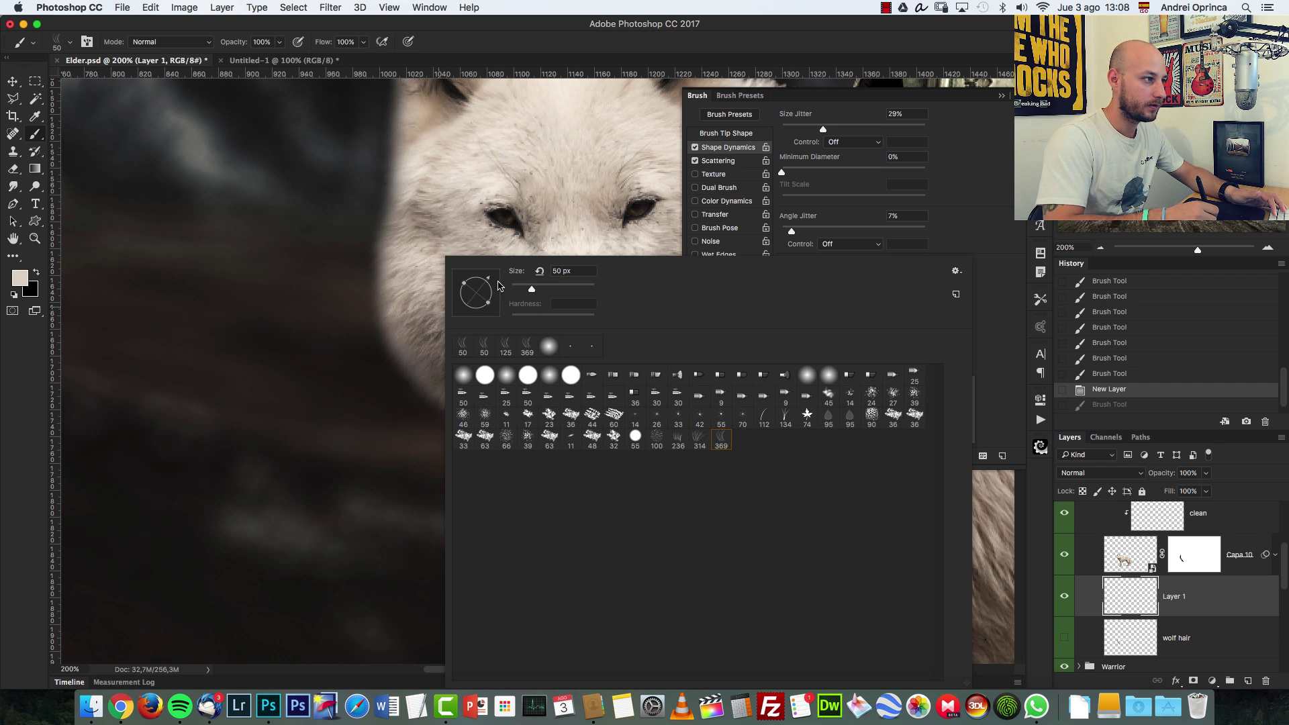
pyautogui.click(1003, 99)
pyautogui.rightClick(395, 316)
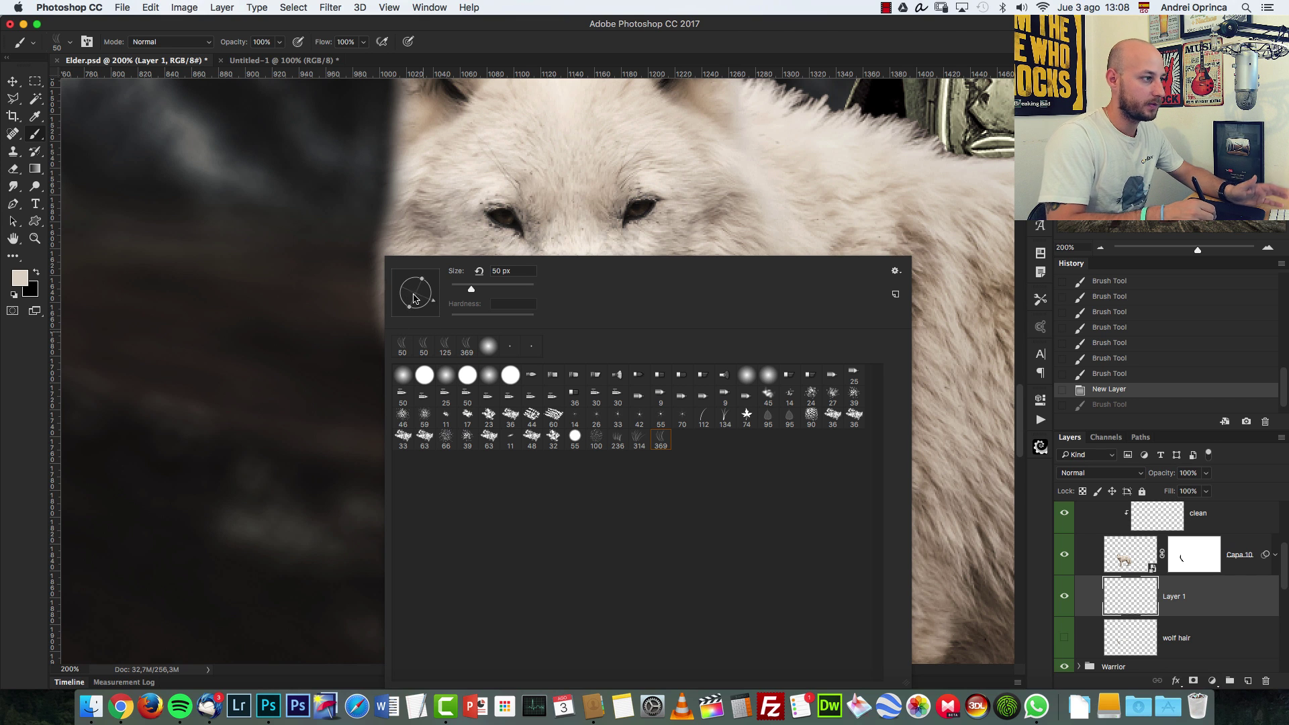
pyautogui.moveTo(425, 311)
pyautogui.mouseDown()
pyautogui.moveTo(366, 302)
pyautogui.moveTo(388, 294)
pyautogui.mouseUp()
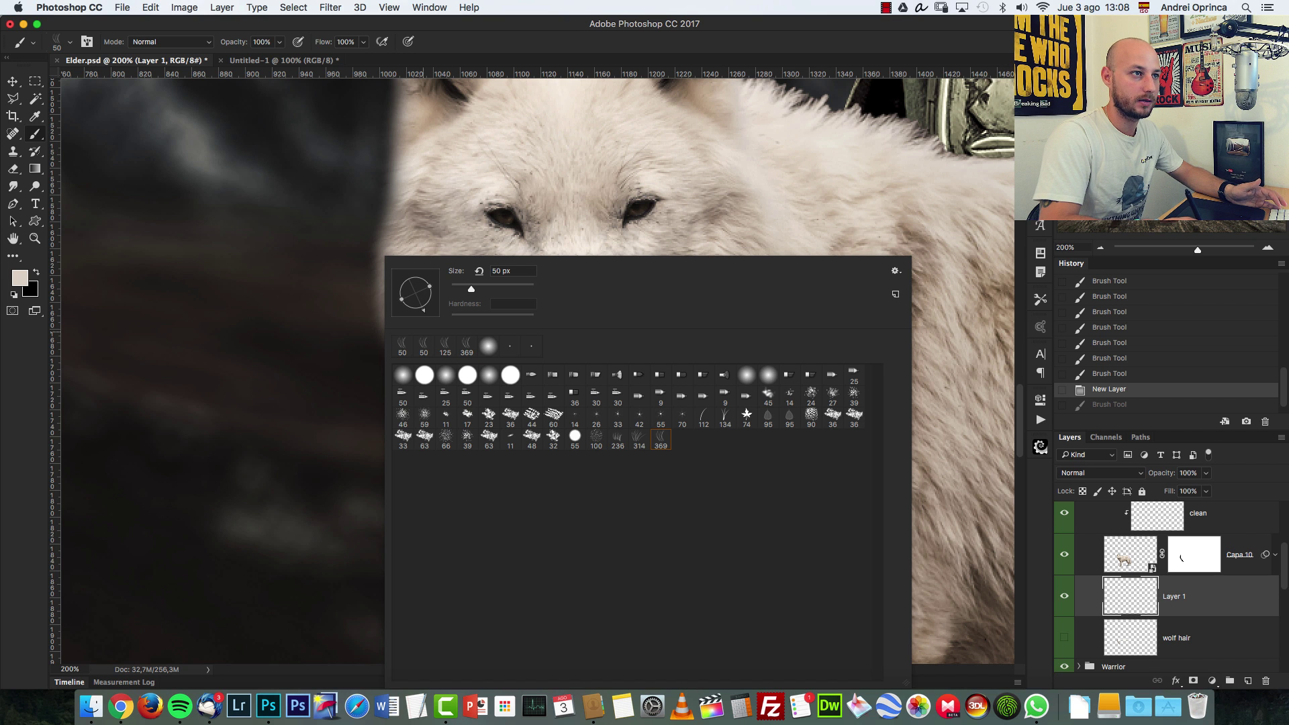
pyautogui.press('F5')
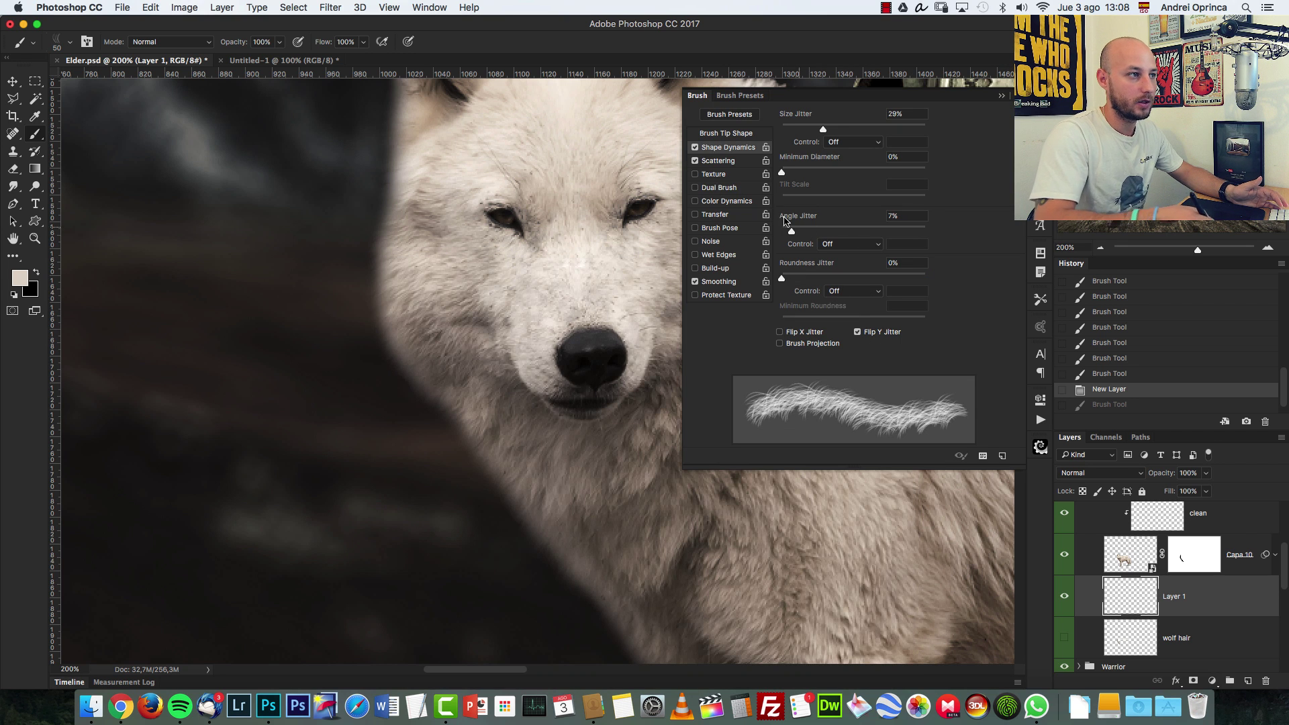
pyautogui.click(732, 133)
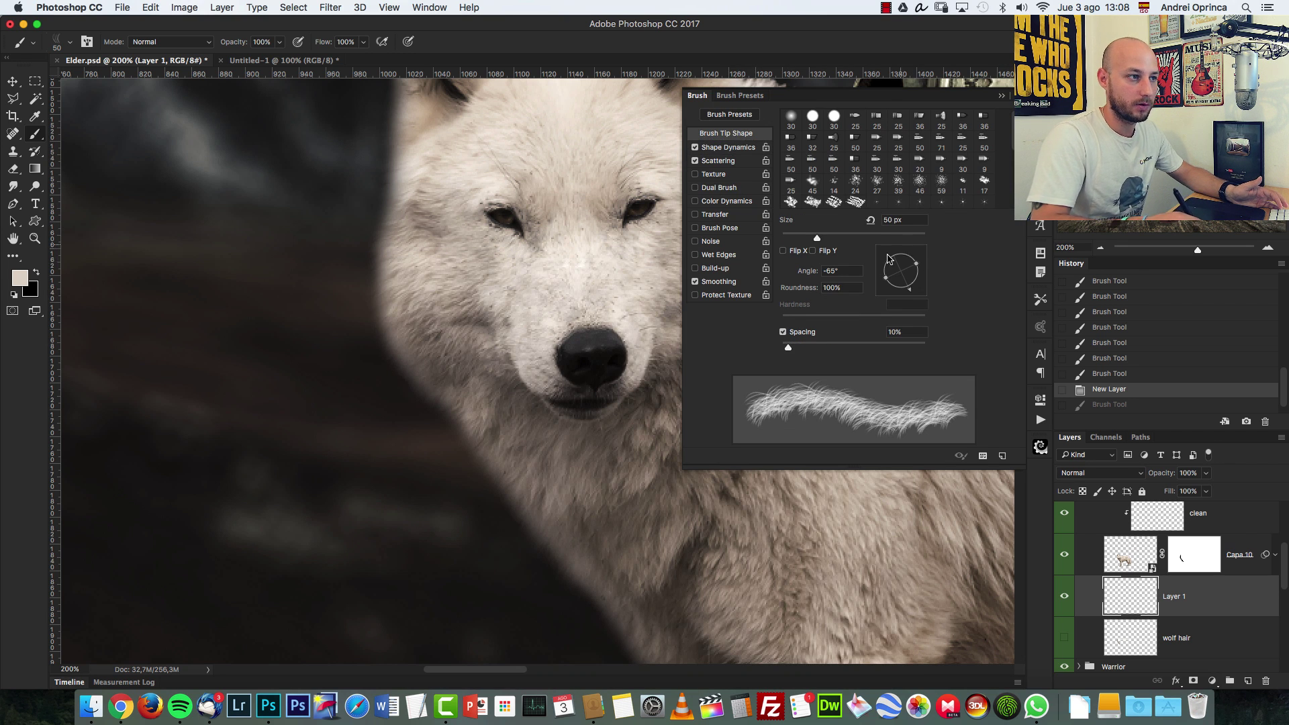
# Enlarge the brush to 70 px and stamp four fur strands along the wolf's chest
pyautogui.click(1004, 96)
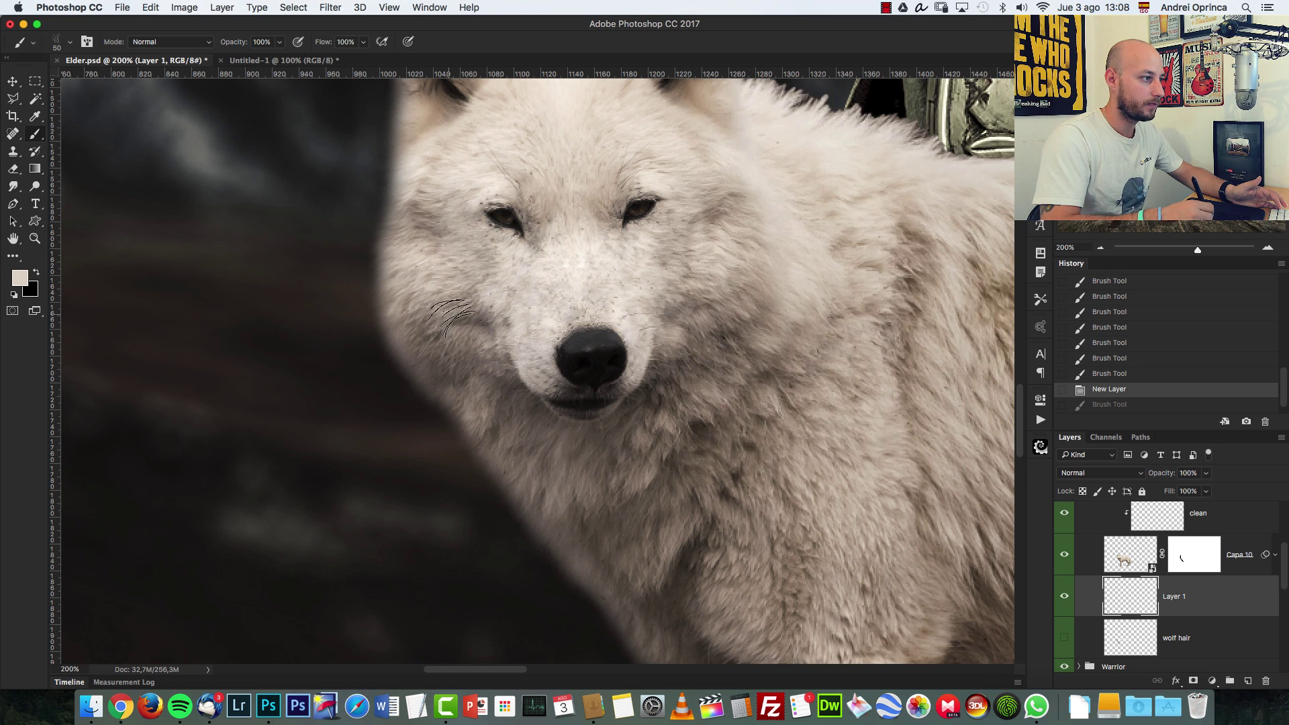
pyautogui.rightClick(450, 315)
pyautogui.click(423, 366)
pyautogui.press('super+z')
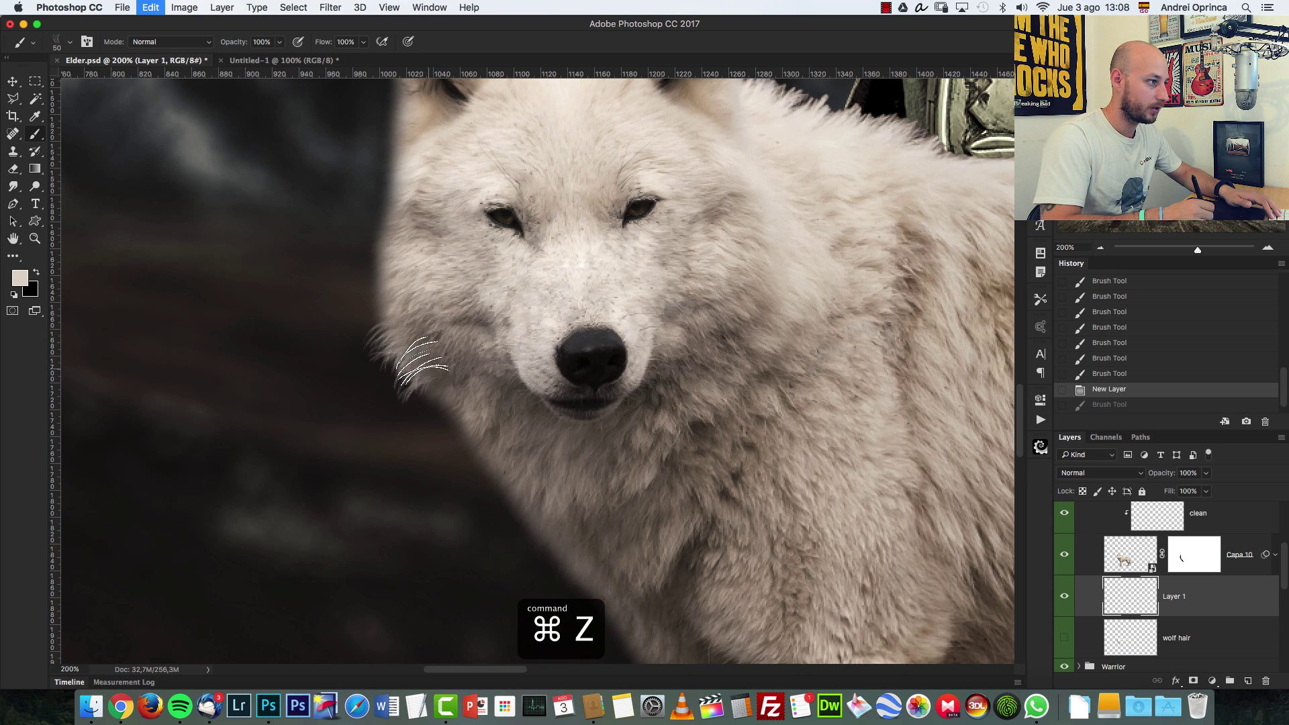
pyautogui.click(459, 373)
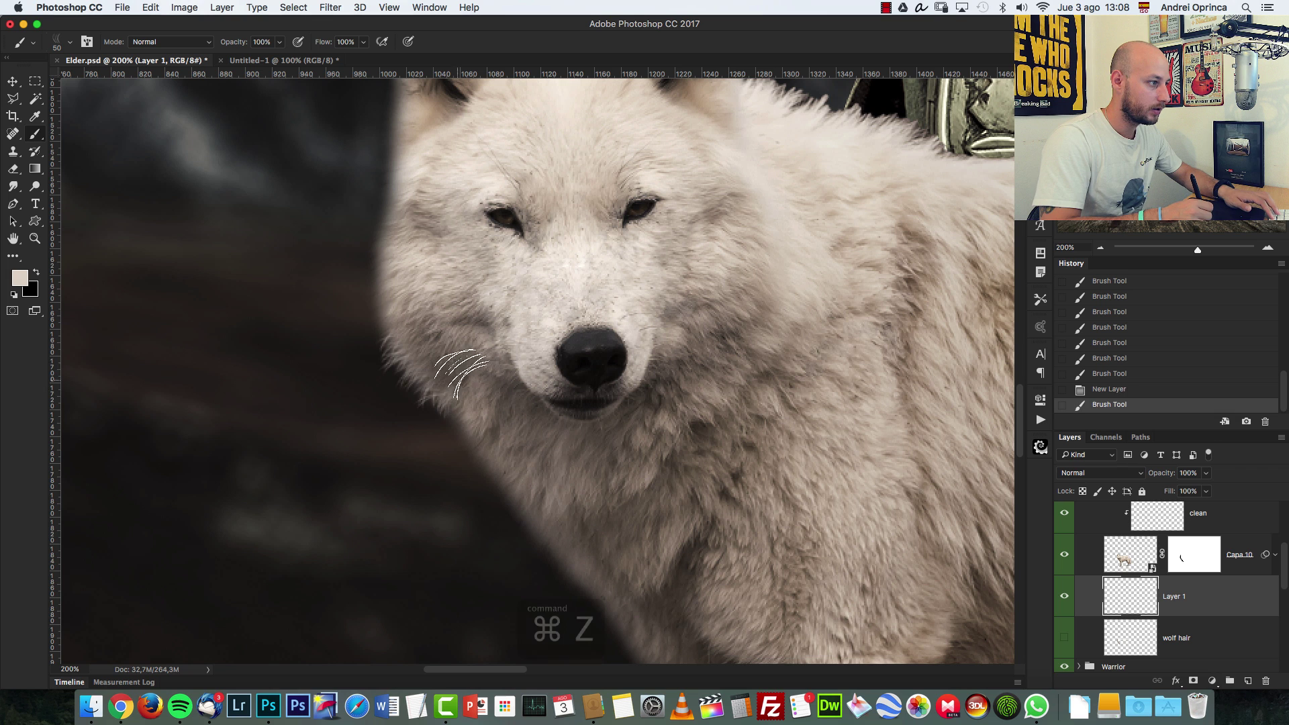
pyautogui.press('super+z')
pyautogui.press(']')
pyautogui.press(']')
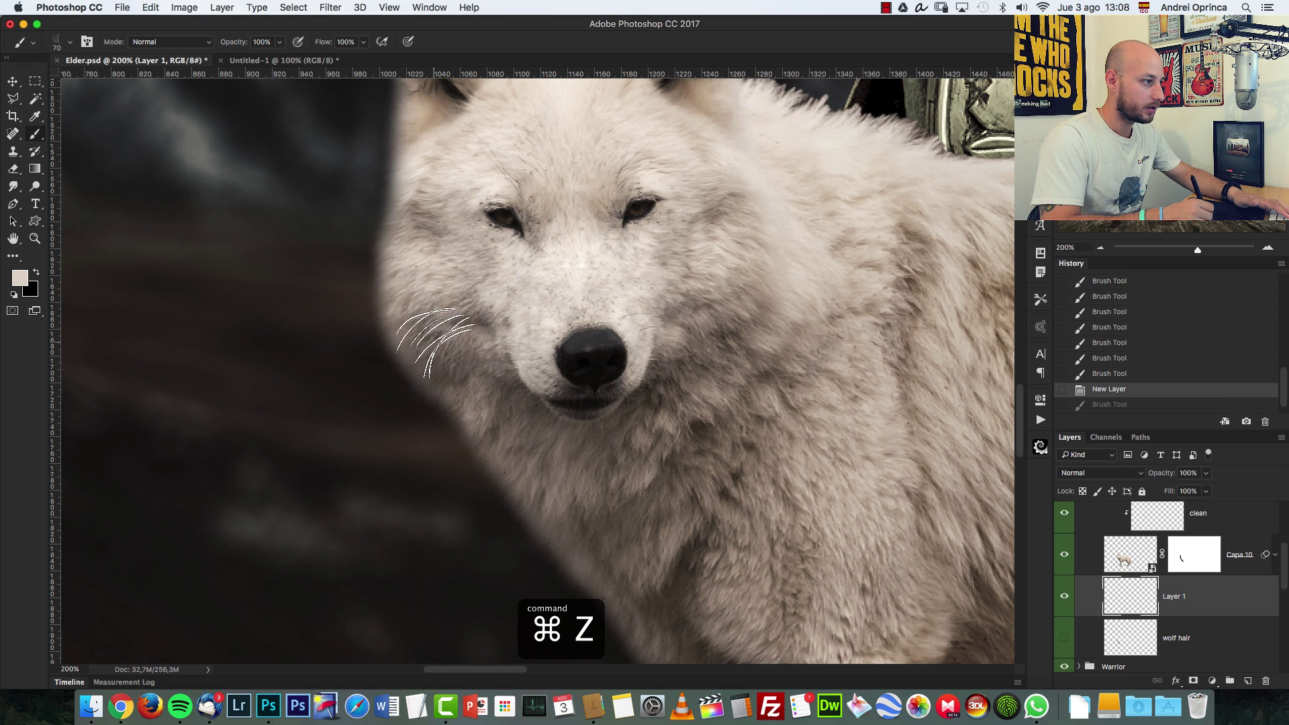
pyautogui.click(457, 409)
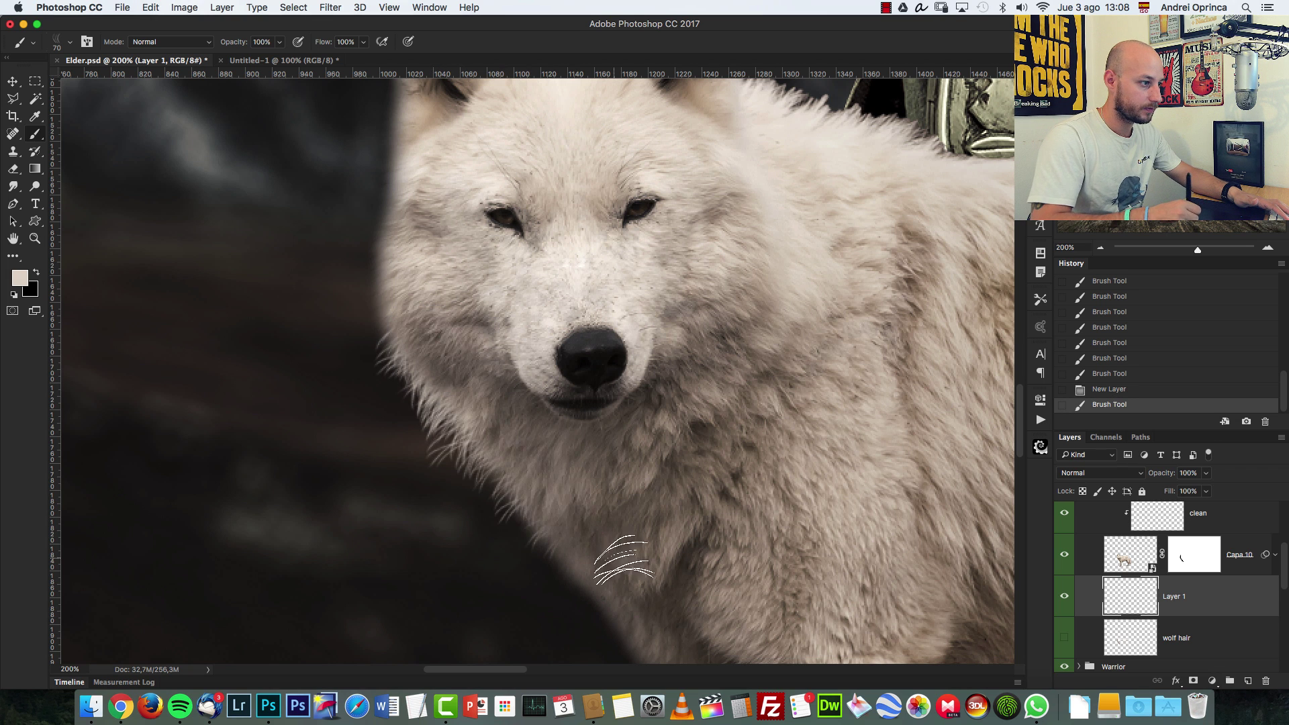
pyautogui.click(503, 433)
pyautogui.click(527, 463)
pyautogui.click(514, 510)
# Stamp fur strands along the wolf's throat edge, jaw and cheek
pyautogui.moveTo(662, 559); pyautogui.dragTo(605, 371)
pyautogui.click(584, 389)
pyautogui.click(558, 403)
pyautogui.keyDown('alt'); pyautogui.click(551, 379); pyautogui.keyUp('alt')
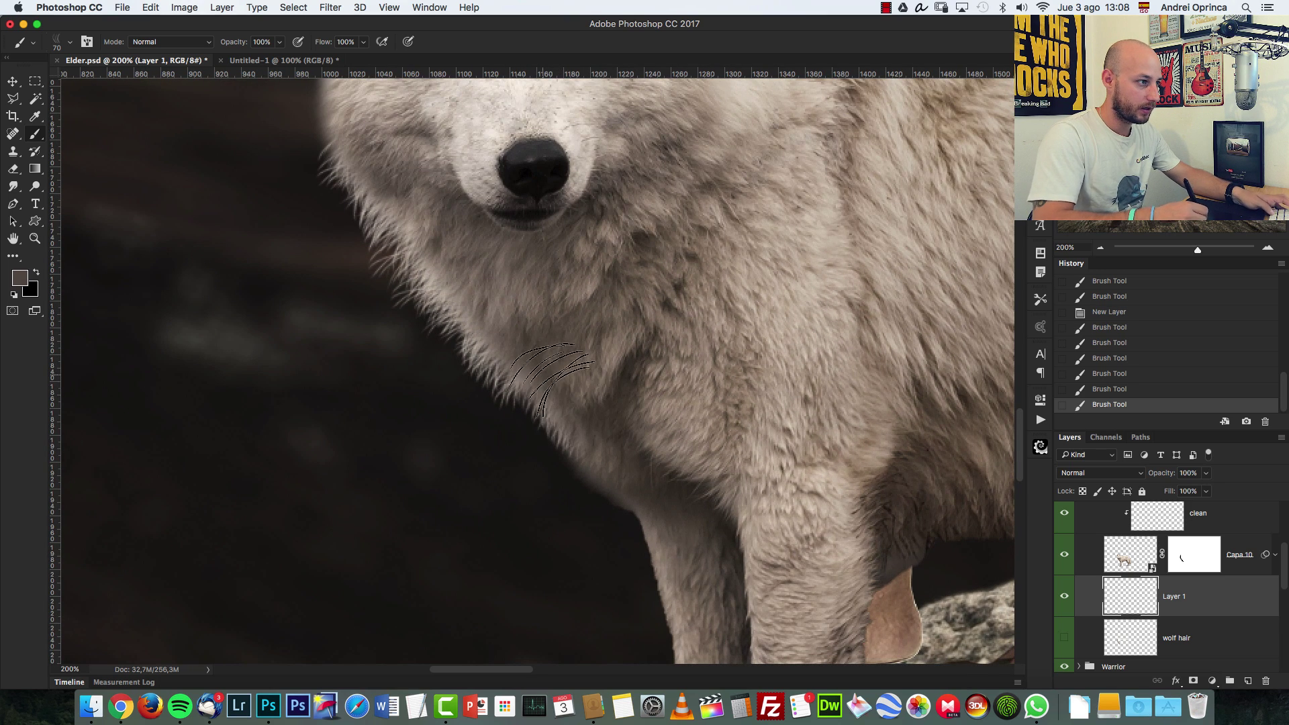
pyautogui.click(570, 403)
pyautogui.moveTo(503, 303); pyautogui.dragTo(566, 398)
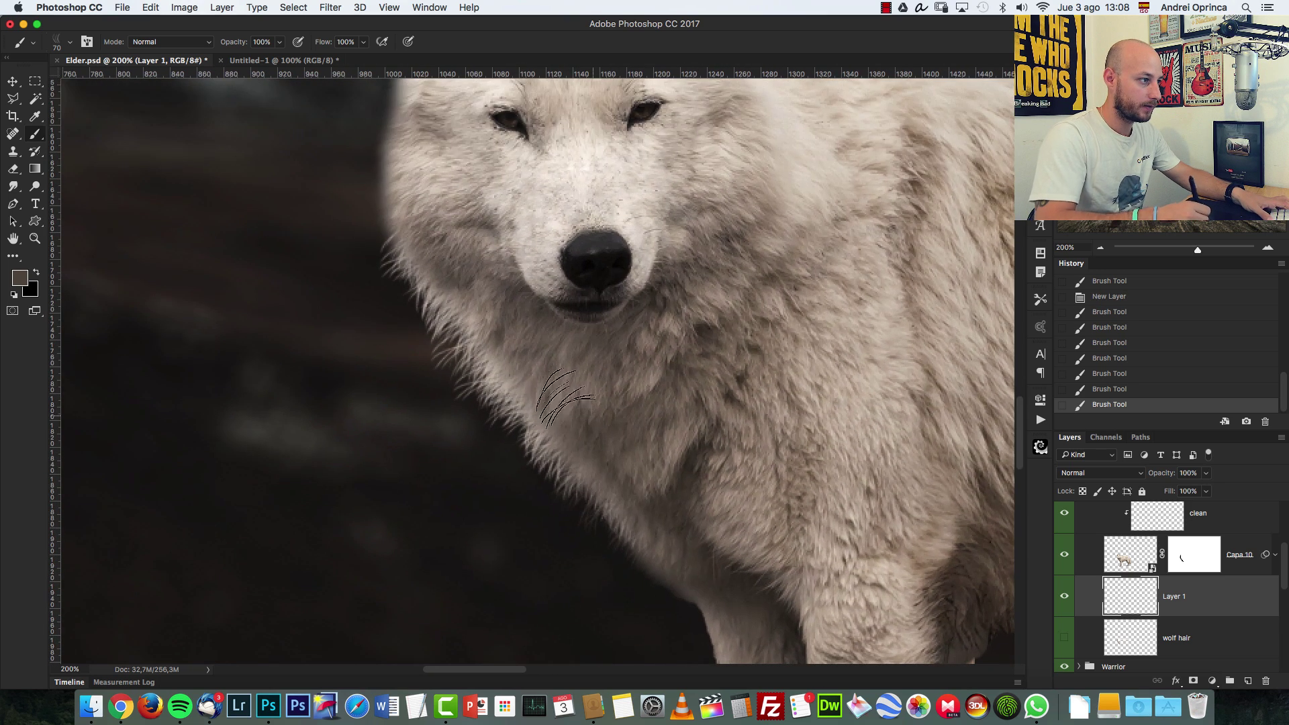
pyautogui.click(416, 249)
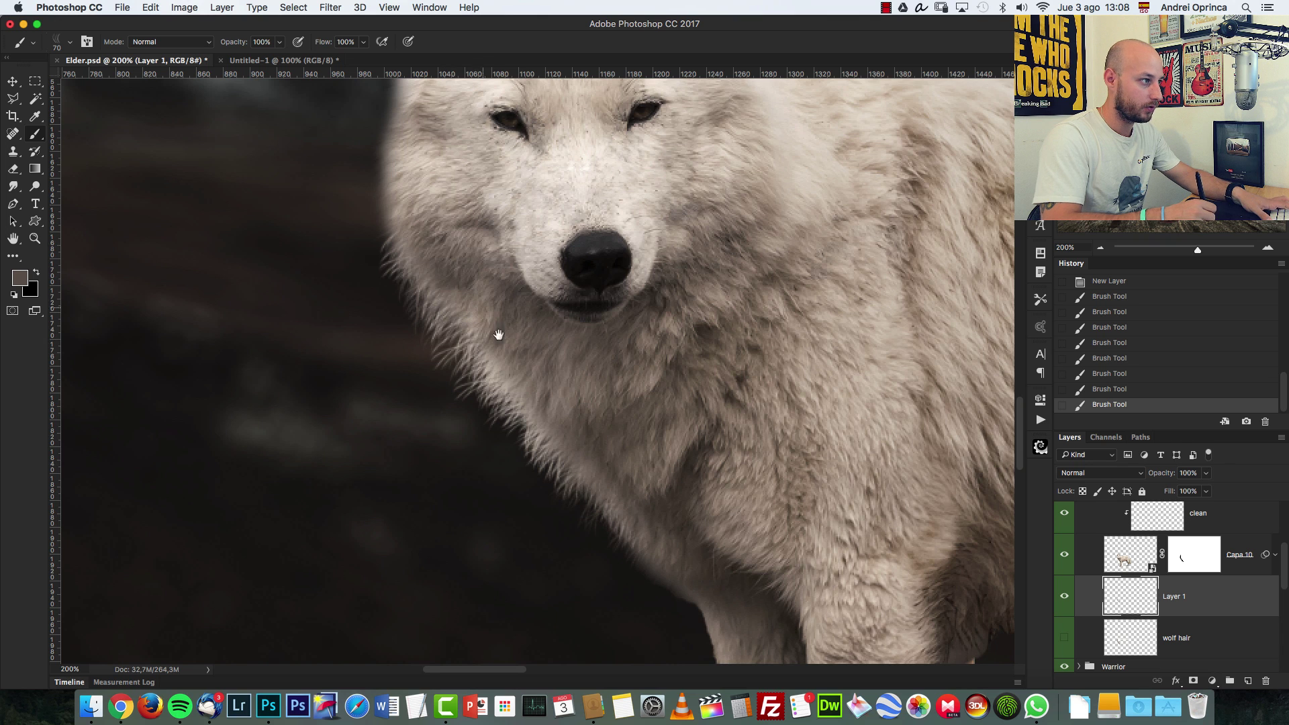
pyautogui.moveTo(498, 335); pyautogui.dragTo(552, 419)
pyautogui.click(459, 263)
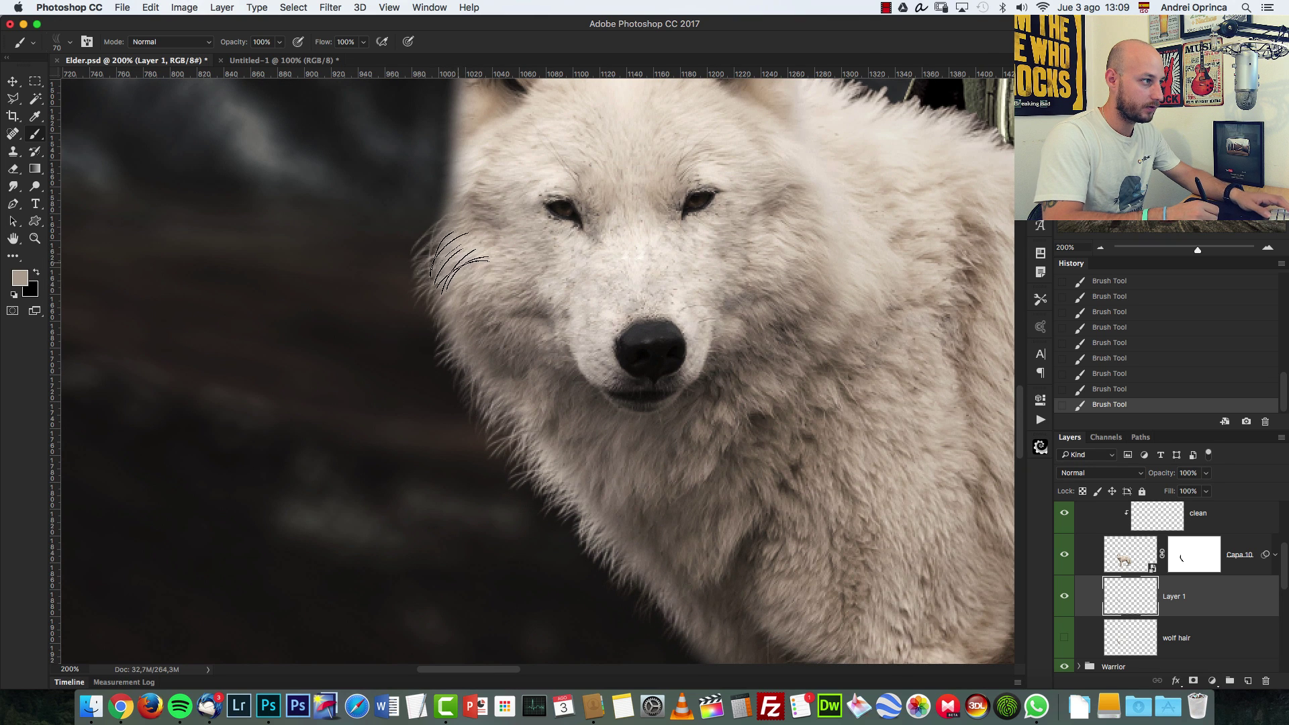
# Paint wispy fur along the left cheek and ear edges at 50 then 30 px
pyautogui.press('[')
pyautogui.press('[')
pyautogui.moveTo(489, 250); pyautogui.dragTo(520, 377)
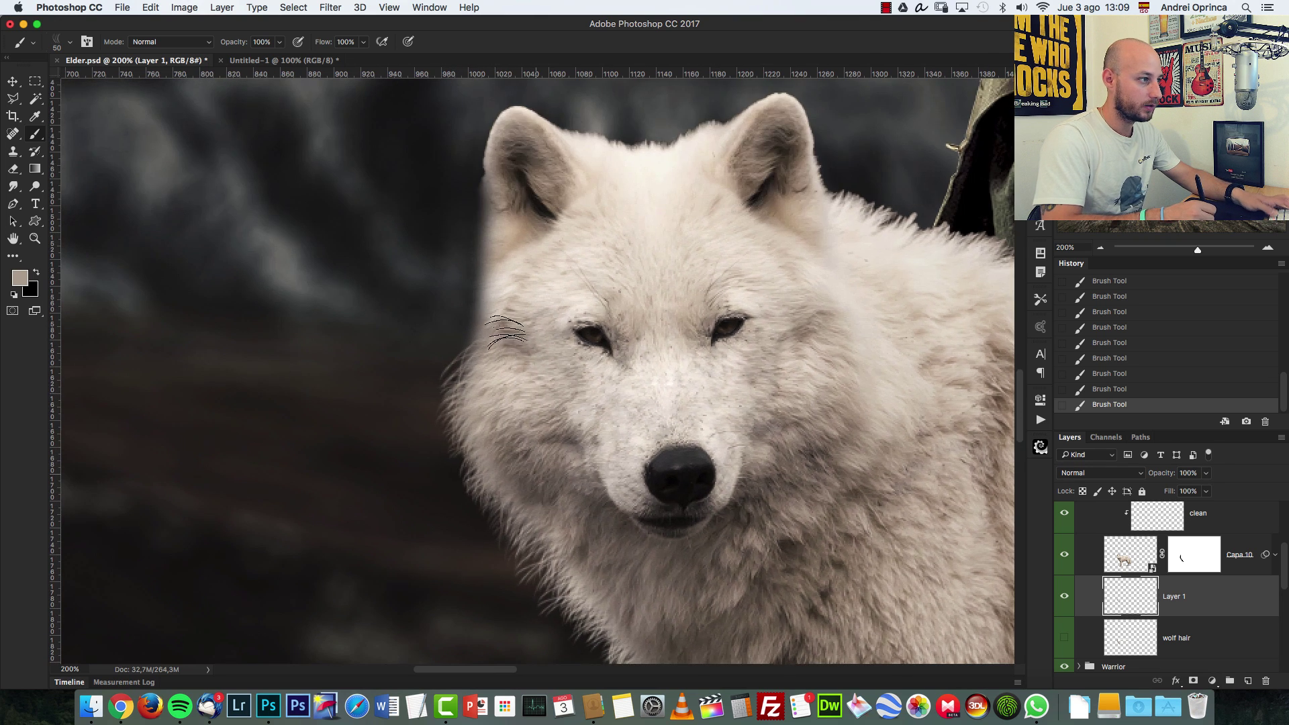
pyautogui.moveTo(496, 261); pyautogui.dragTo(454, 376)
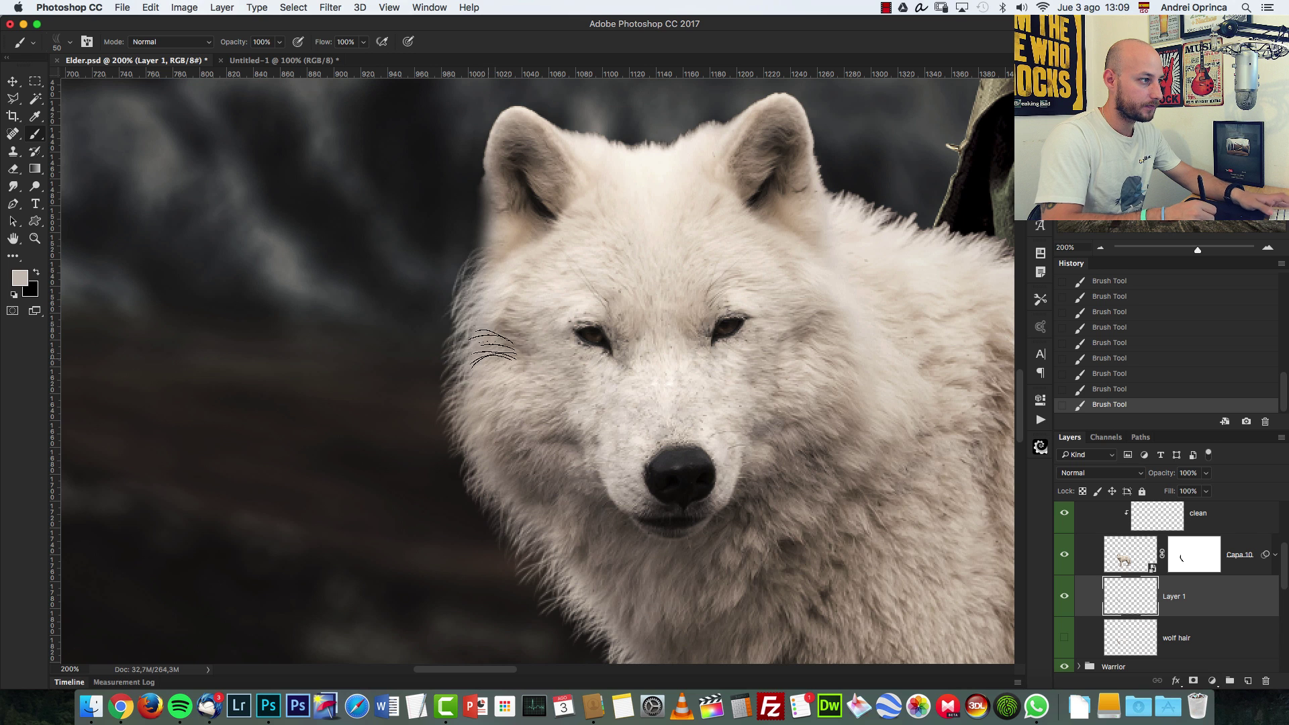
pyautogui.press('[')
pyautogui.press('[')
pyautogui.moveTo(497, 251); pyautogui.dragTo(483, 354)
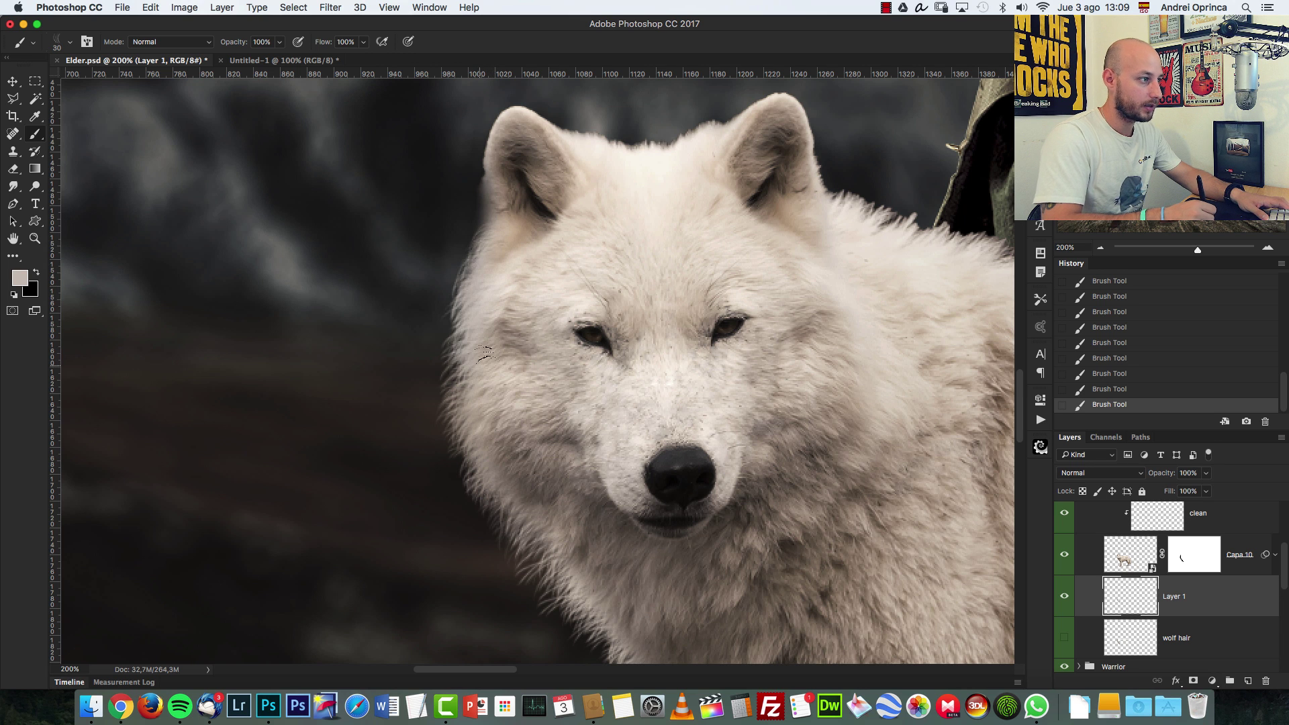
pyautogui.moveTo(488, 187); pyautogui.dragTo(495, 248)
# Undo and redo the last two fur strokes, enlarge the brush to 40, and review at 100%
pyautogui.press('super+1')
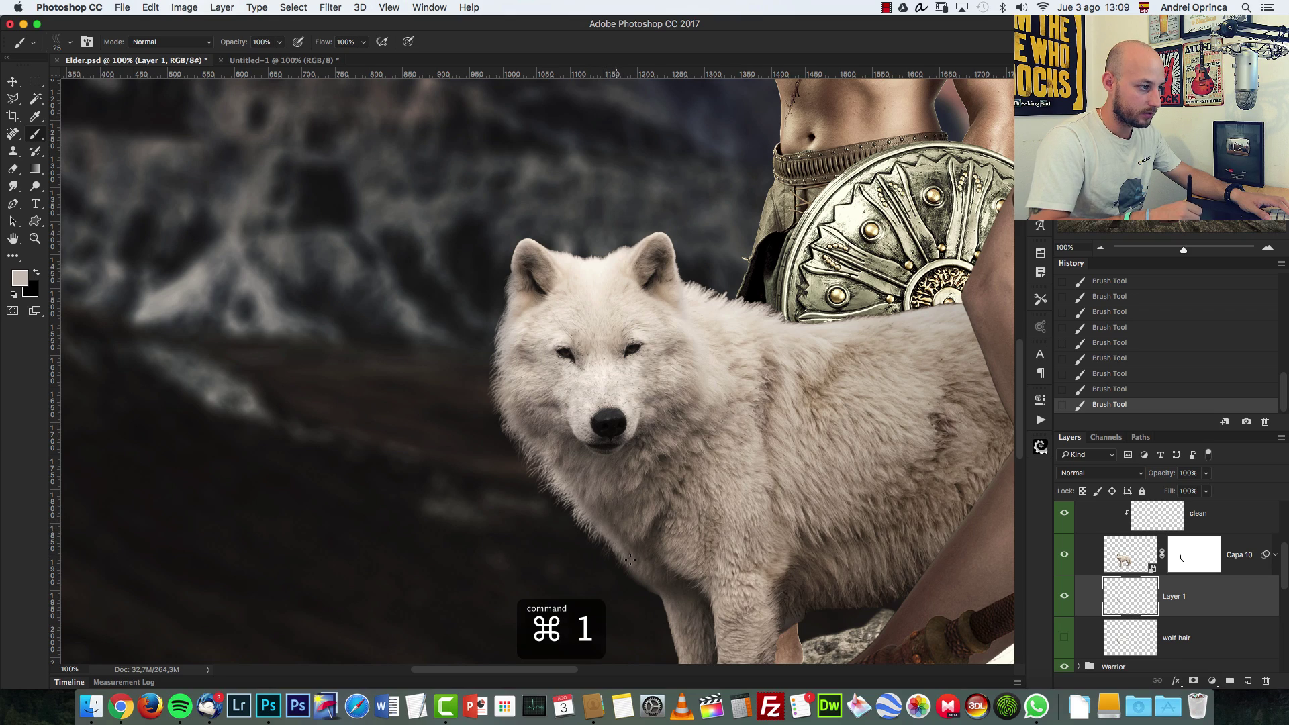
pyautogui.press('alt+super+z')
pyautogui.press('alt+super+z')
pyautogui.press('super+plus')
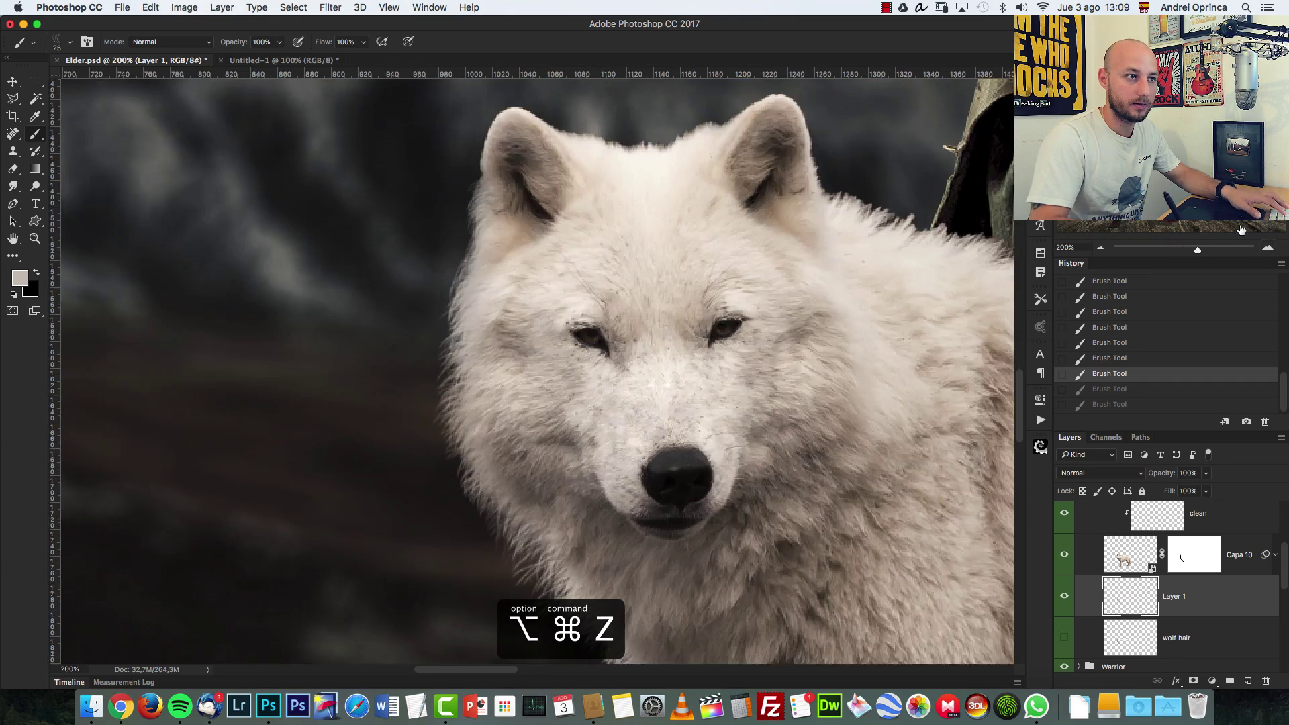
pyautogui.scroll(-10, 594, 336)
pyautogui.scroll(3, 630, 376)
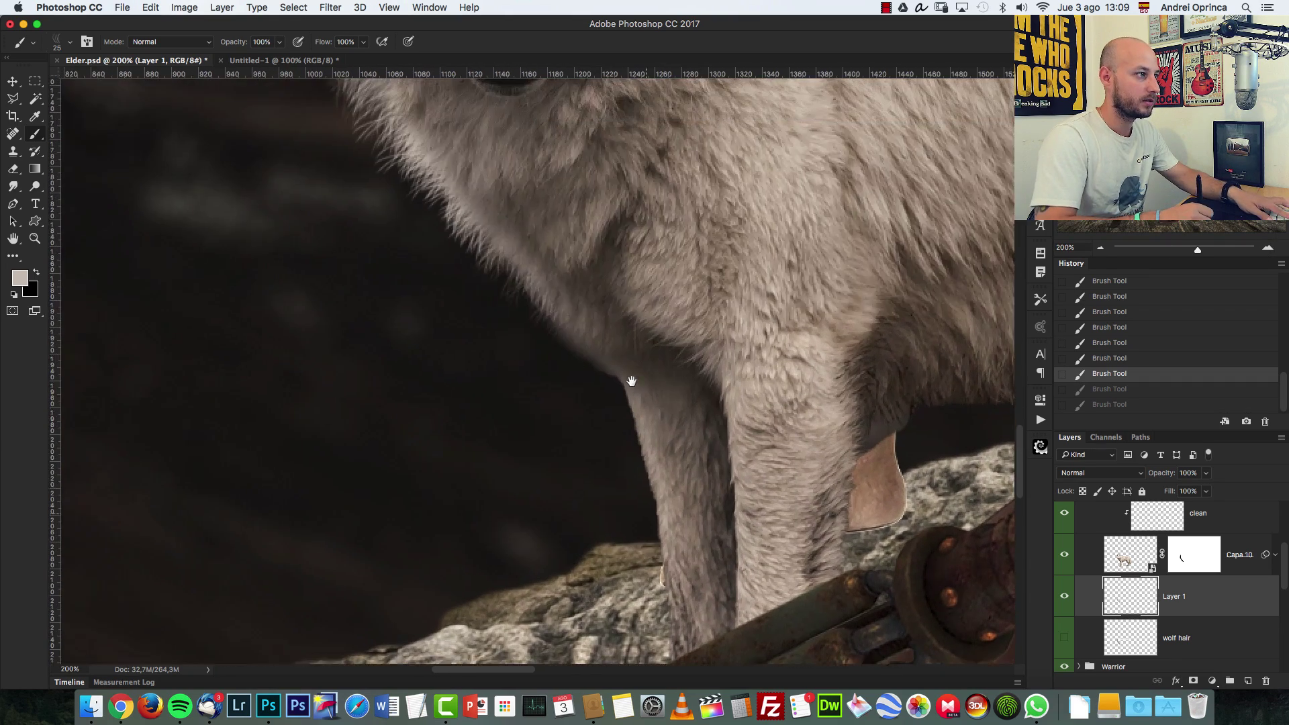
pyautogui.press('shift+super+z')
pyautogui.press('shift+super+z')
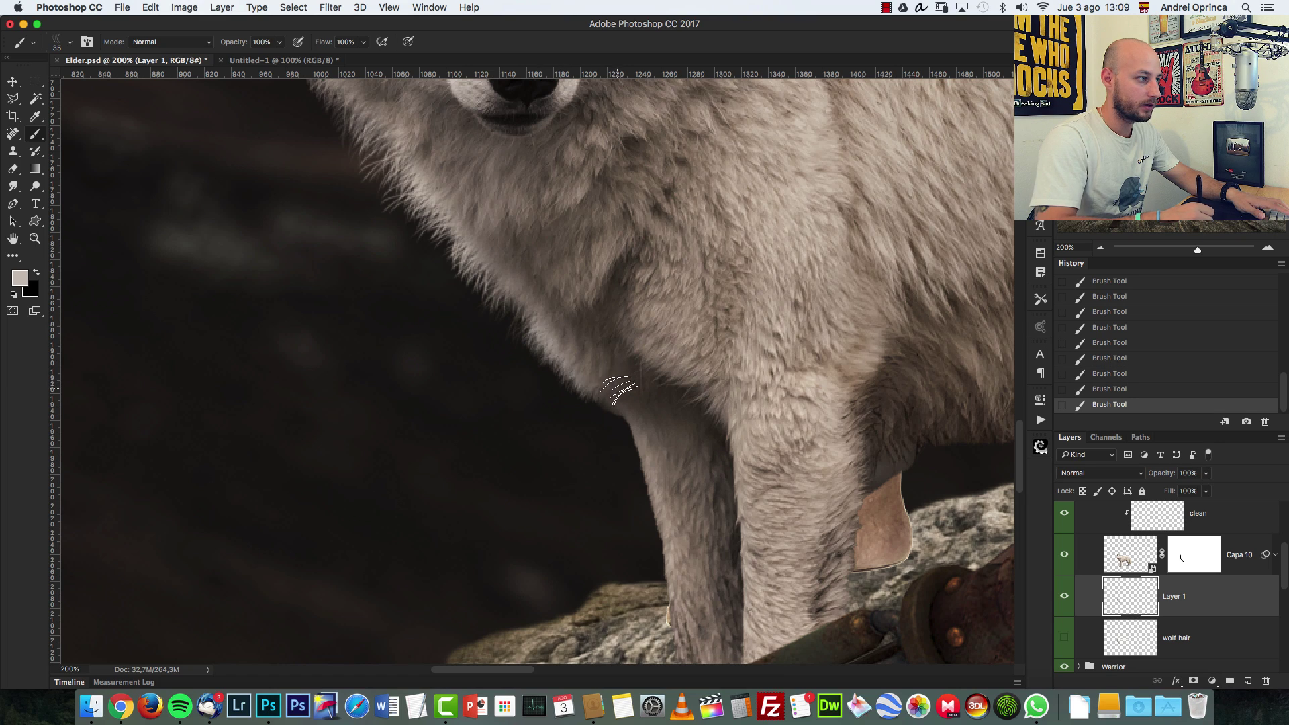
pyautogui.moveTo(519, 280); pyautogui.dragTo(599, 370)
pyautogui.scroll(3, 599, 370)
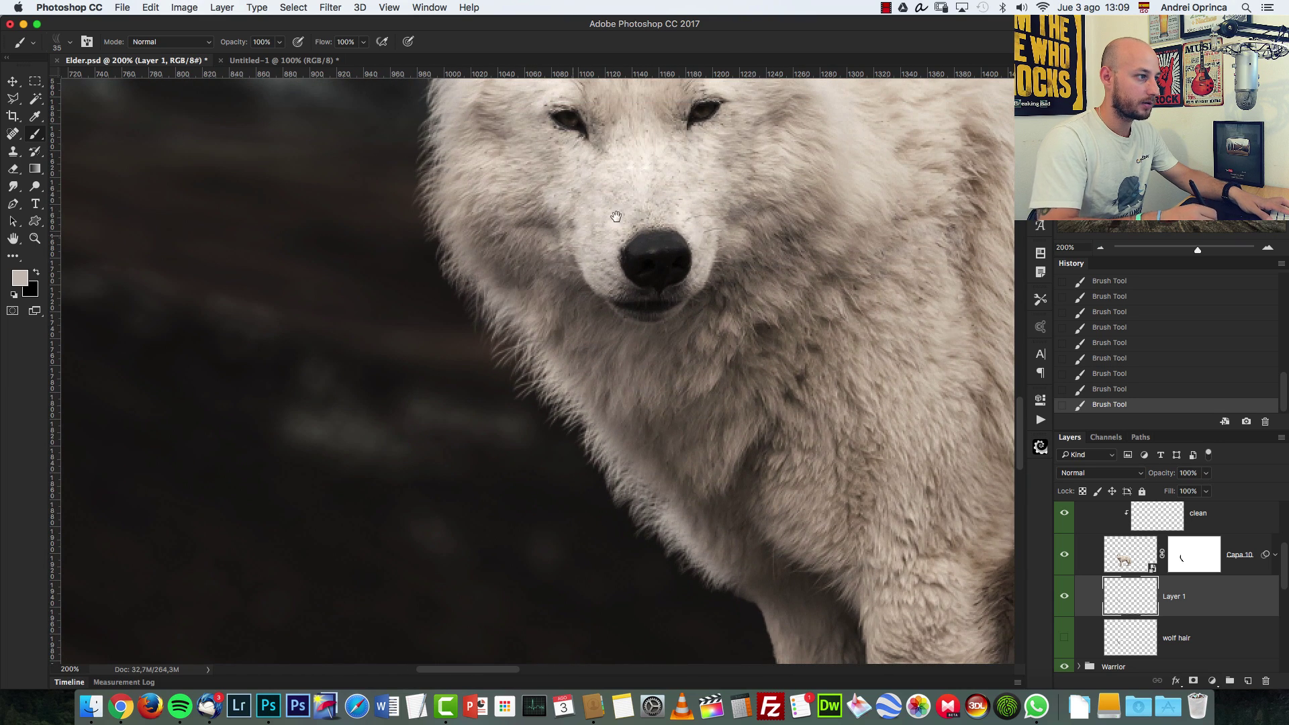
pyautogui.scroll(8, 587, 382)
pyautogui.hscroll(4, 587, 383)
pyautogui.press(']')
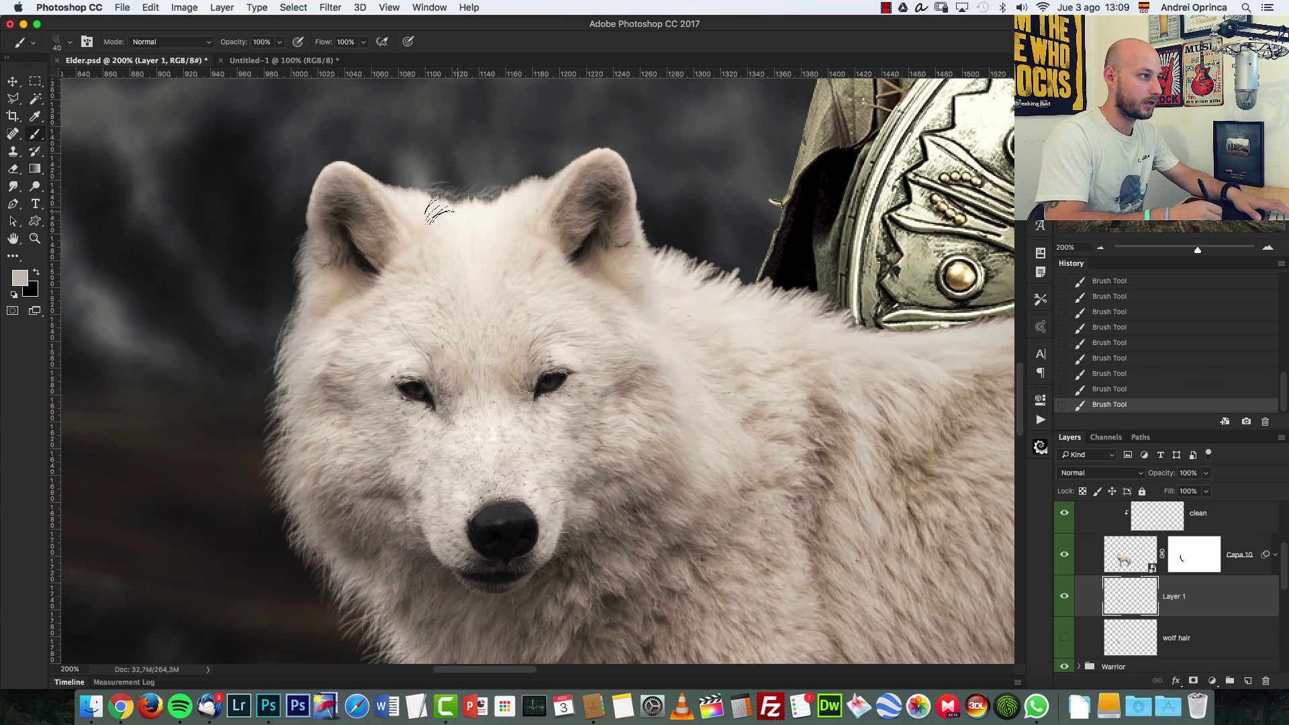
pyautogui.press('super+1')
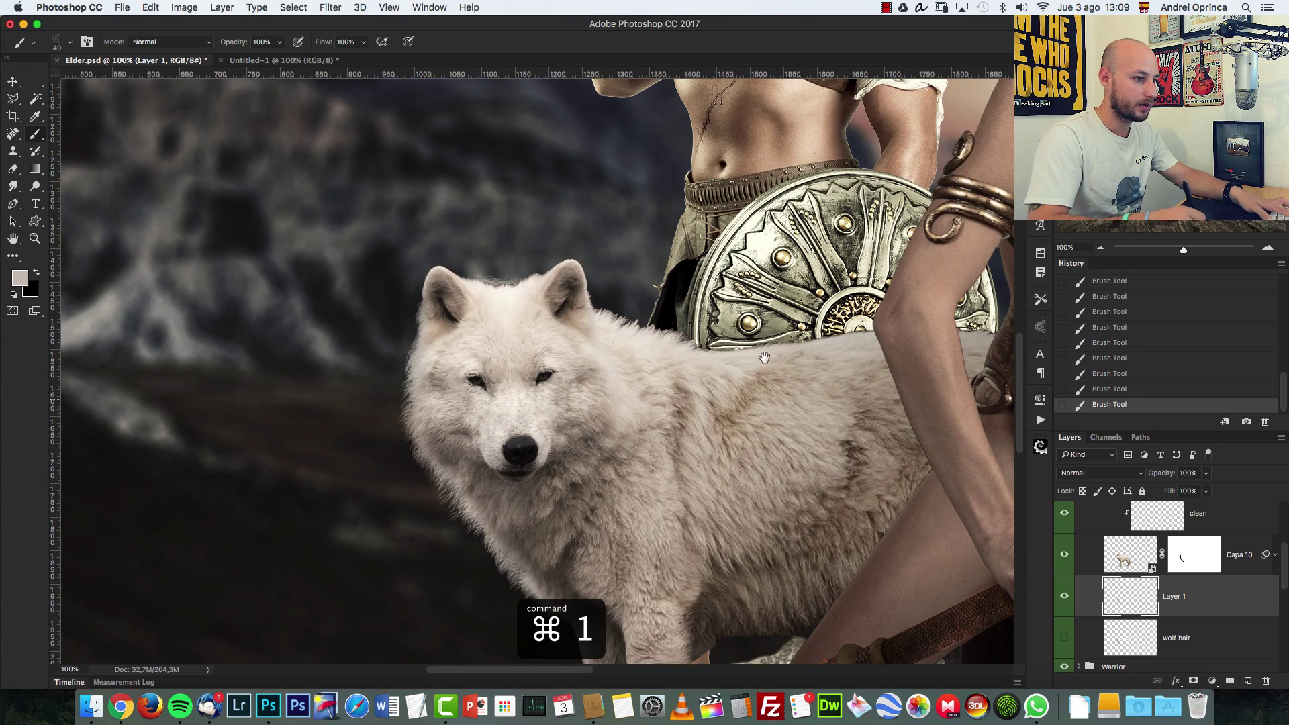
pyautogui.scroll(-4, 627, 281)
pyautogui.hscroll(2, 628, 281)
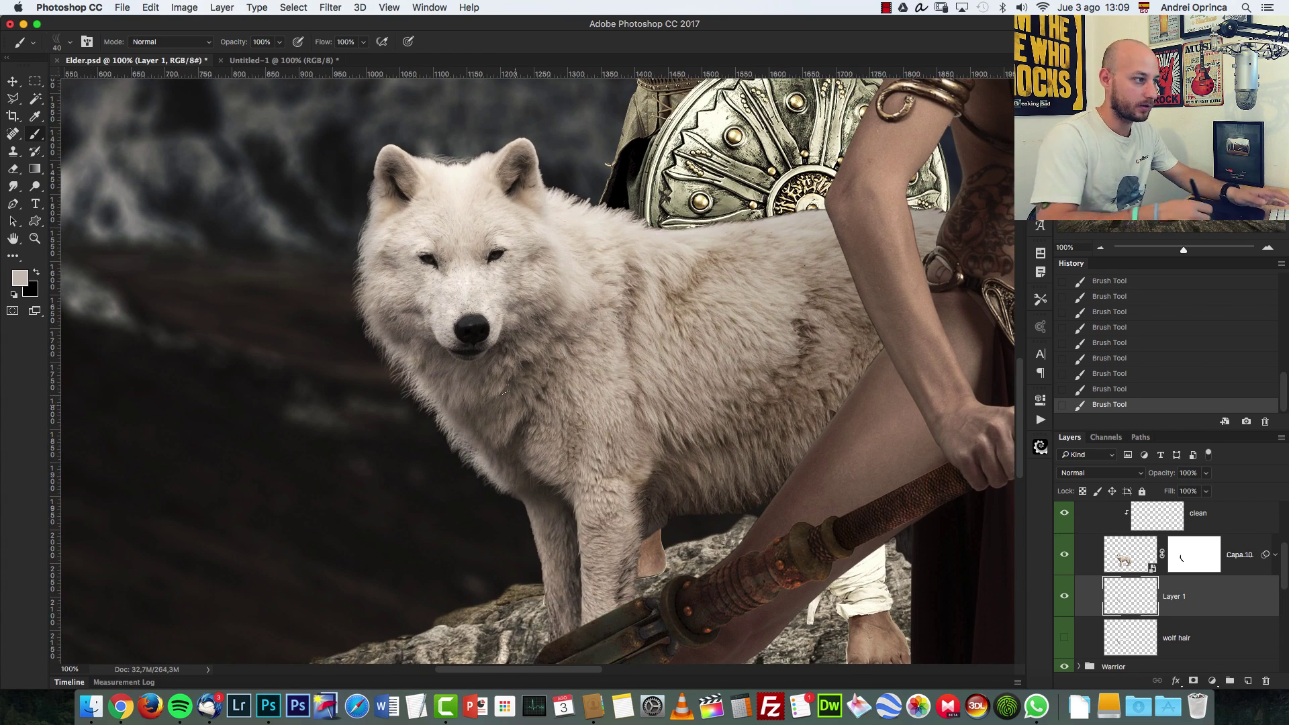
# Toggle Layer 1, wolf hair and Capa 10's mask to compare edges, then dismiss Layer Style
pyautogui.click(1066, 596)
pyautogui.keyDown('shift'); pyautogui.click(1172, 554); pyautogui.keyUp('shift')
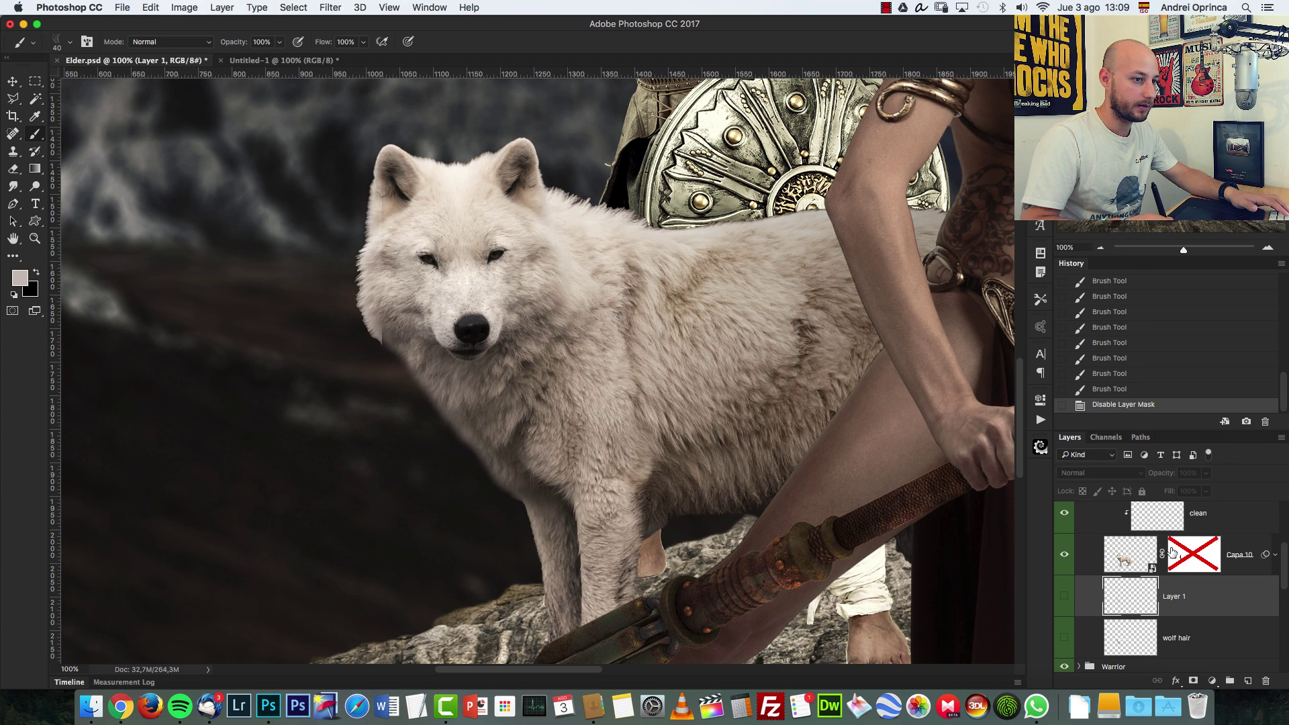
pyautogui.keyDown('shift'); pyautogui.click(1179, 552); pyautogui.keyUp('shift')
pyautogui.click(1065, 596)
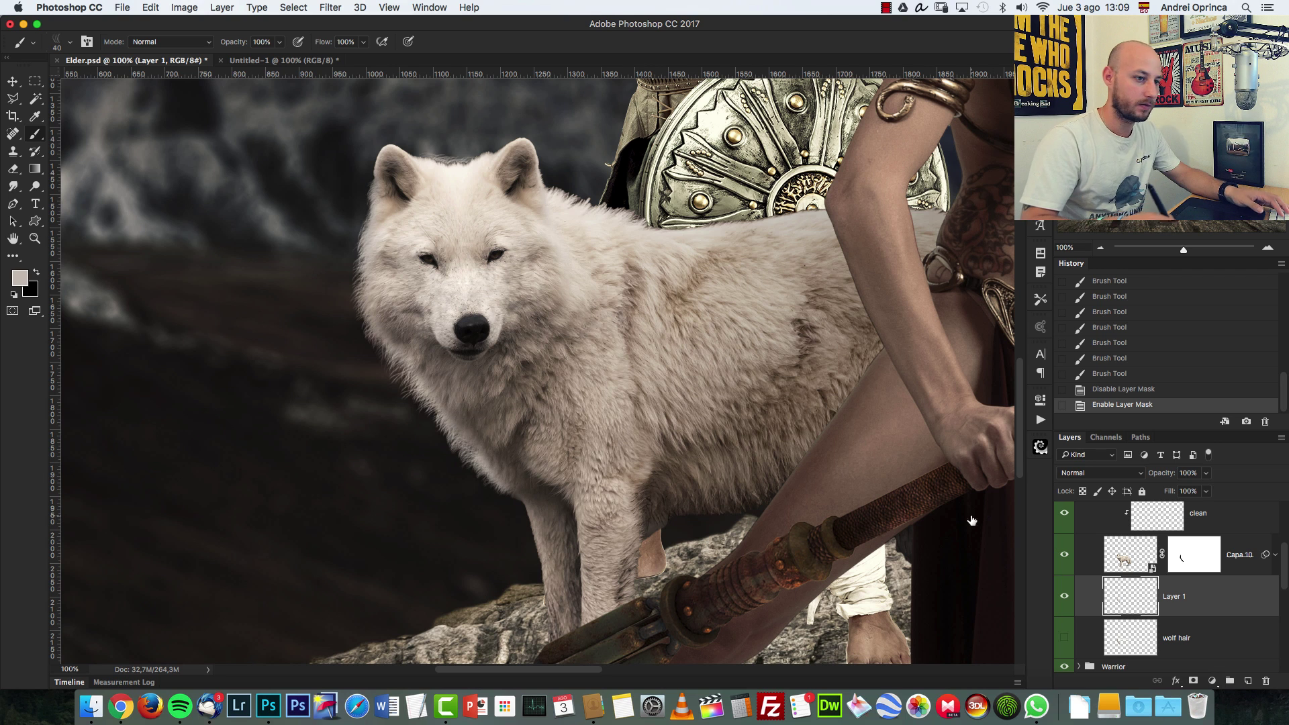
pyautogui.click(1065, 597)
pyautogui.click(1068, 636)
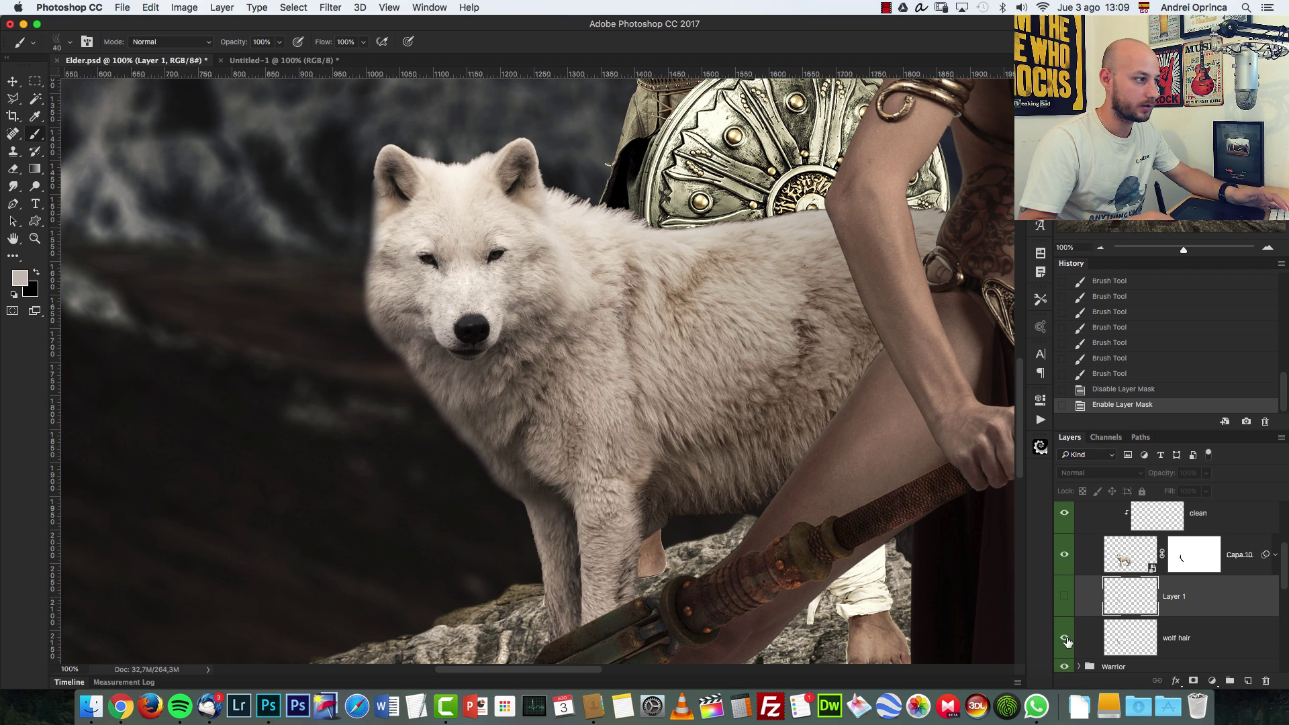
pyautogui.click(1065, 636)
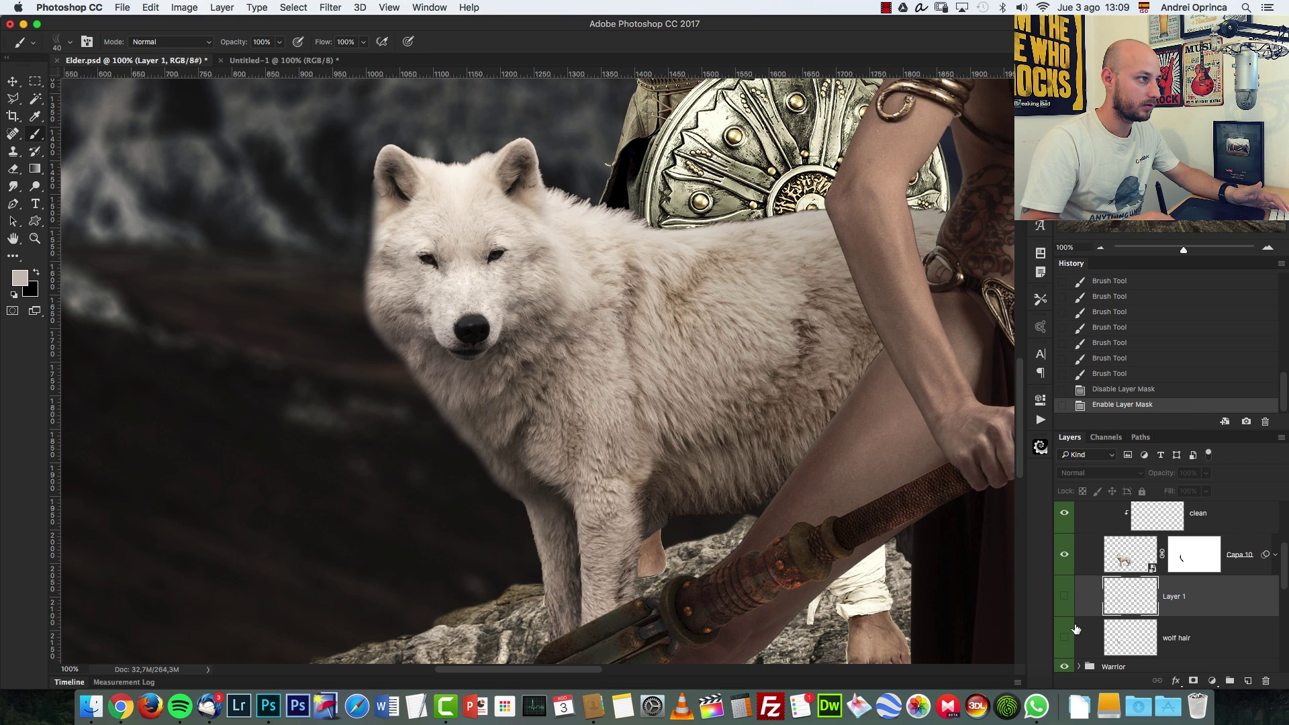
pyautogui.doubleClick(1085, 628)
pyautogui.press('Escape')
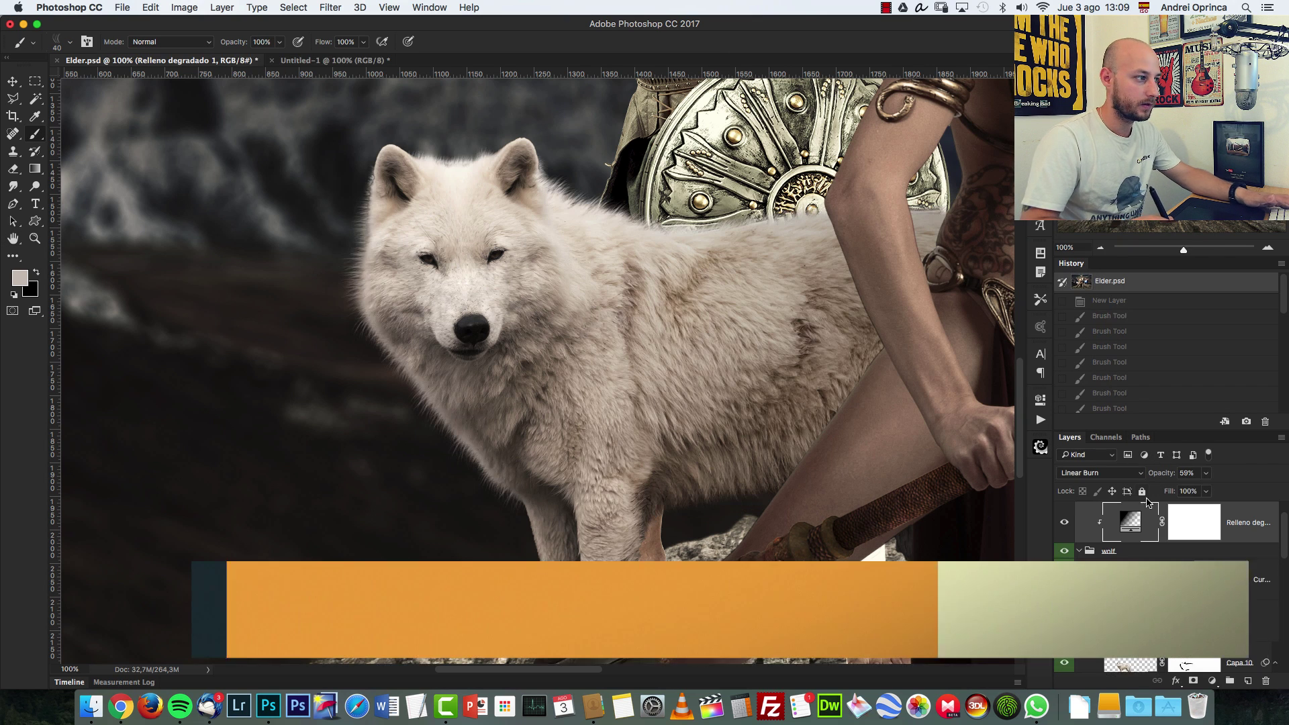
# Turn the brightening layer back on to restore the glow on the wolf's left edge and shield
pyautogui.scroll(-3, 1280, 513)
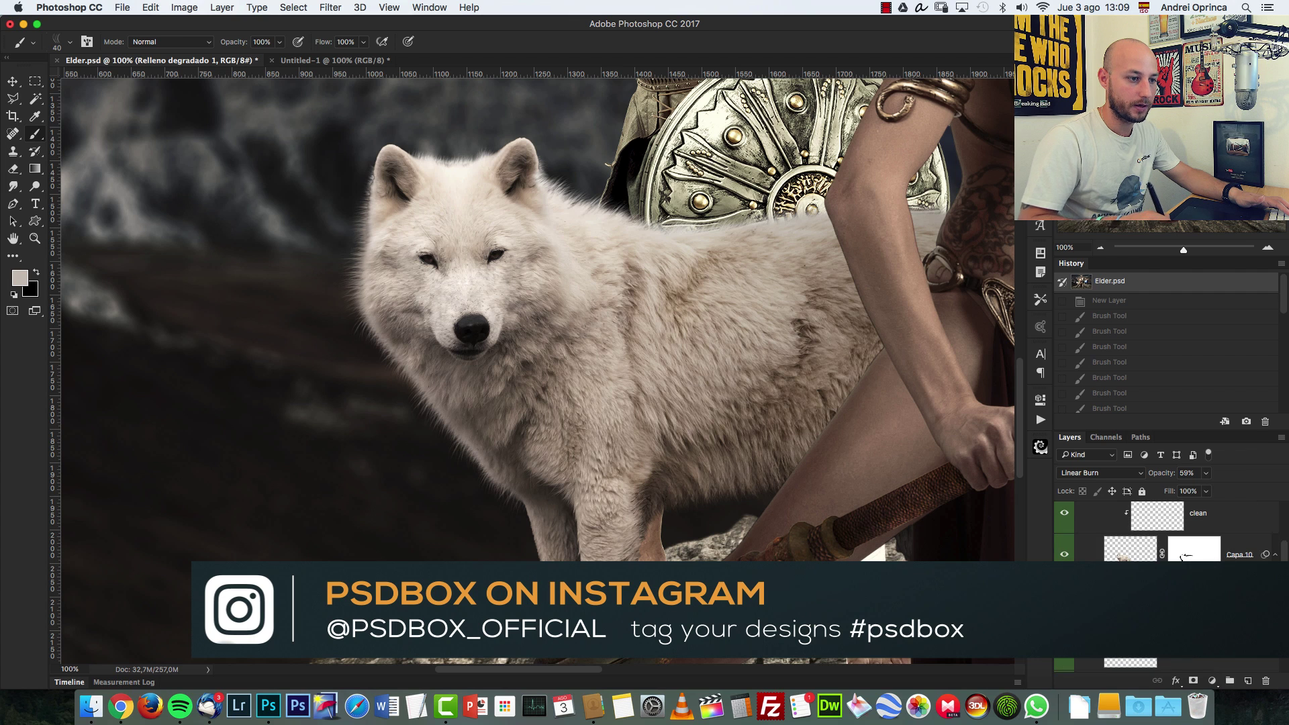
pyautogui.click(1065, 648)
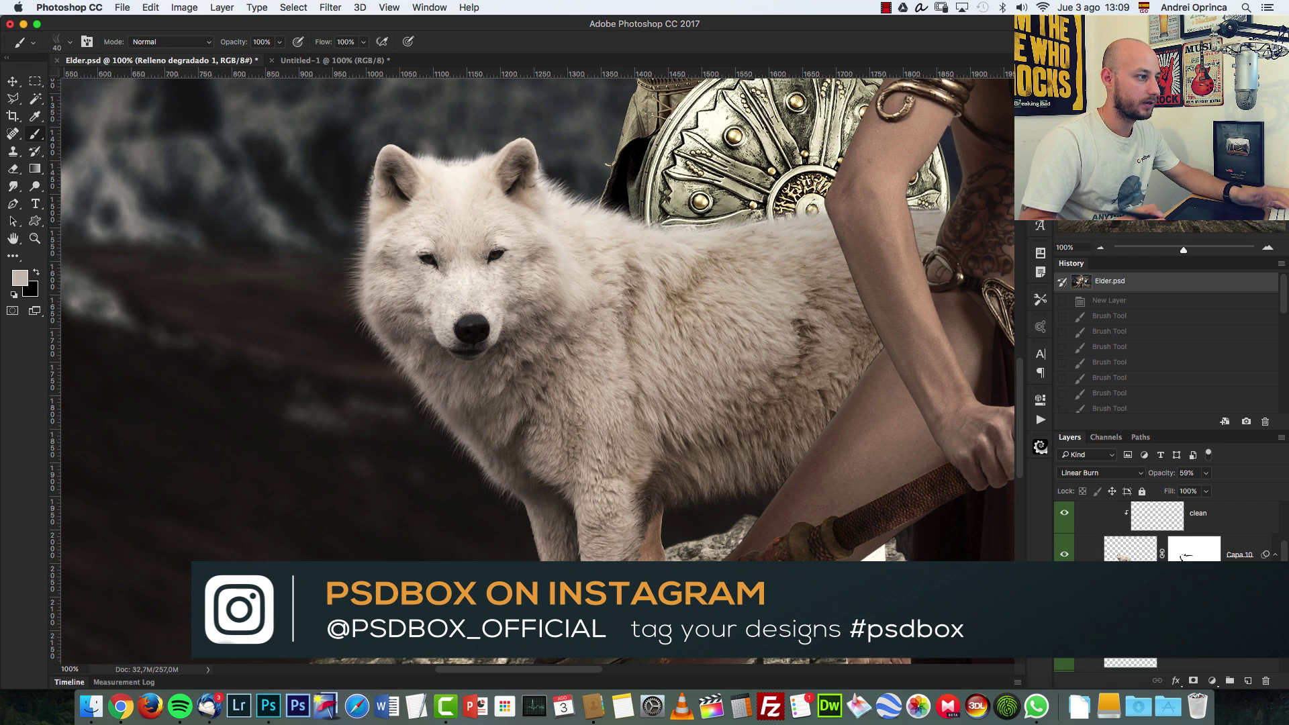